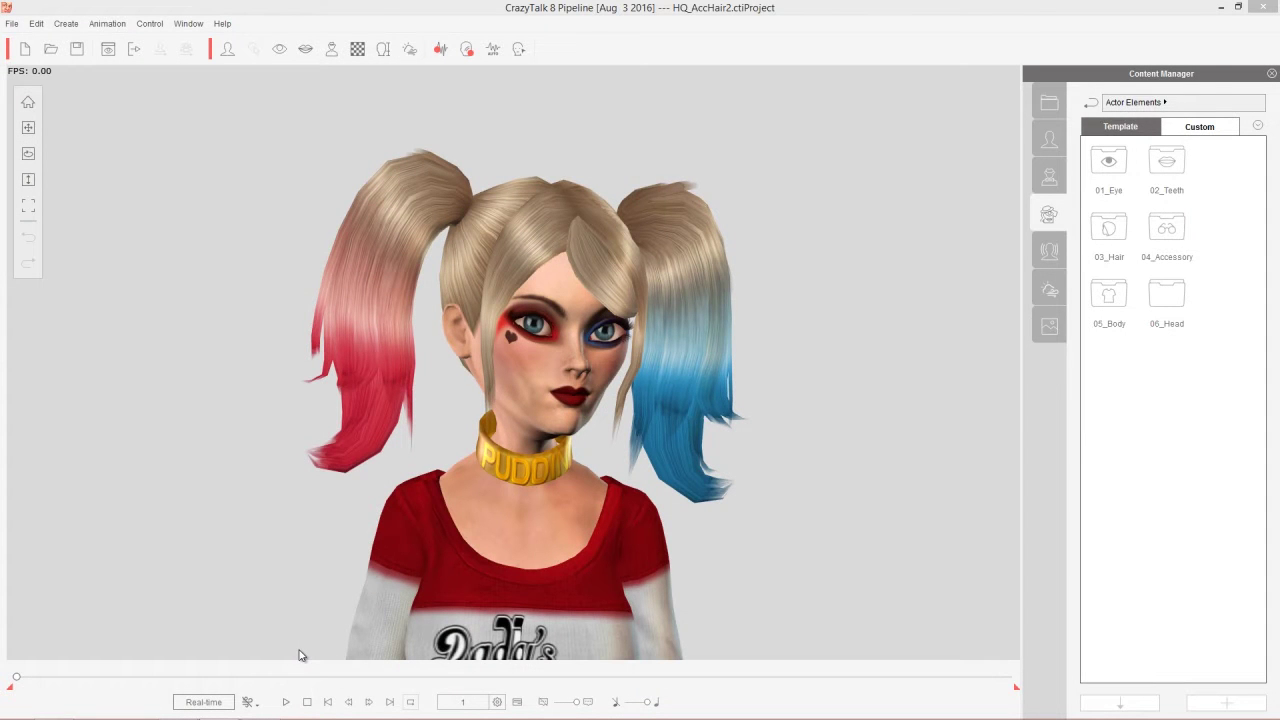
- Play the Harley animation preview, stop it at frame 1, and switch to iClone 6 Pro
click(296, 702)
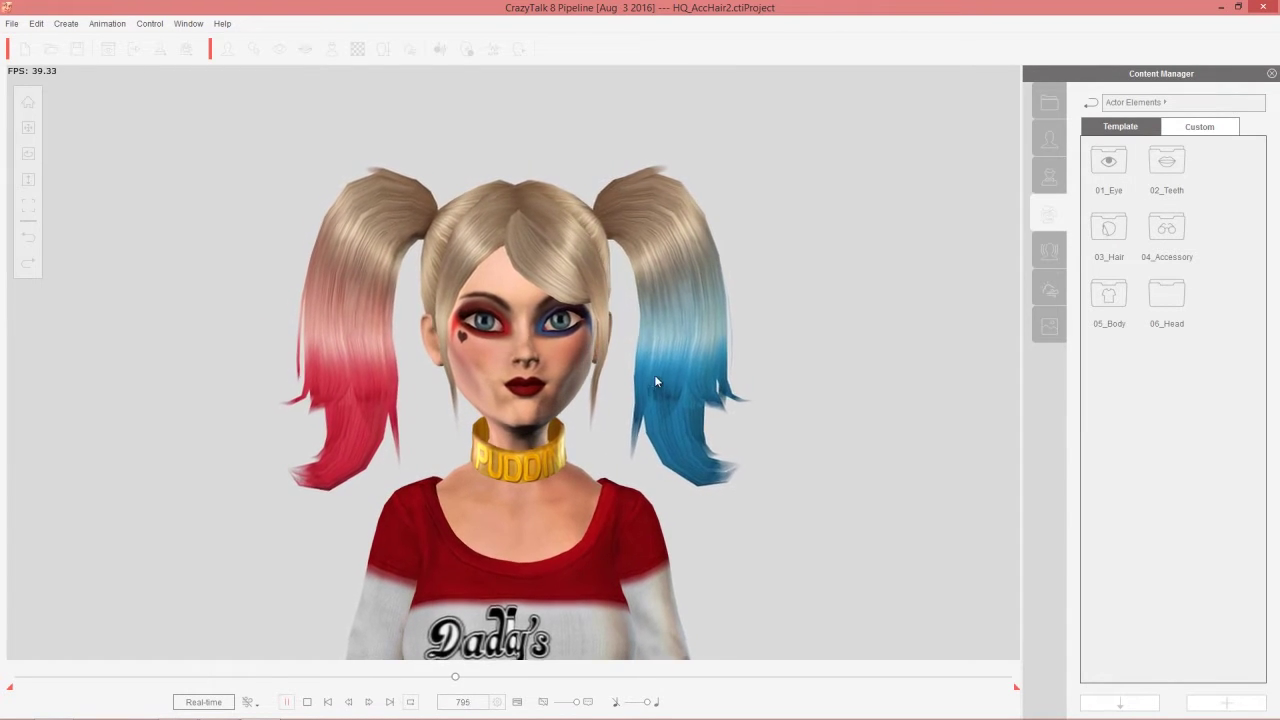
click(307, 701)
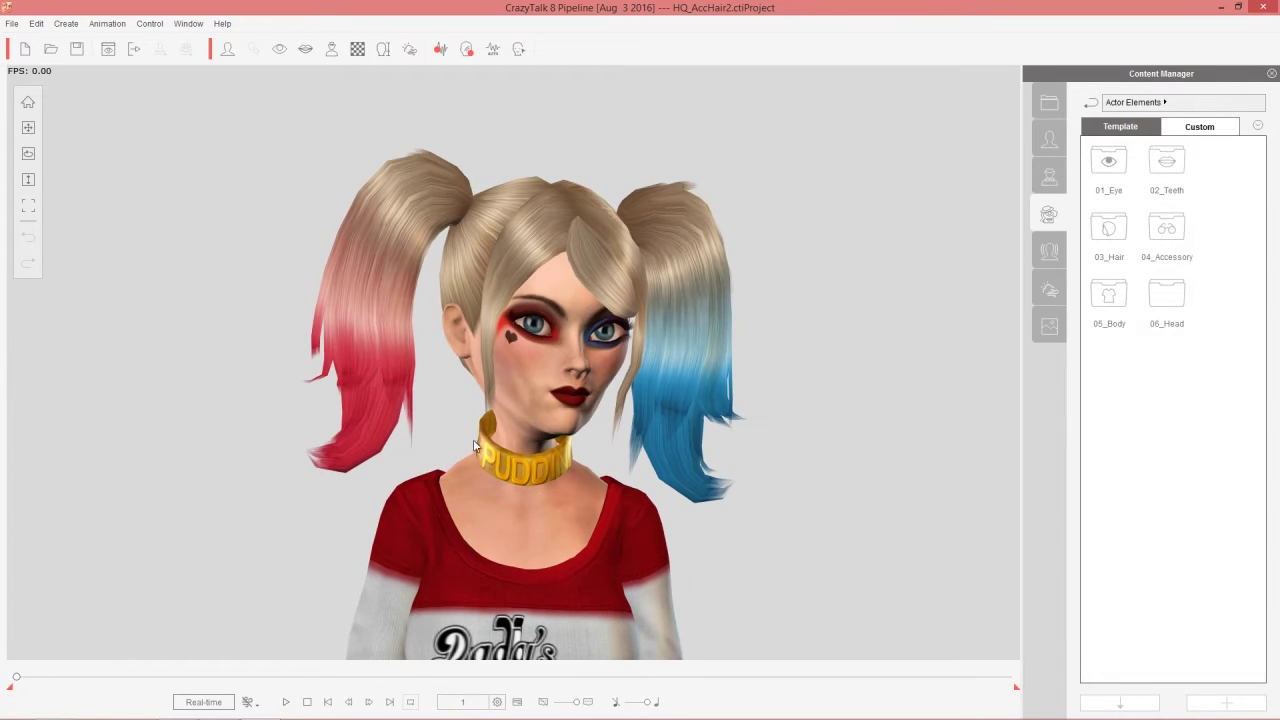
key(alt+Tab)
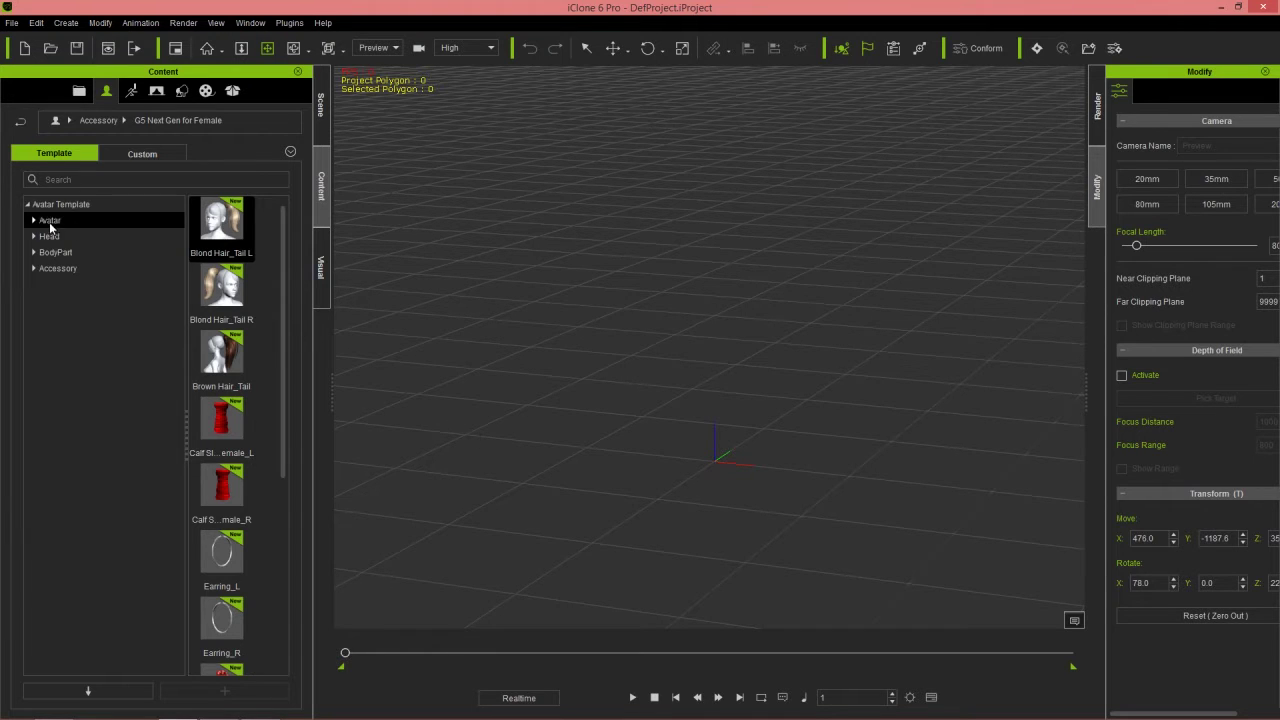
- Load the Ramon character from Avatar > Stylized Character Morphs into CrazyTalk, replacing Harley
click(36, 221)
drag(181, 253, 177, 355)
click(89, 541)
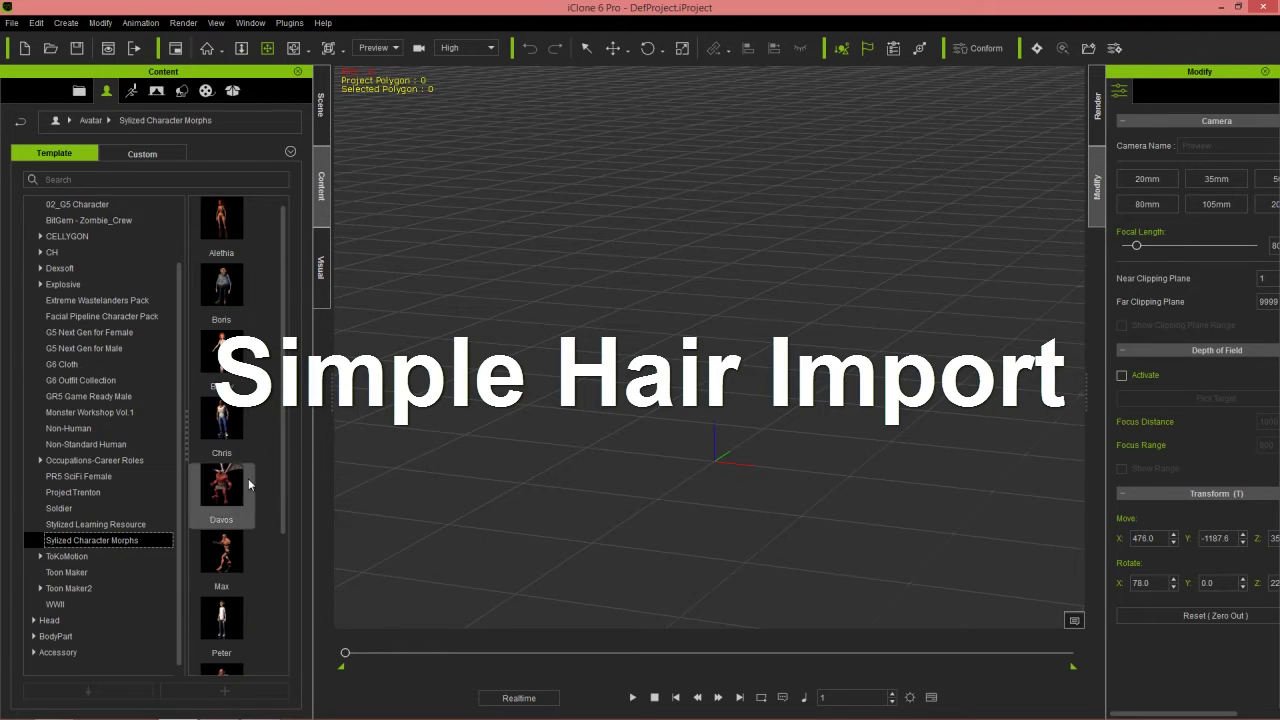
scroll(270, 500, down, 3)
drag(225, 500, 612, 460)
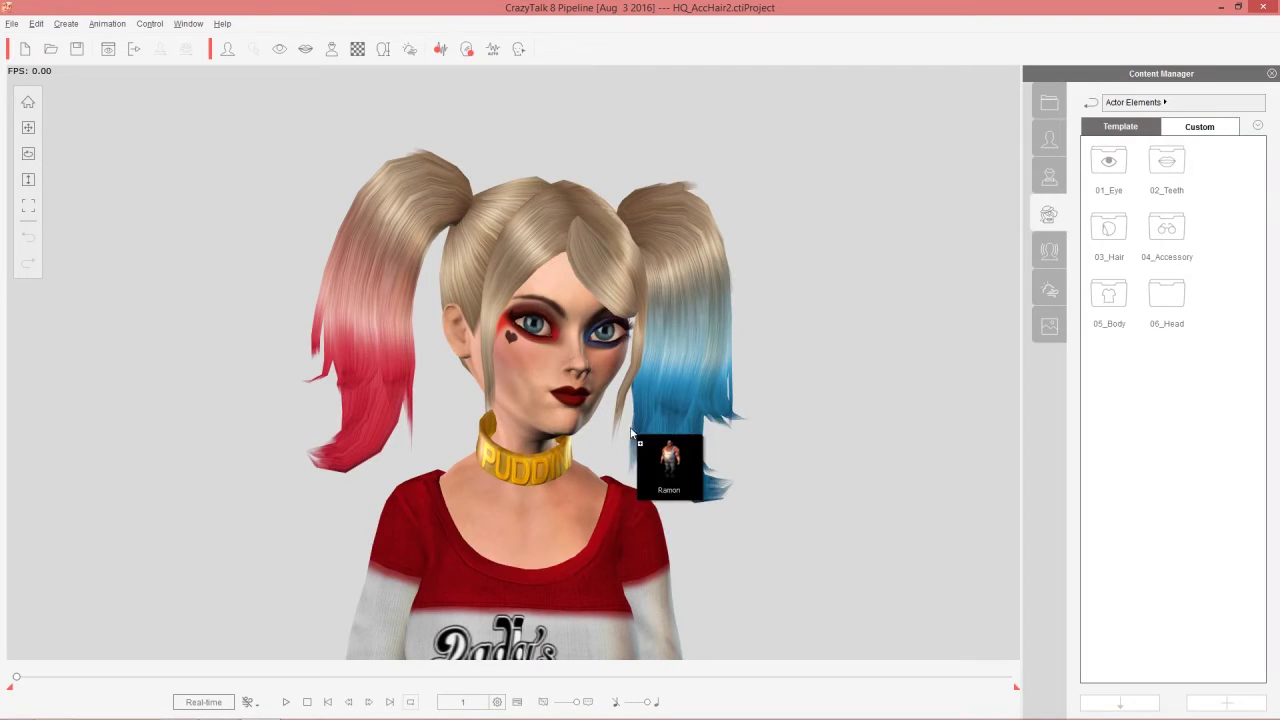
drag(631, 433, 605, 395)
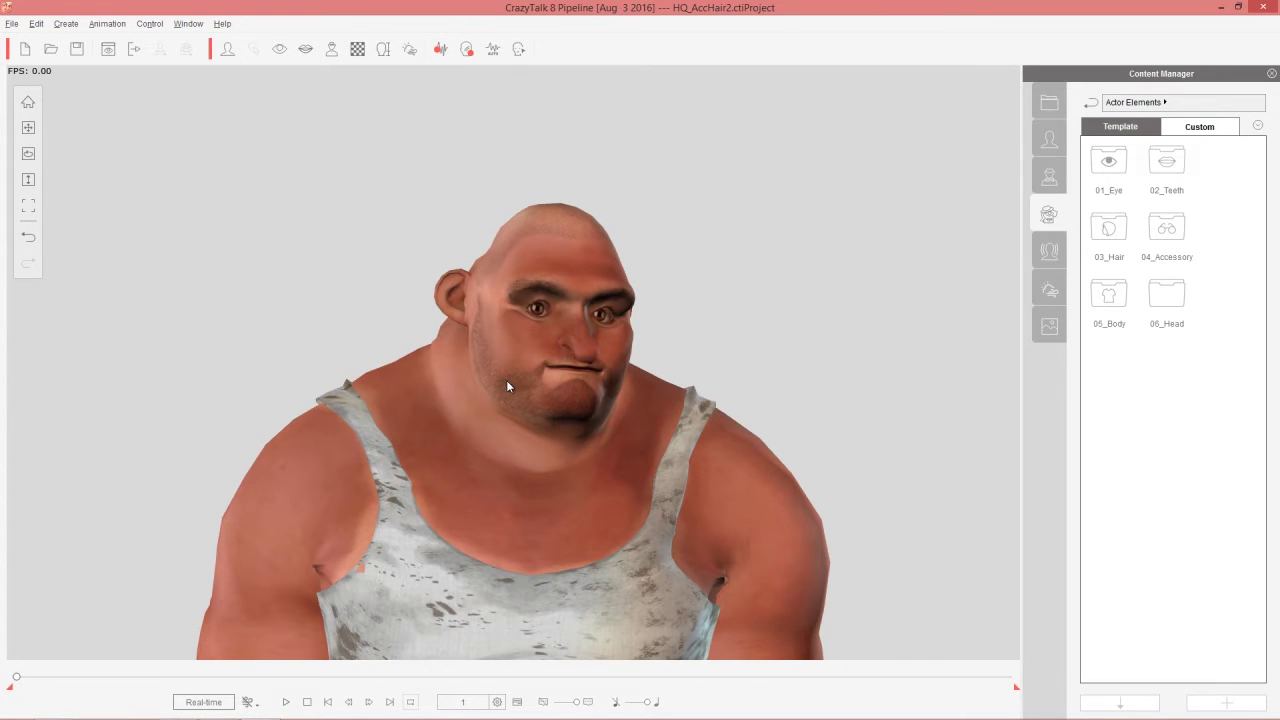
key(alt+Tab)
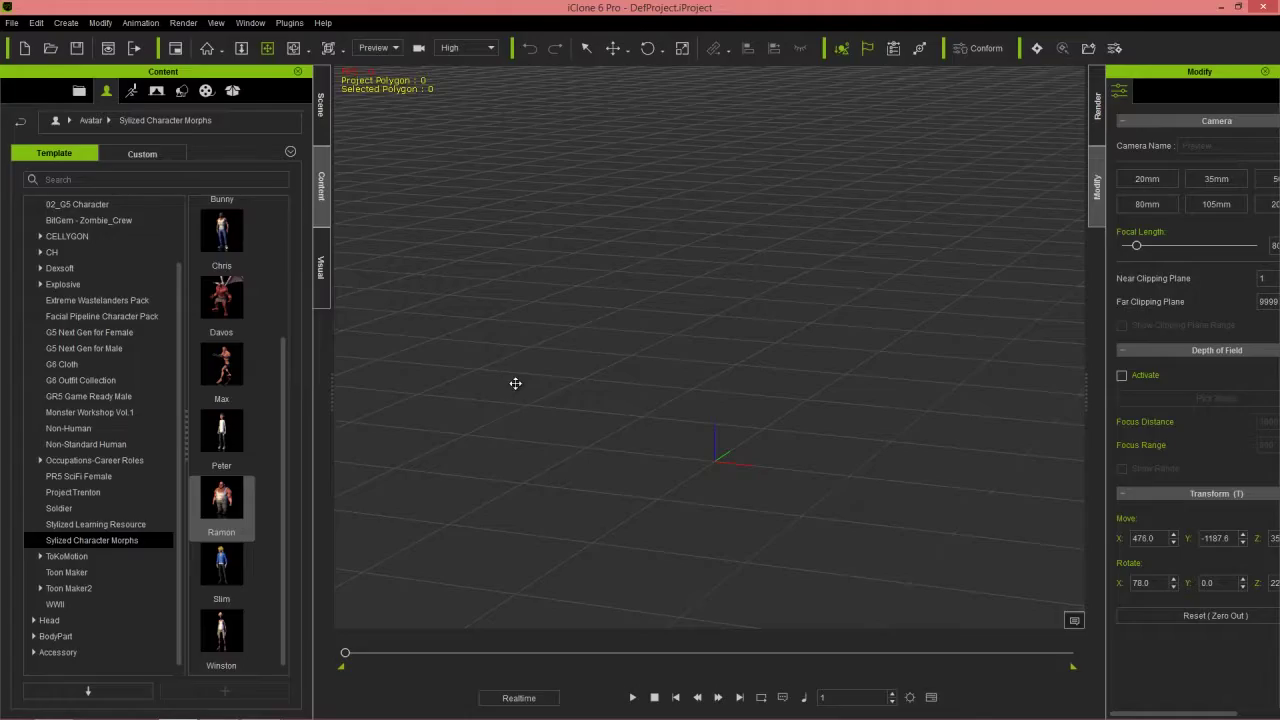
- Collapse Avatar and browse the BodyPart > CC Hair Party Fun hair templates
scroll(52, 240, up, 2)
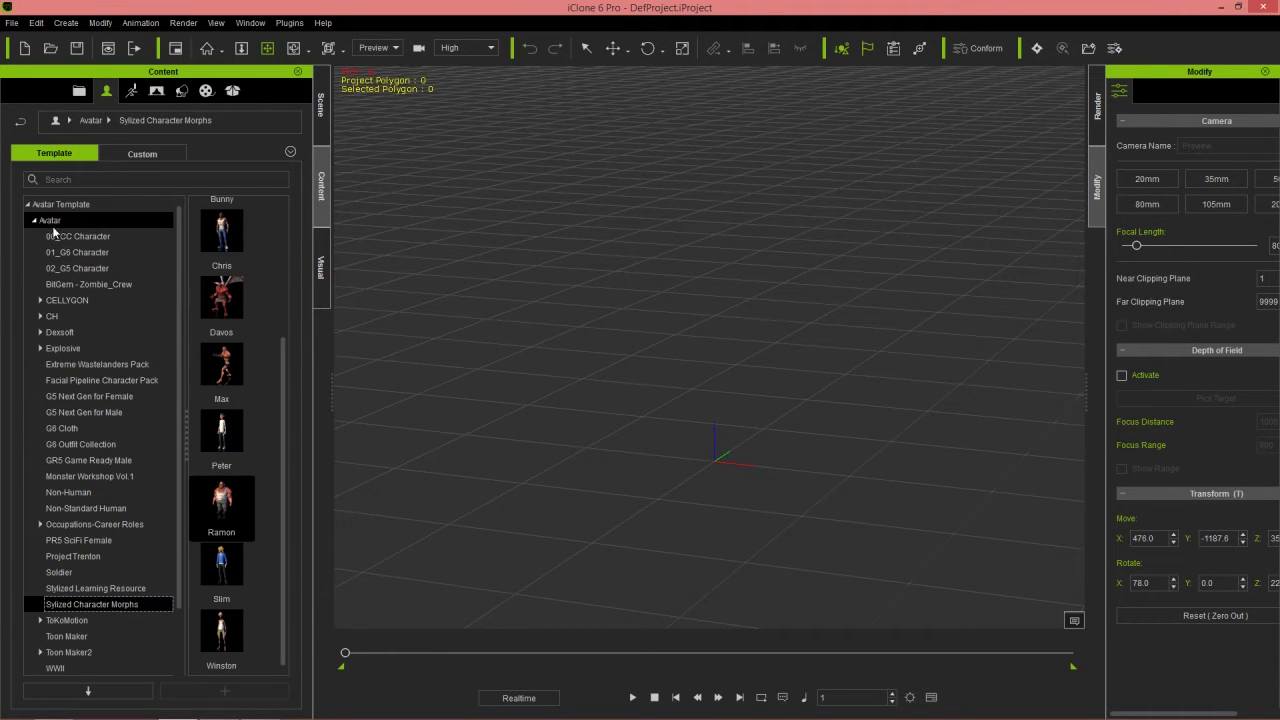
click(35, 222)
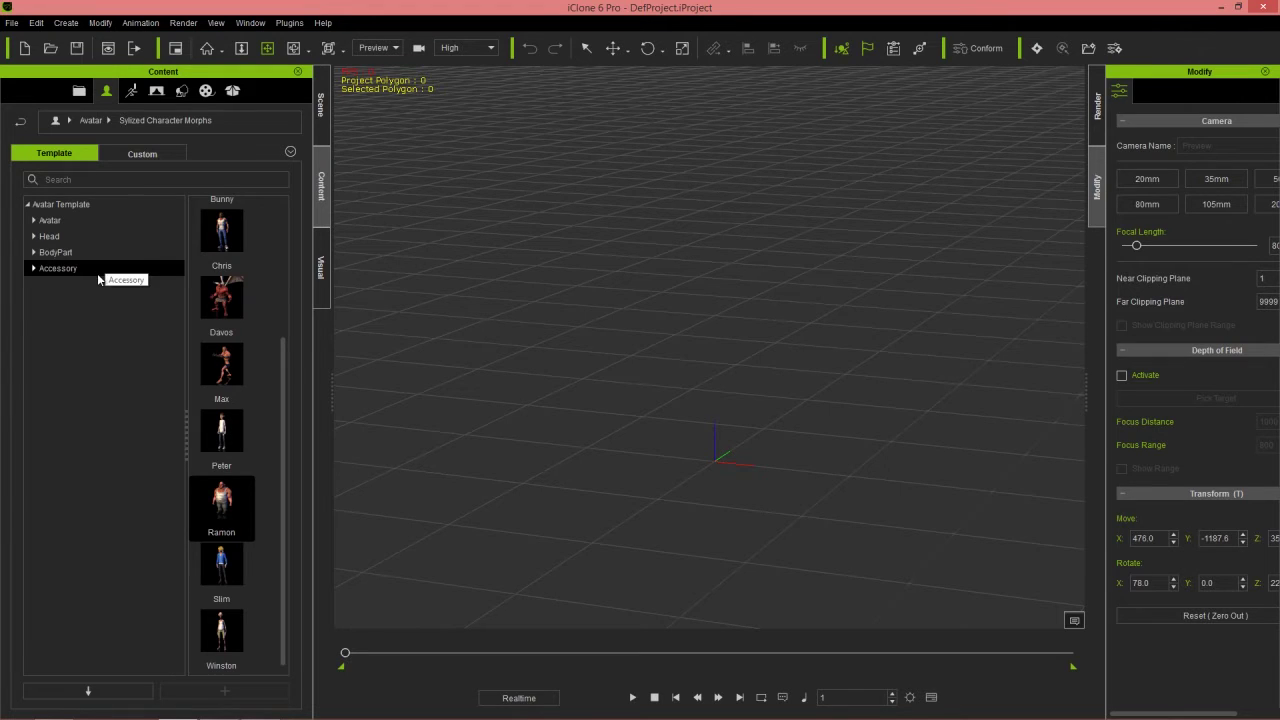
click(35, 253)
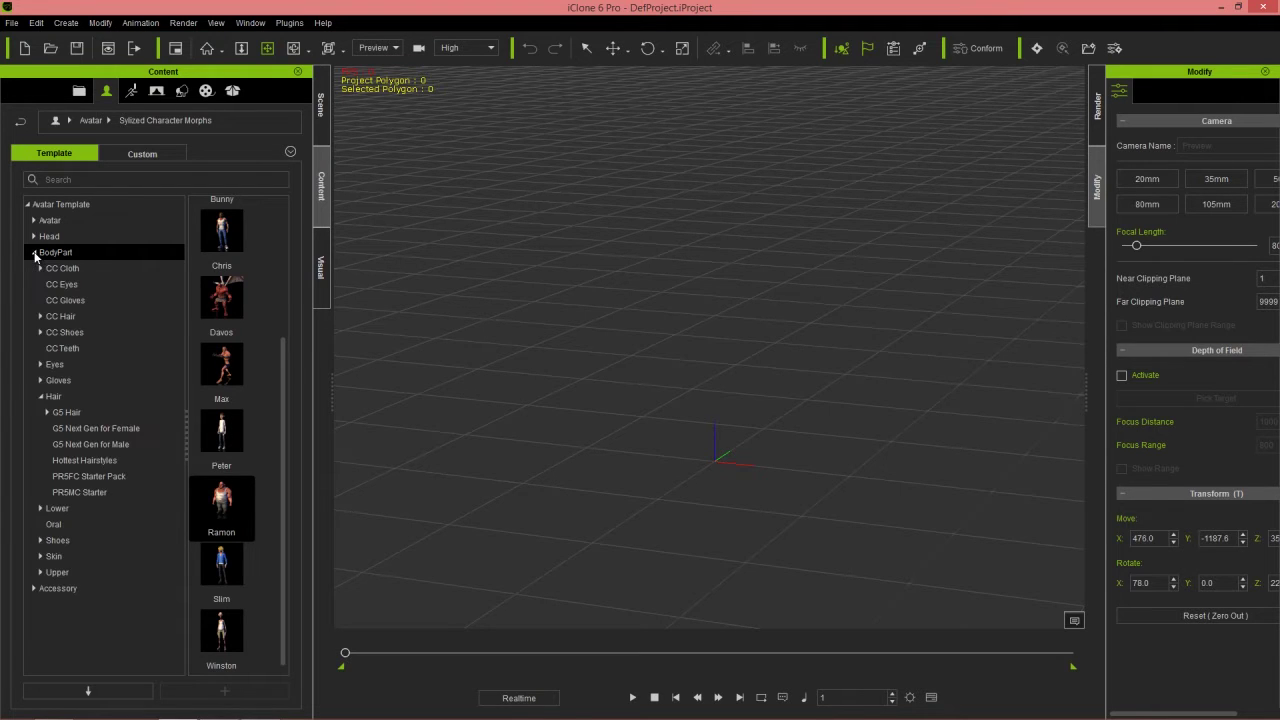
click(40, 317)
click(64, 332)
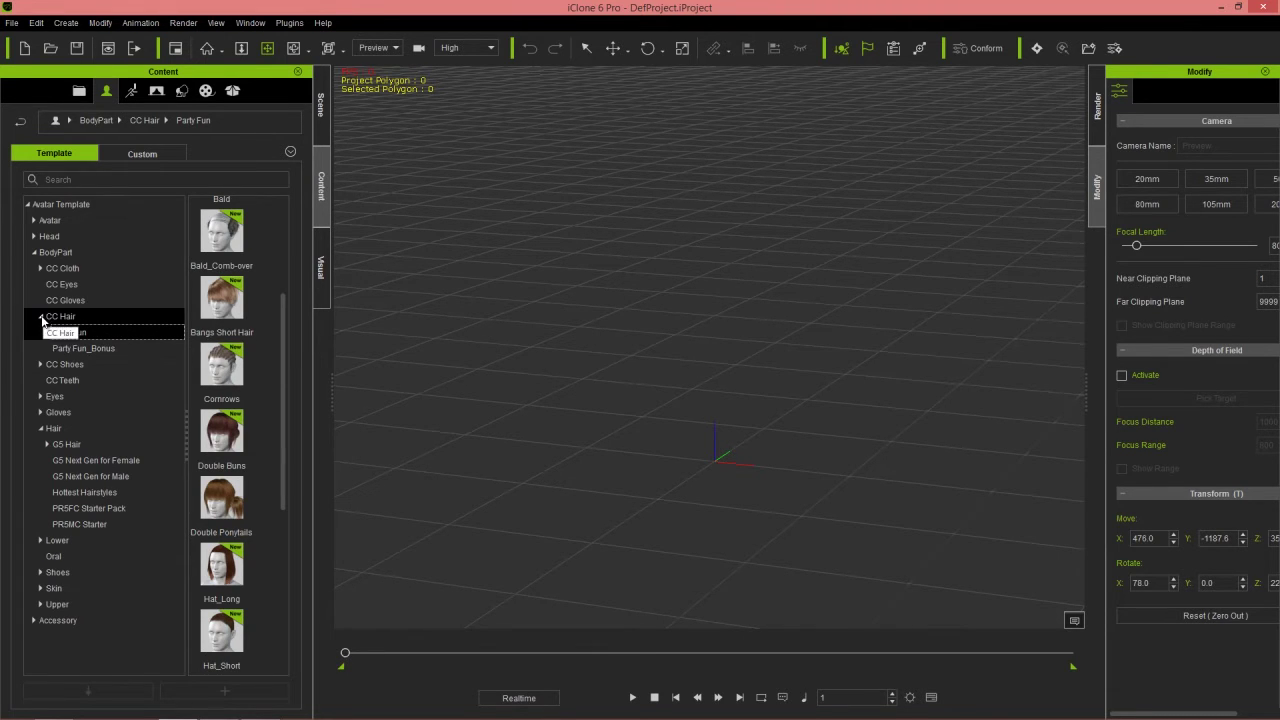
click(41, 316)
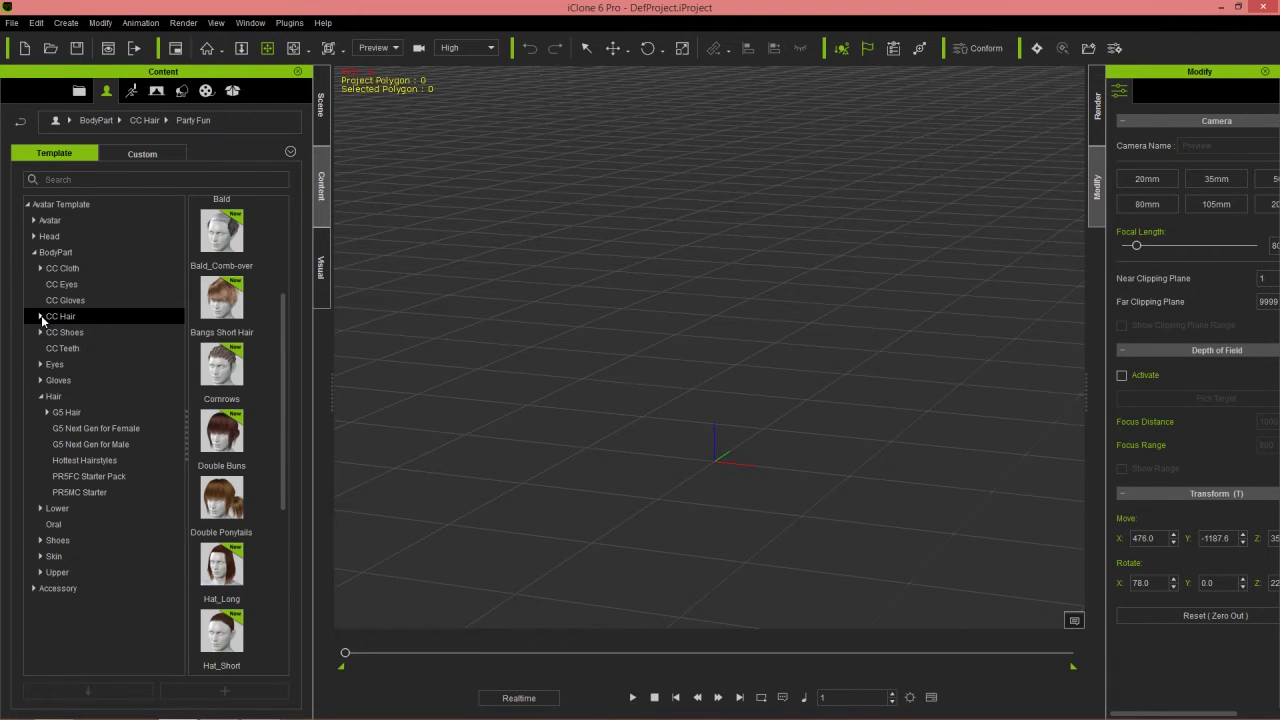
- Carry the Saiyan hairstyle from G5 Next Gen for Male over to CrazyTalk 8
click(67, 412)
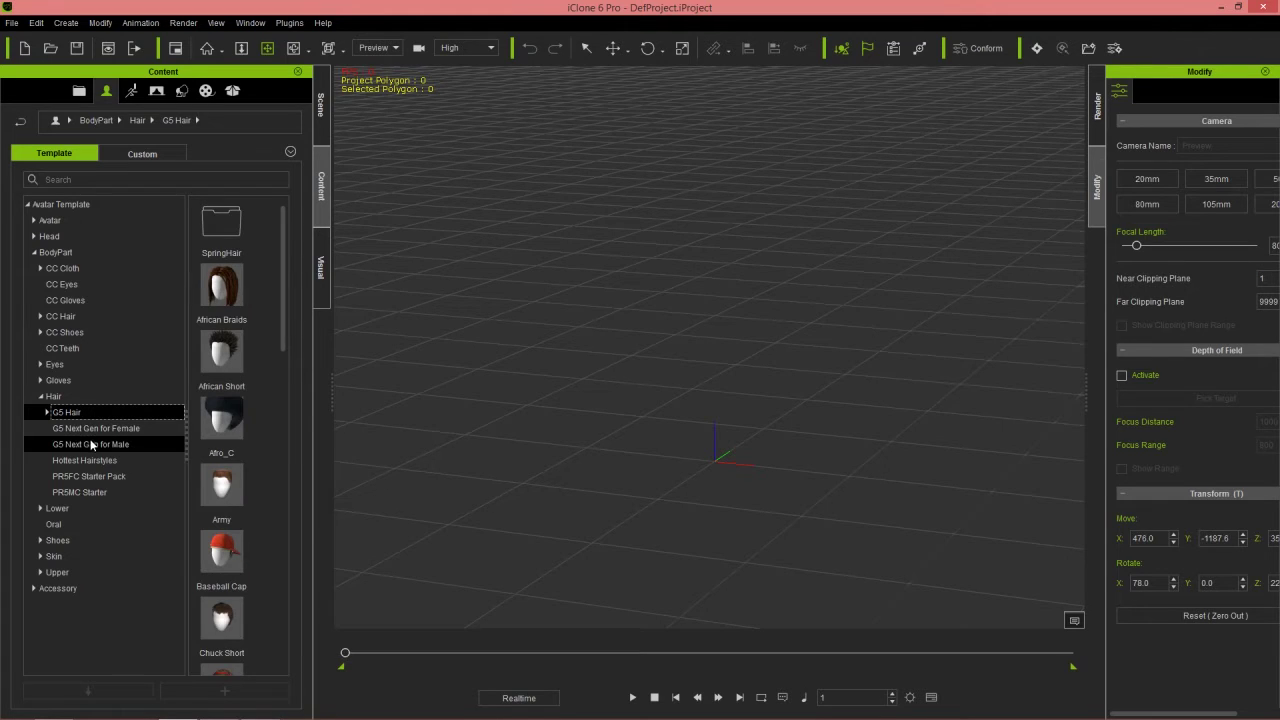
click(90, 444)
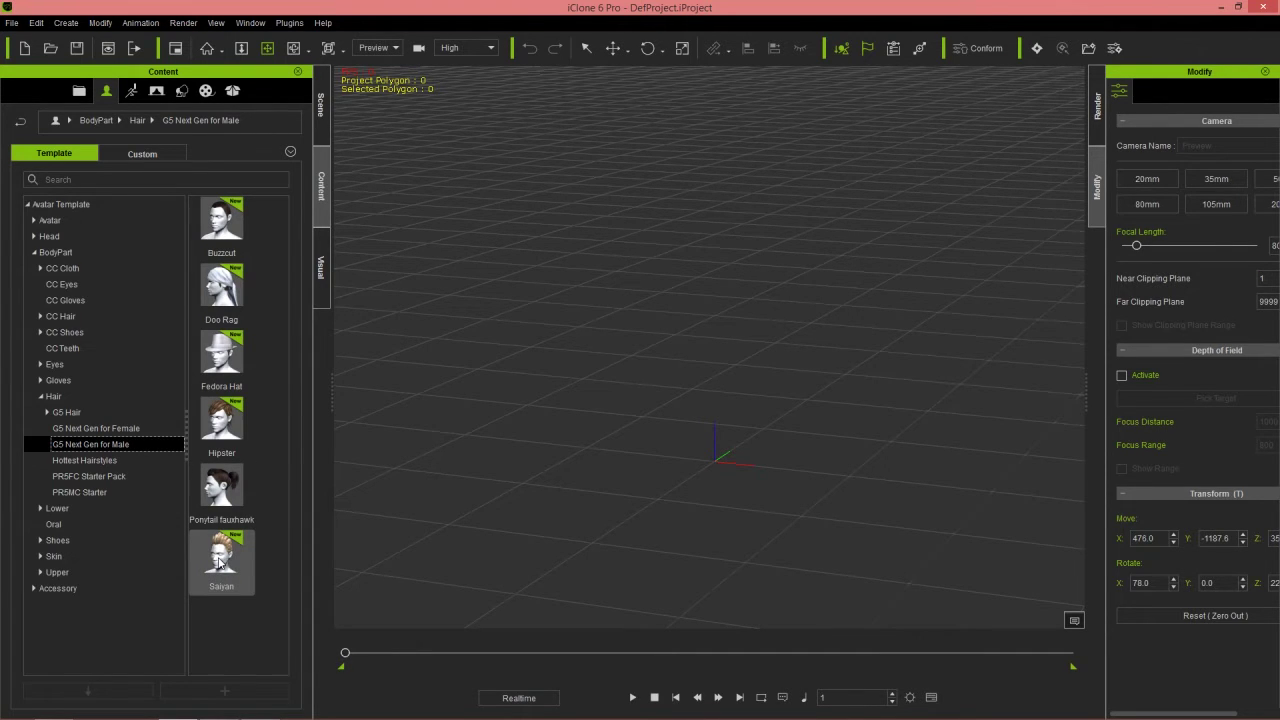
click(221, 563)
drag(221, 563, 560, 332)
key(alt+Tab)
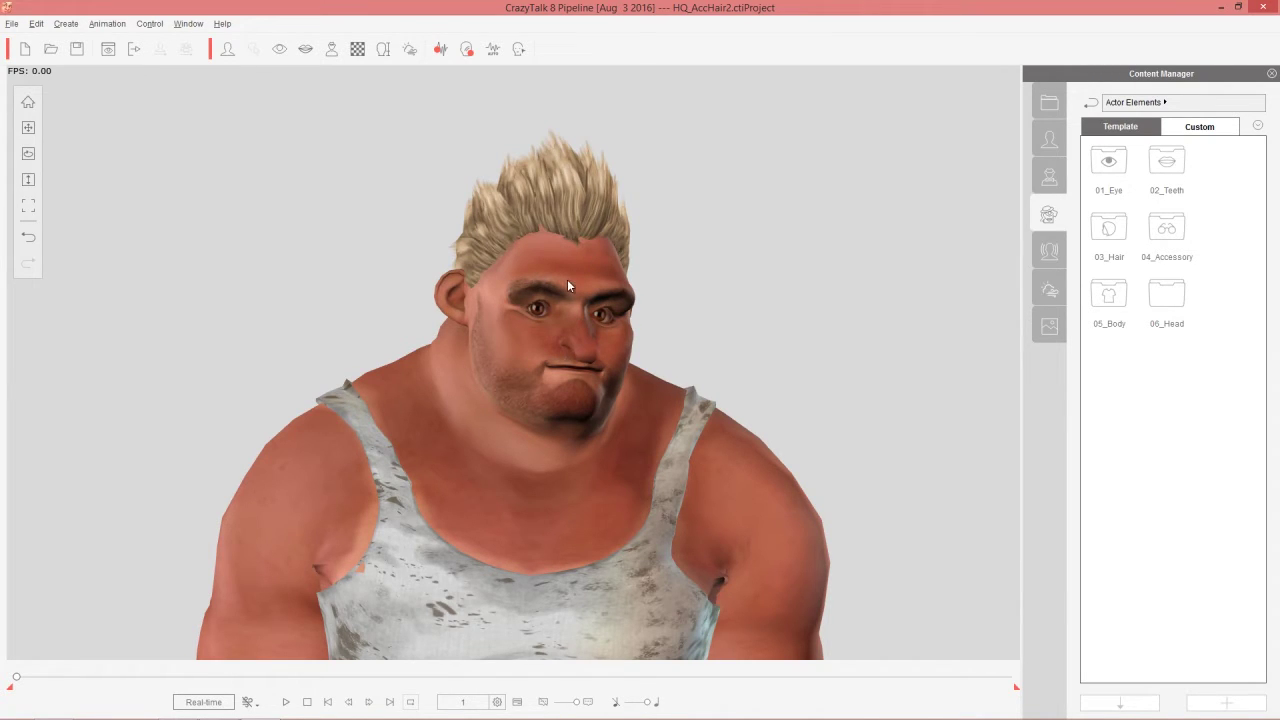
- Raise the Saiyan hair's Move Y offset to 1.40 in Accessory Settings and preview the fit
click(66, 23)
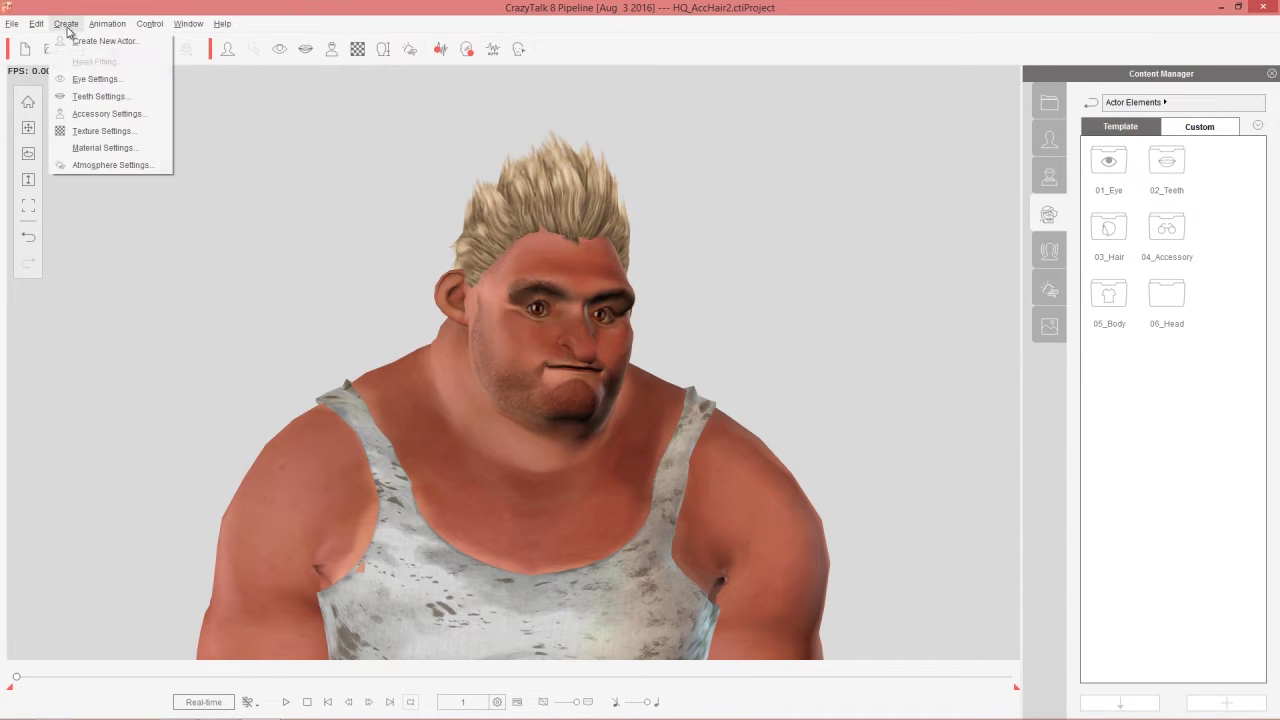
click(108, 114)
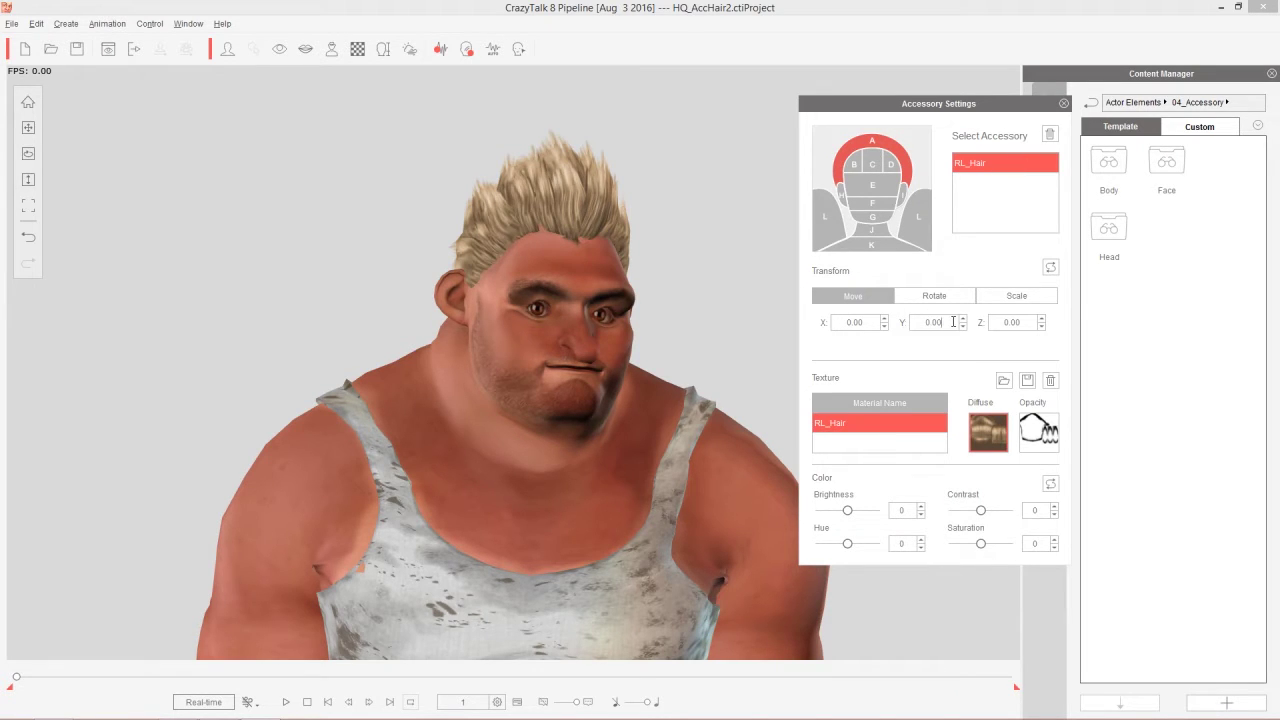
scroll(955, 323, up, 5)
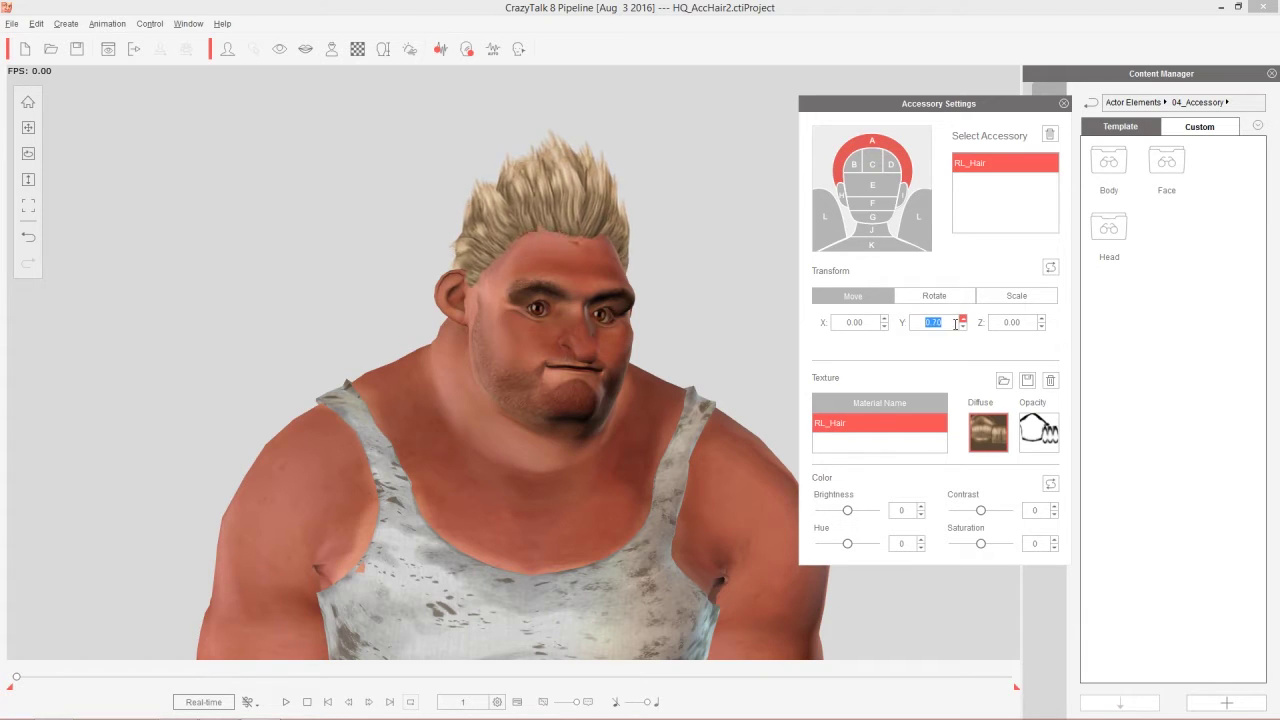
scroll(955, 323, up, 3)
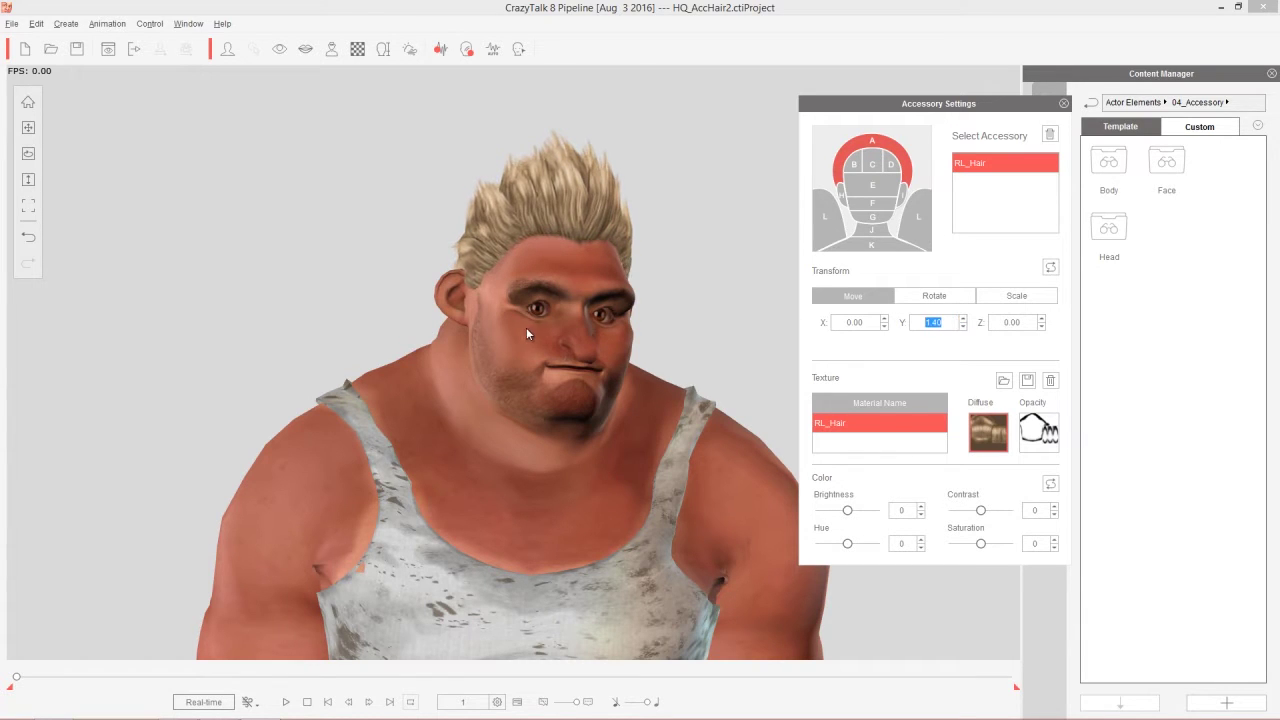
mouse_move(27, 684)
mouse_down()
mouse_move(257, 679)
mouse_move(18, 677)
mouse_up()
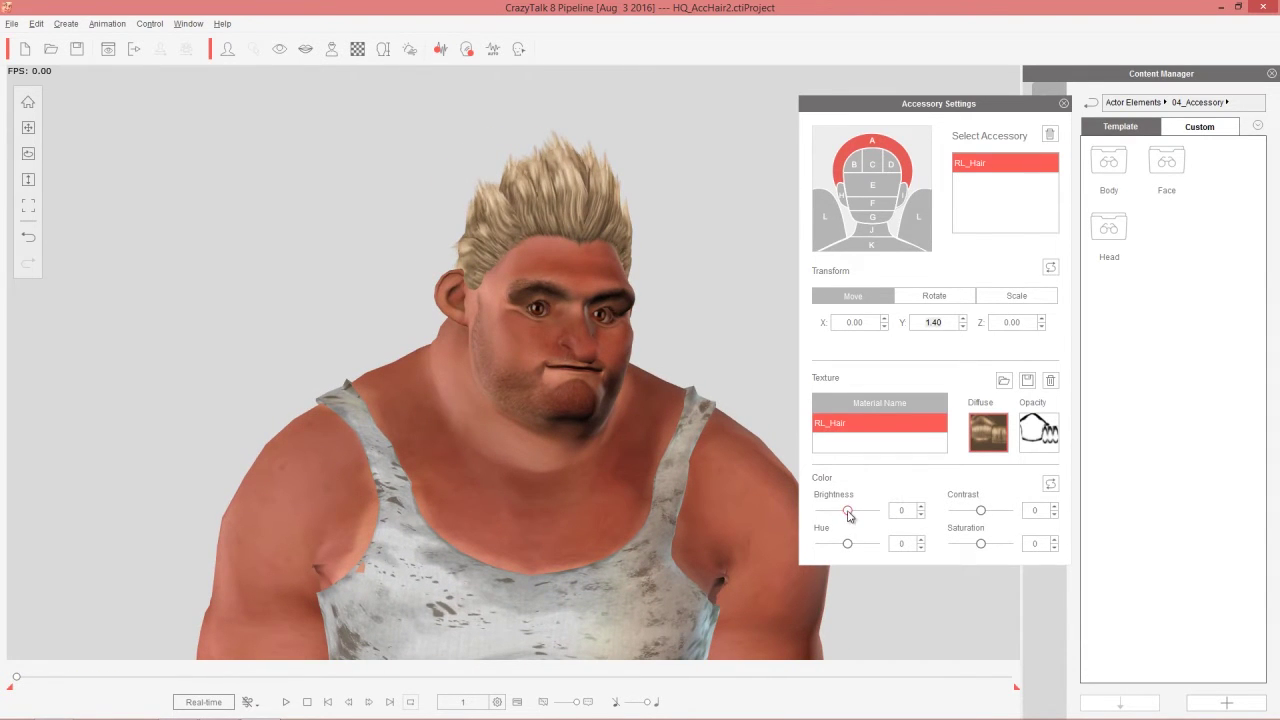
- Colour the hair grey with Brightness -5, Hue -35, Saturation -60, then close the settings
mouse_move(848, 514)
mouse_down()
mouse_move(837, 547)
mouse_move(858, 543)
mouse_move(843, 511)
mouse_move(859, 511)
mouse_move(836, 543)
mouse_move(846, 511)
mouse_up()
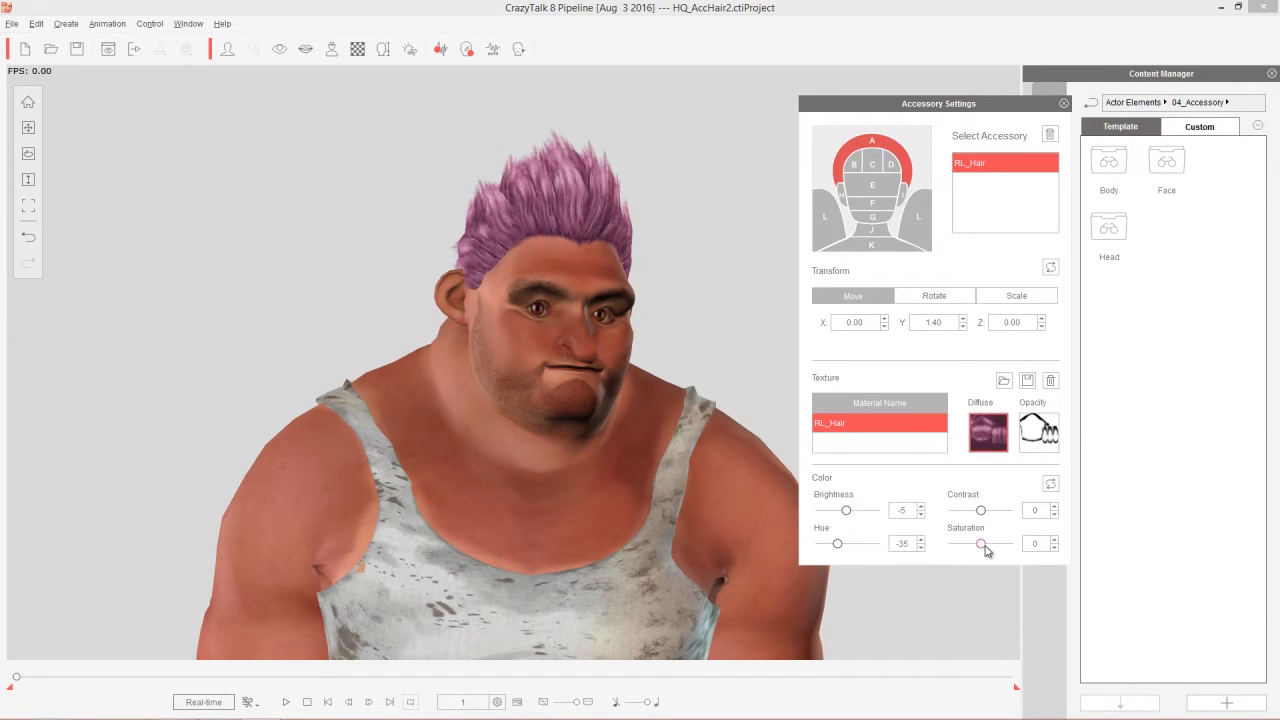
drag(984, 546, 963, 545)
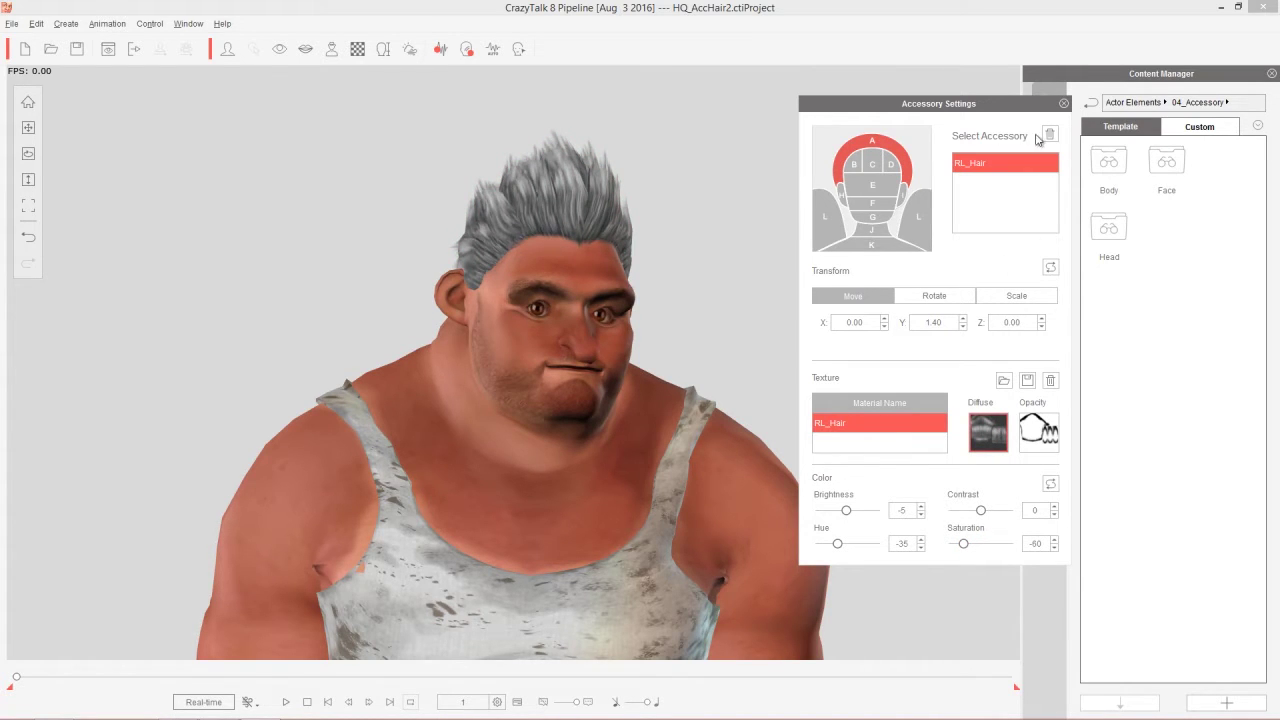
click(1063, 104)
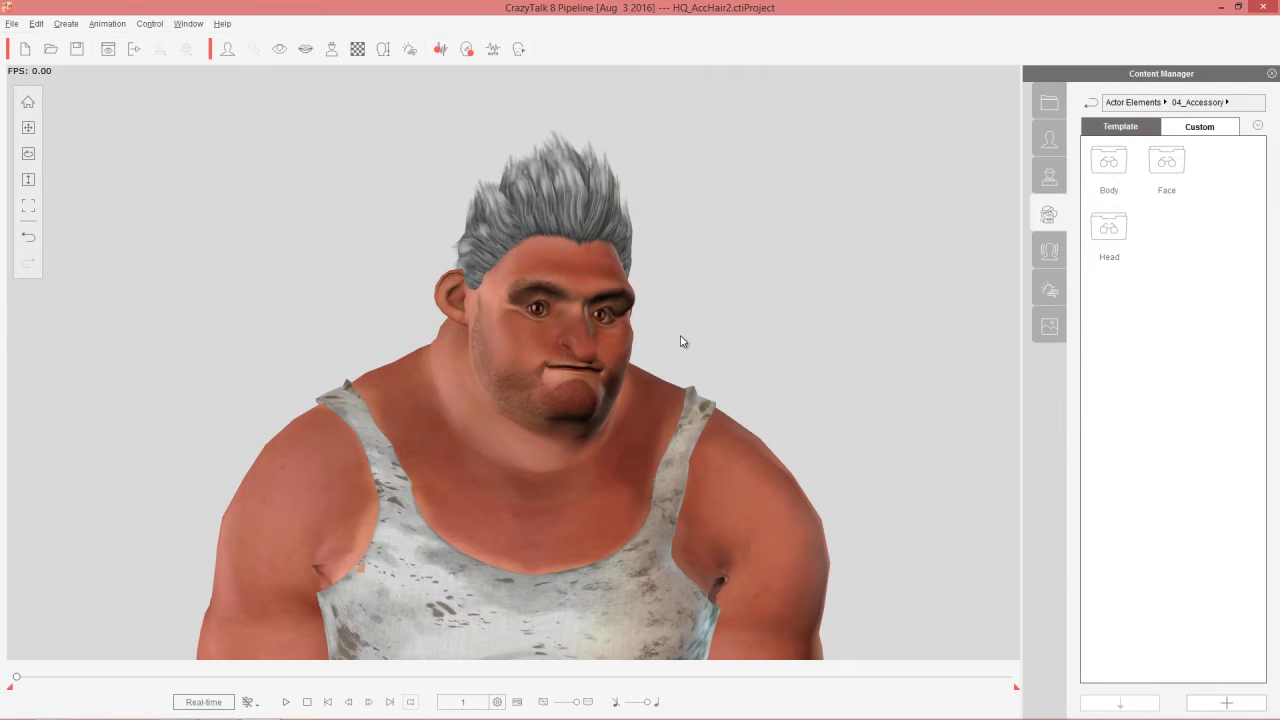
- Bring the Ponytail fauxhawk hair from iClone's G5 Next Gen for Male set onto Ramon
key(alt+Tab)
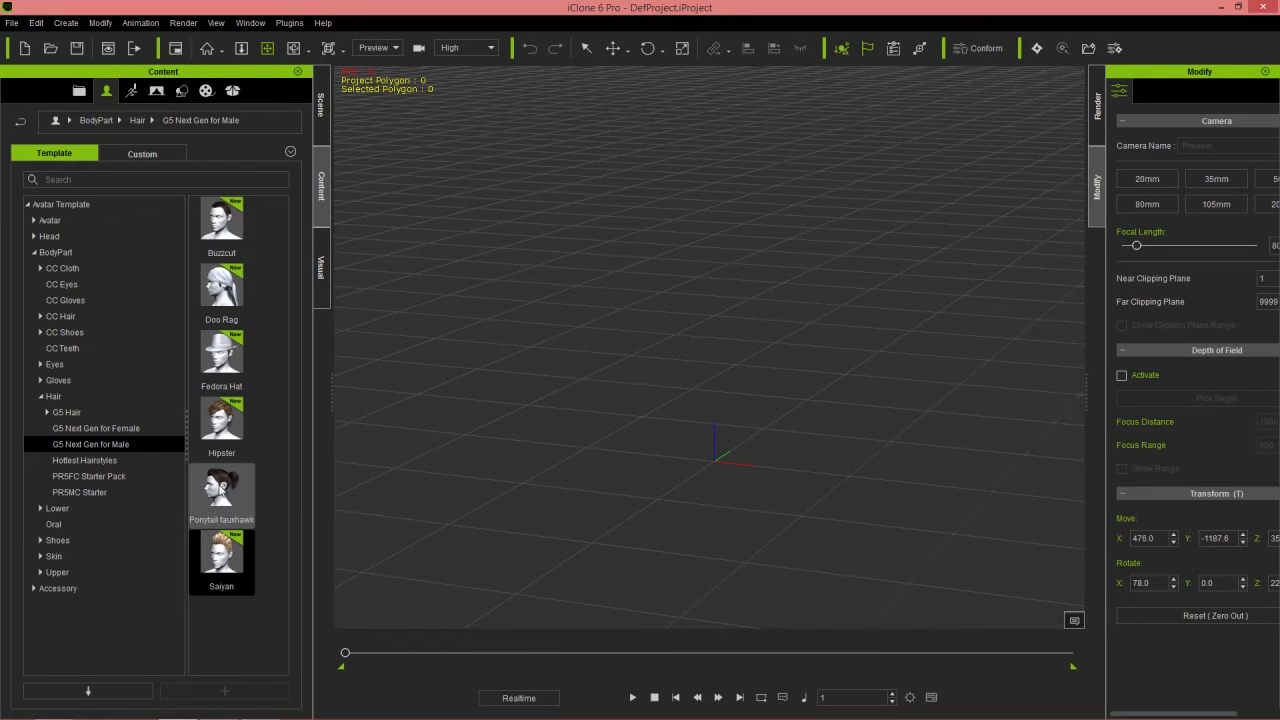
drag(222, 488, 588, 308)
key(alt+Tab)
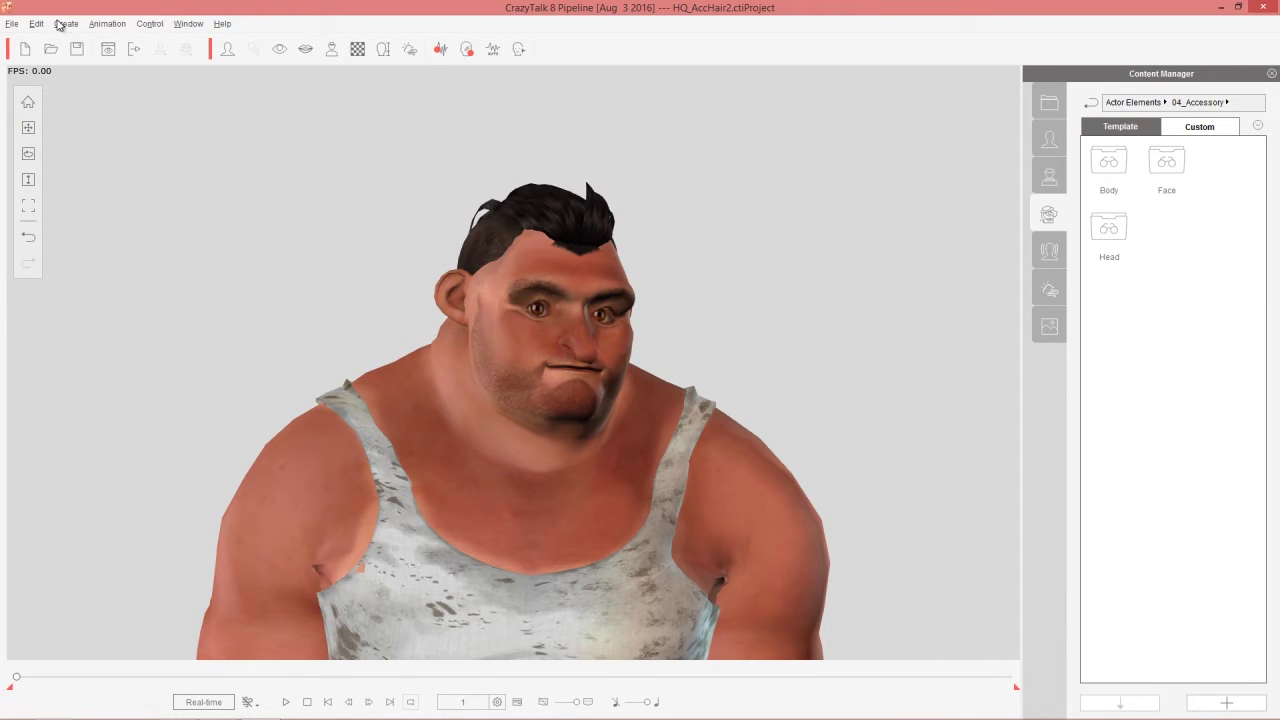
- Raise the fauxhawk hair's Move Y offset to 1.90, check playback, and return to iClone
click(88, 25)
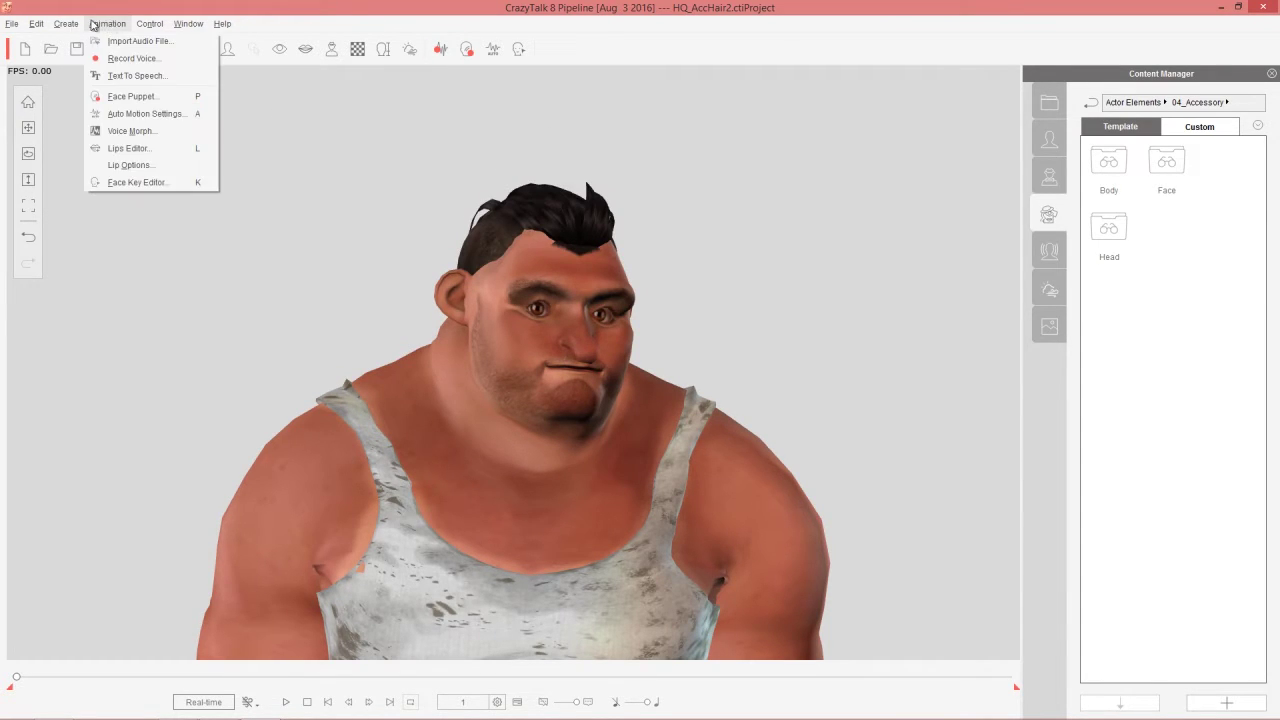
mouse_move(68, 25)
click(113, 116)
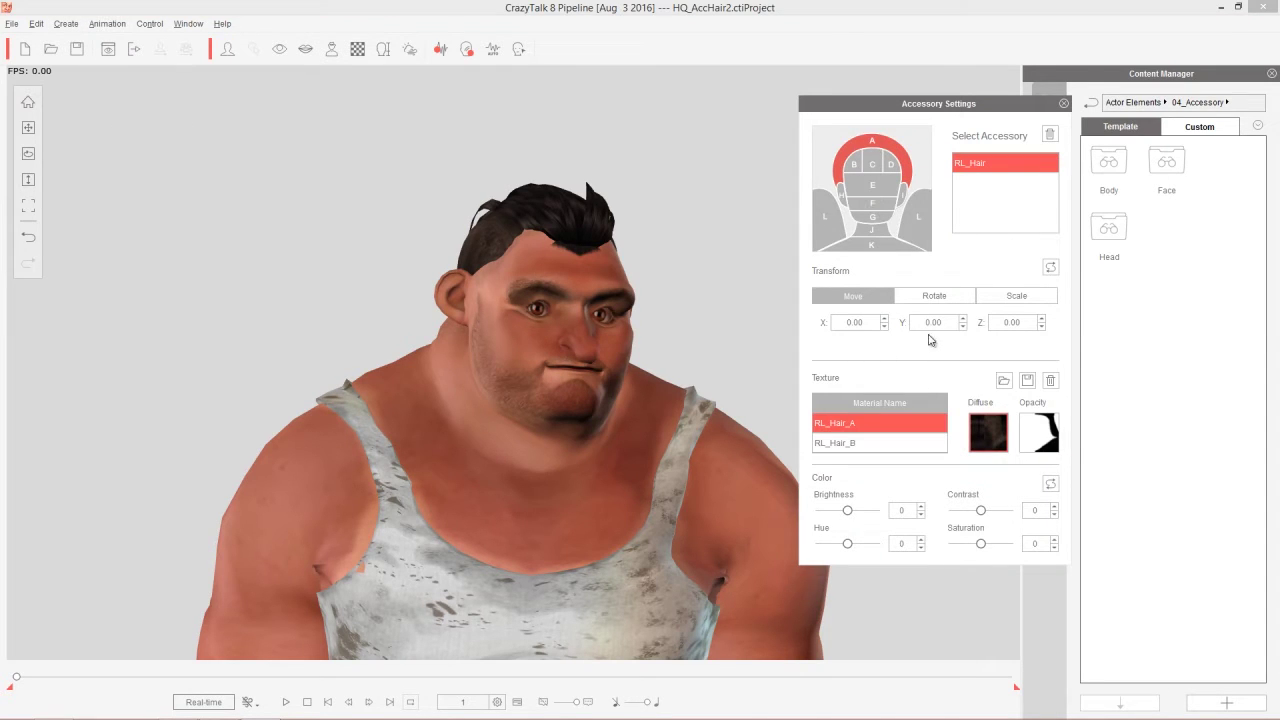
scroll(944, 326, up, 5)
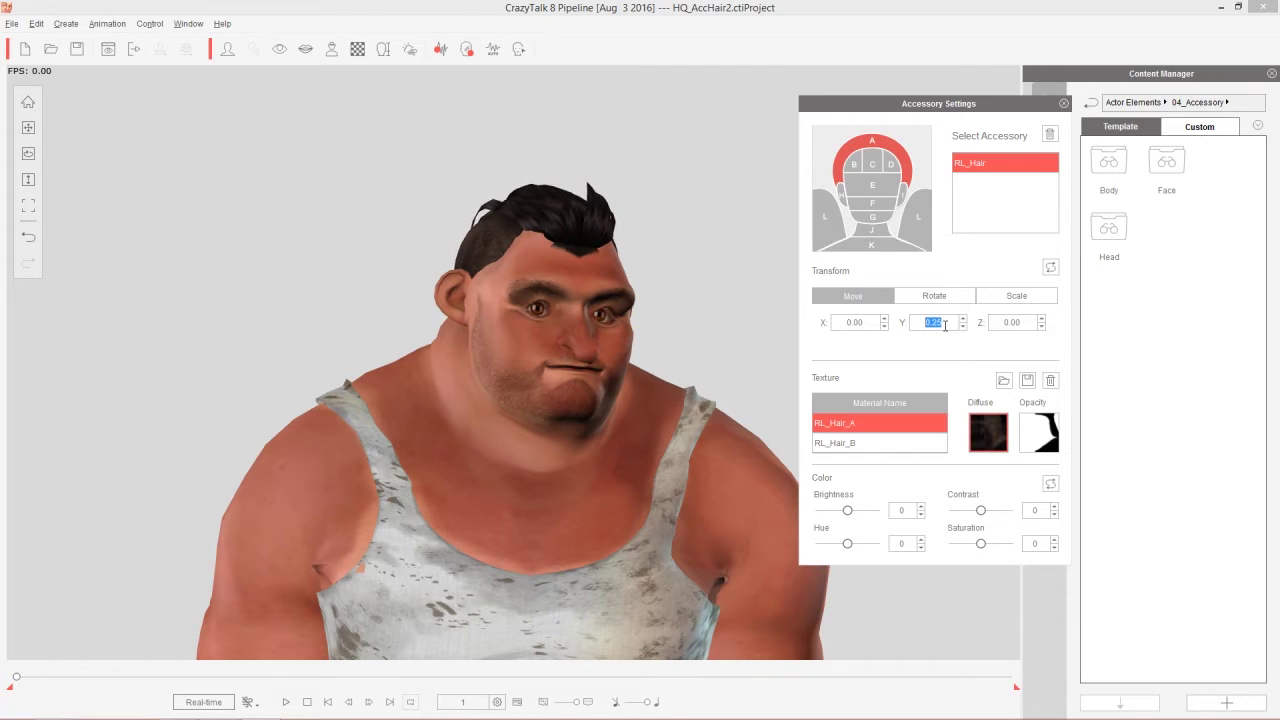
scroll(944, 326, up, 8)
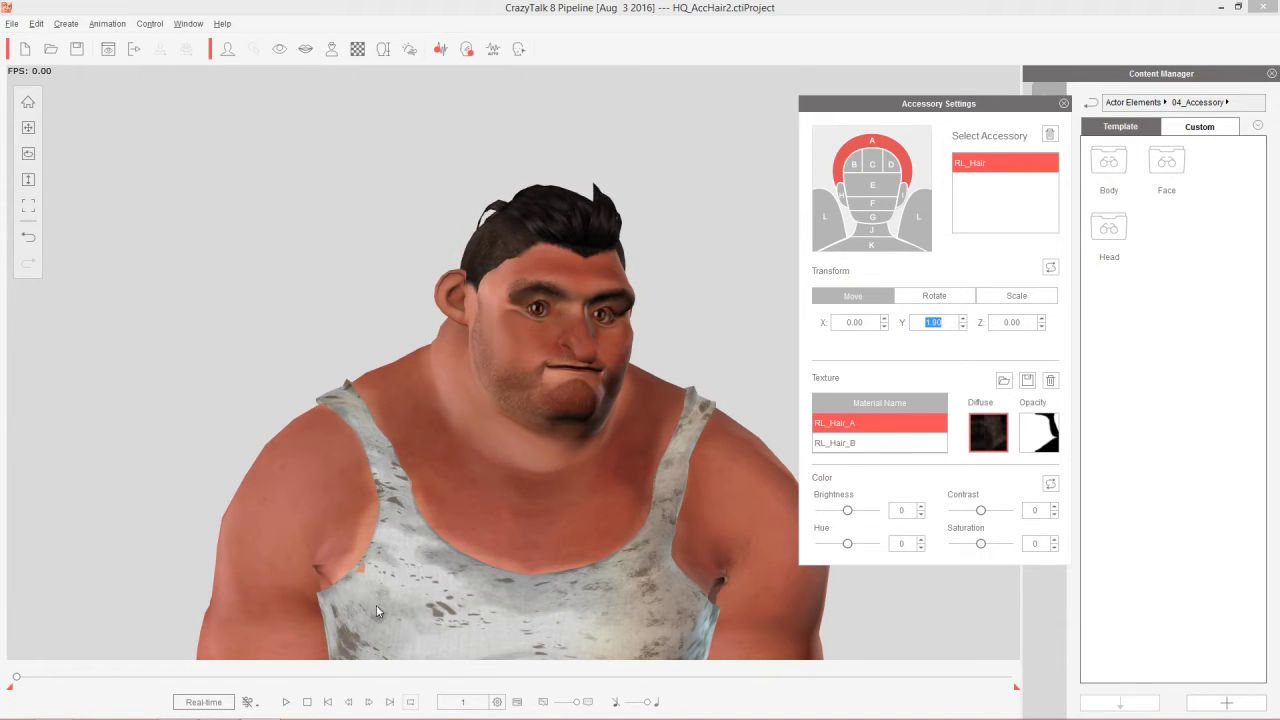
mouse_move(18, 678)
mouse_down()
mouse_move(300, 686)
mouse_move(10, 692)
mouse_up()
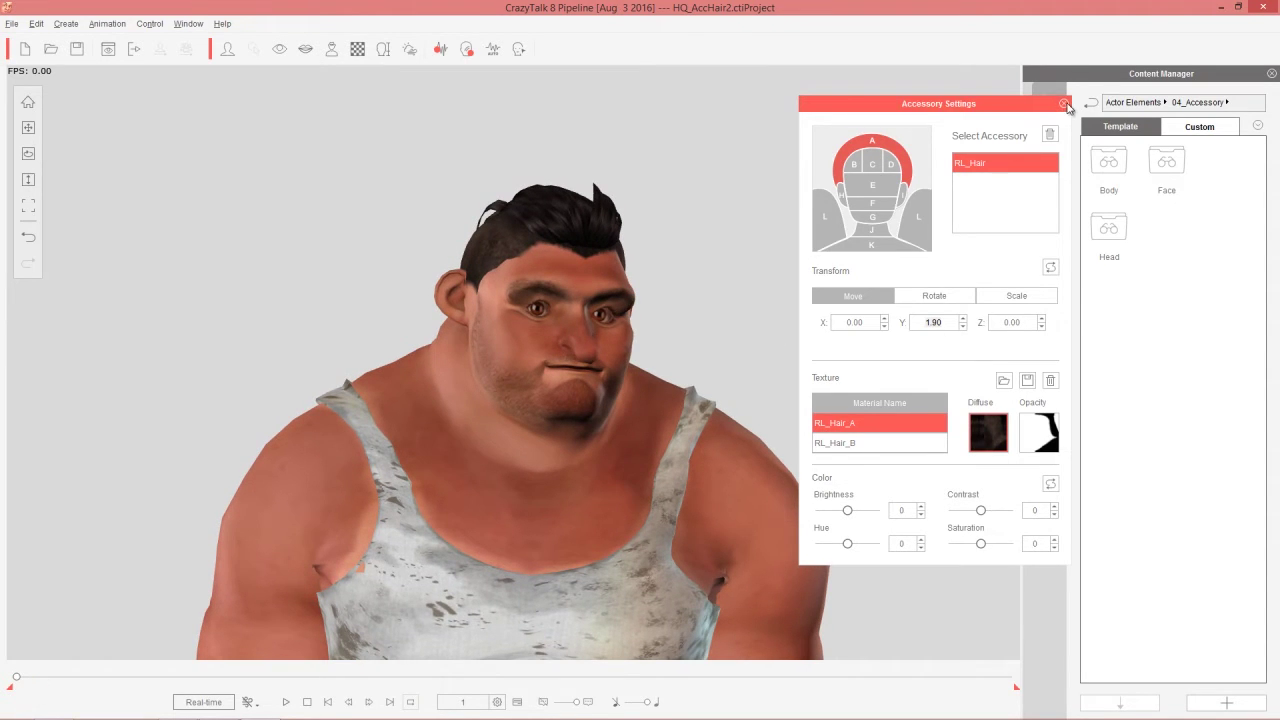
click(1063, 103)
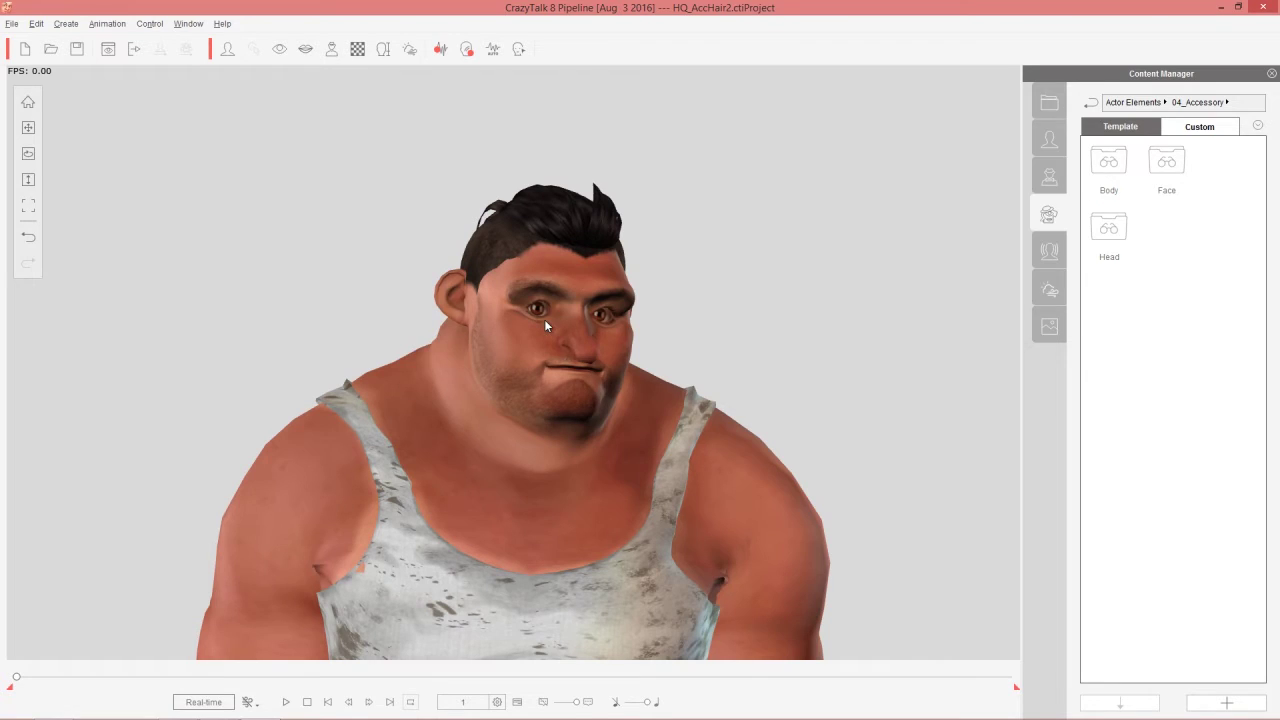
key(alt+Tab)
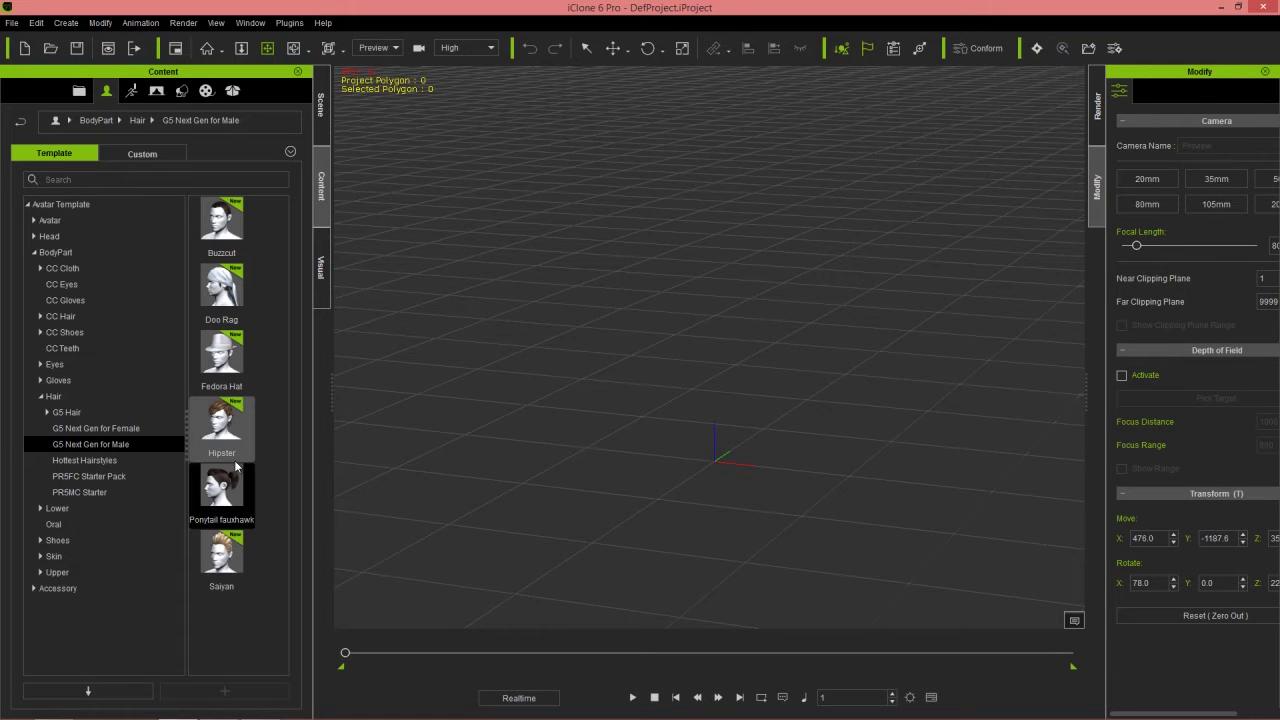
- Carry the Fedora Hat from iClone's library onto the character in CrazyTalk
drag(222, 350, 549, 345)
key(alt+Tab)
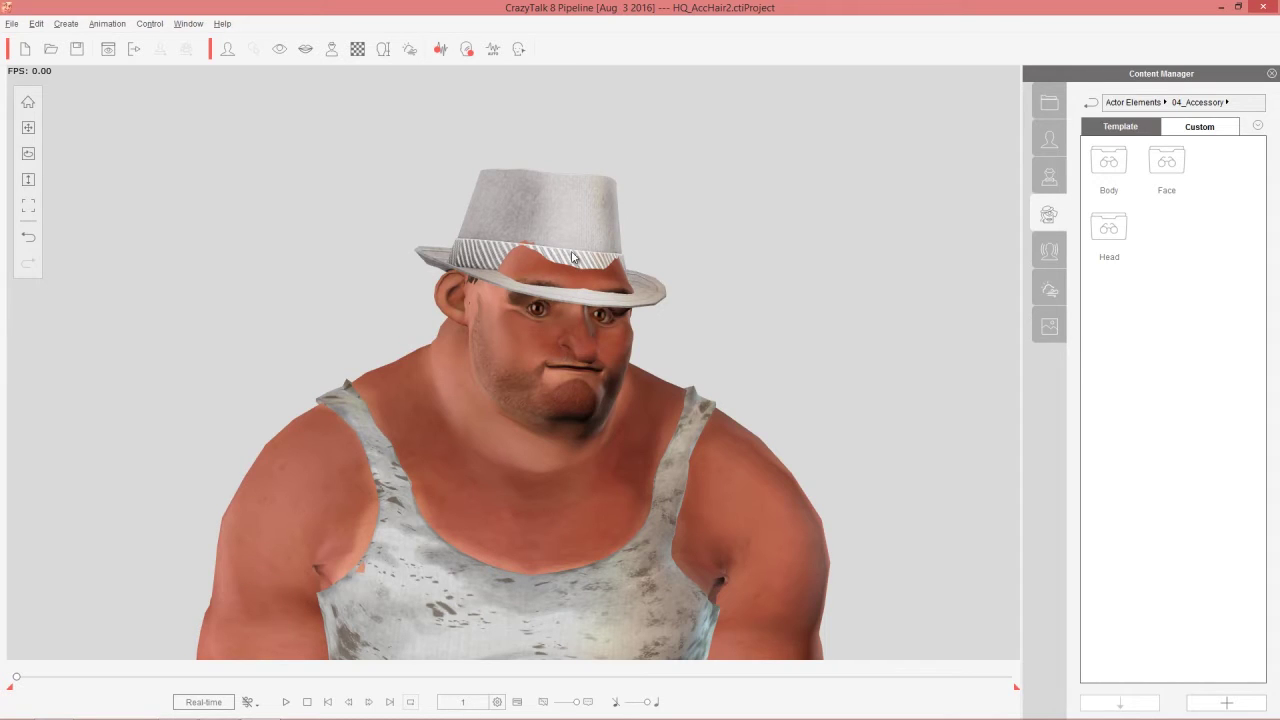
- Lift the Fedora Hat to a Move Y offset of 3.35 and play the animation to check it
click(68, 23)
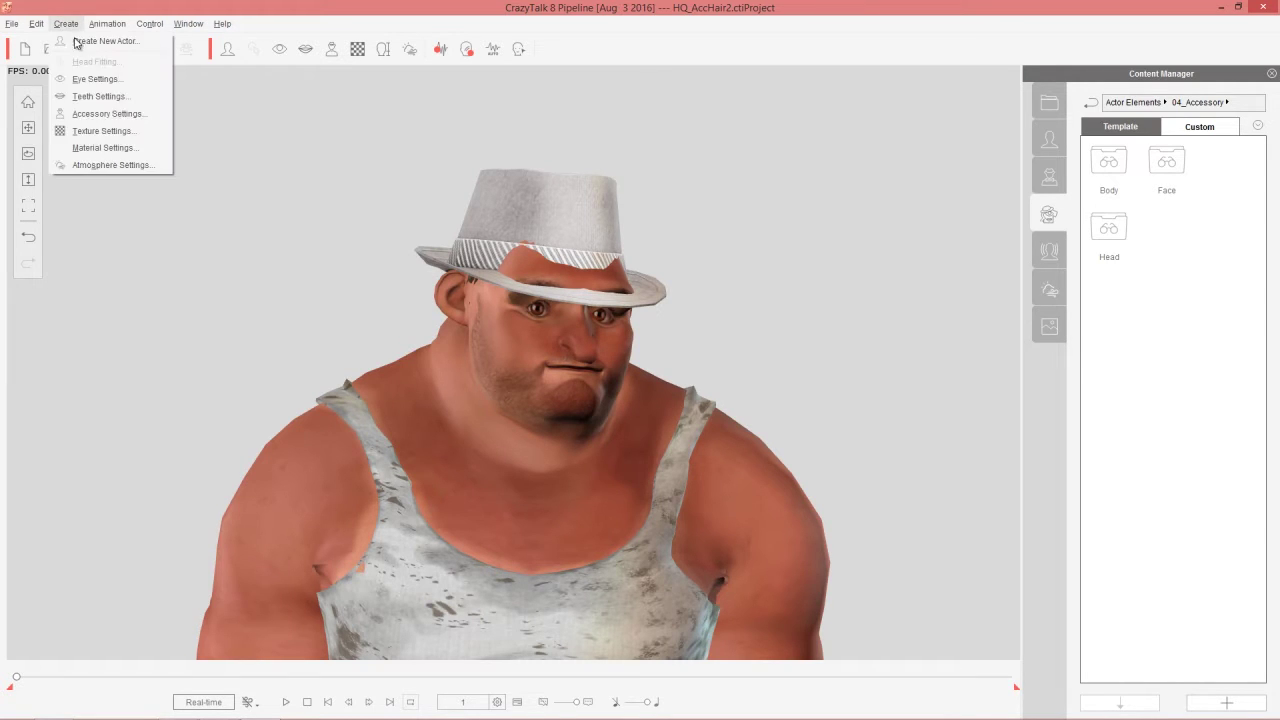
click(112, 113)
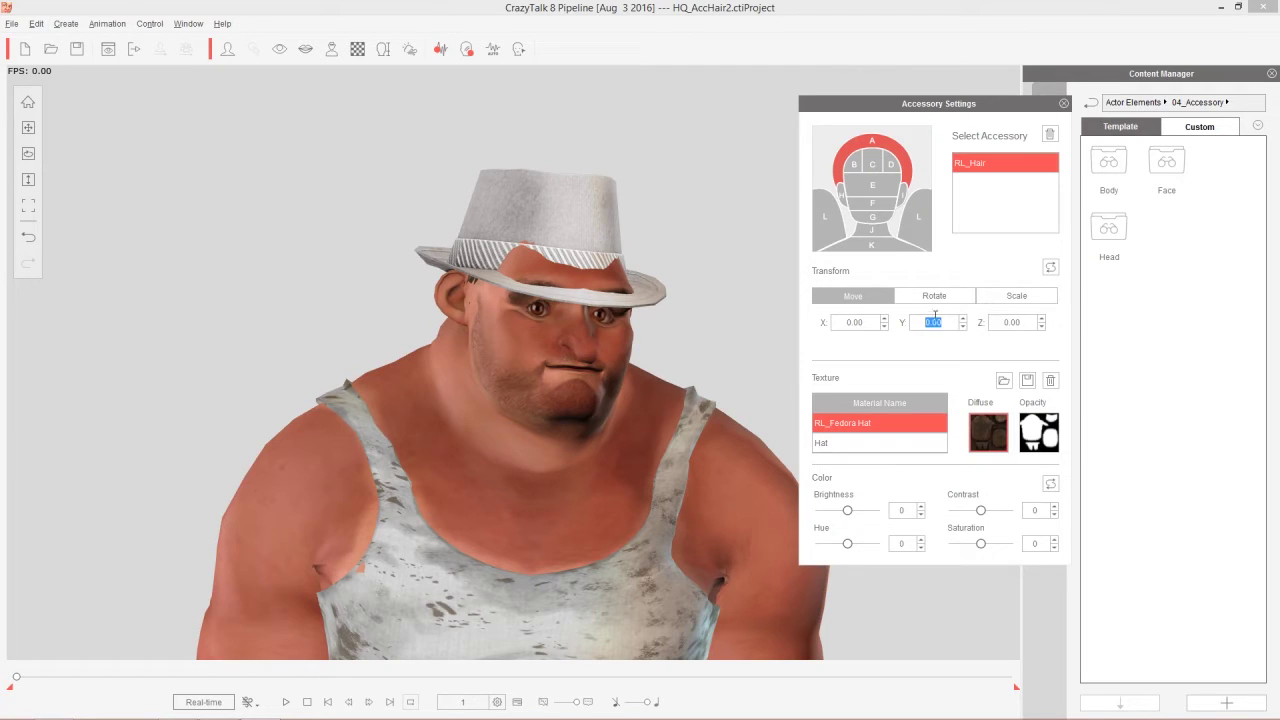
click(948, 322)
scroll(948, 322, up, 1)
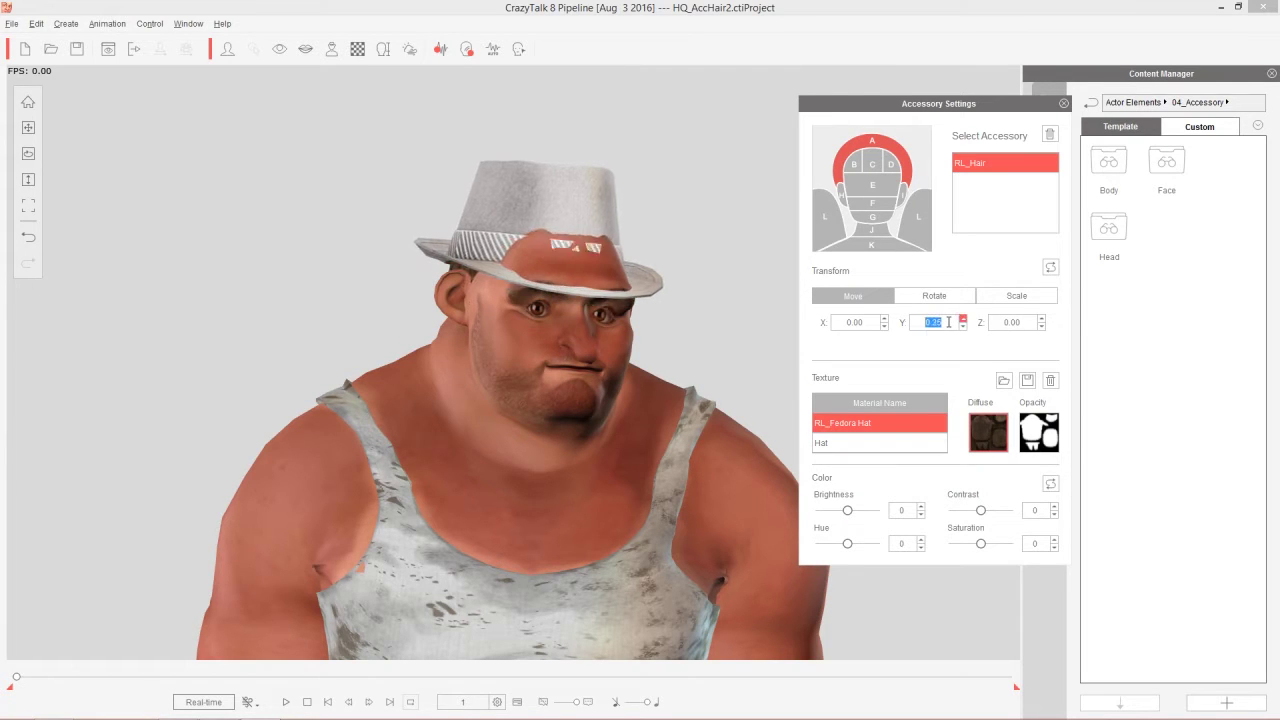
scroll(948, 322, up, 5)
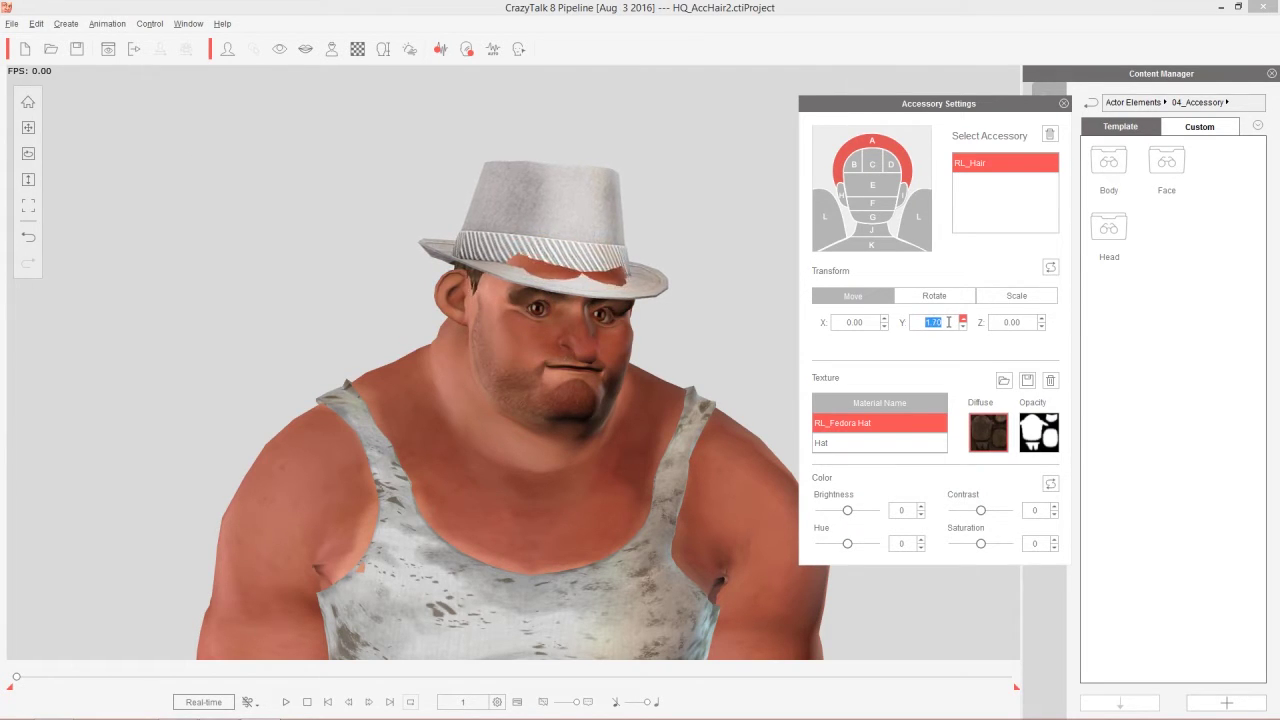
key(Up)
key(Up)
key(Up)
key(Up)
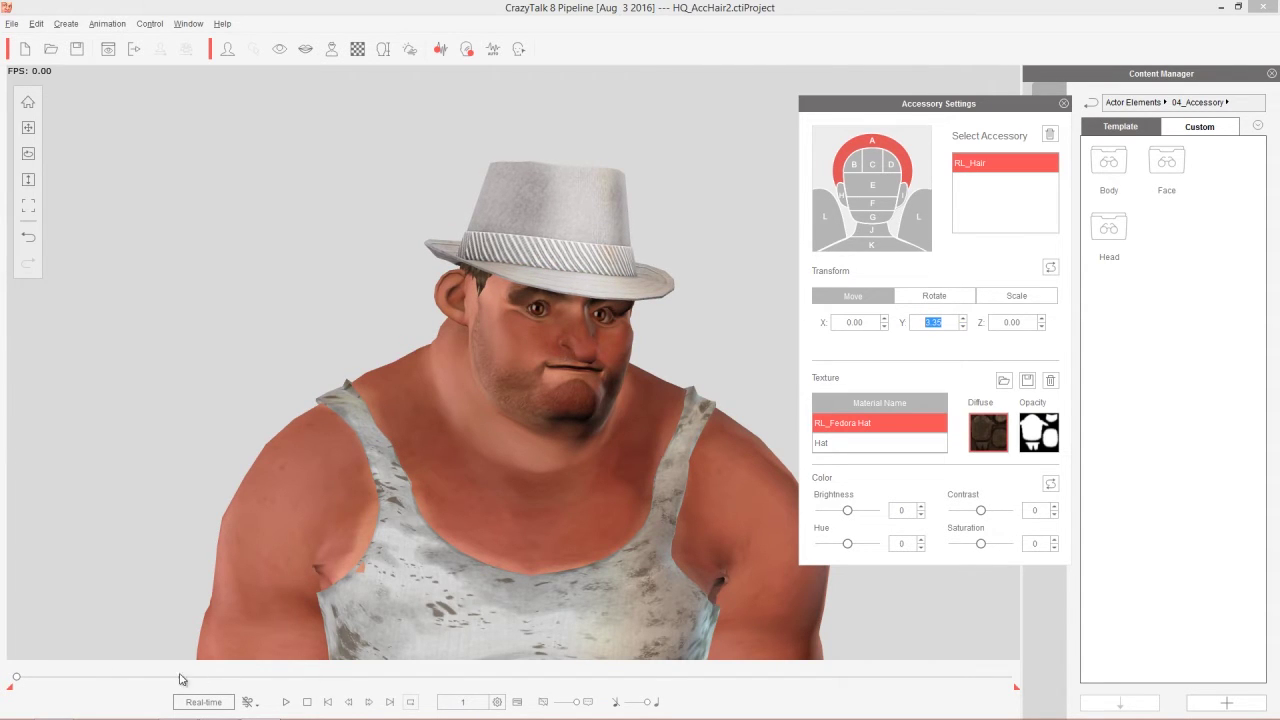
drag(17, 680, 186, 675)
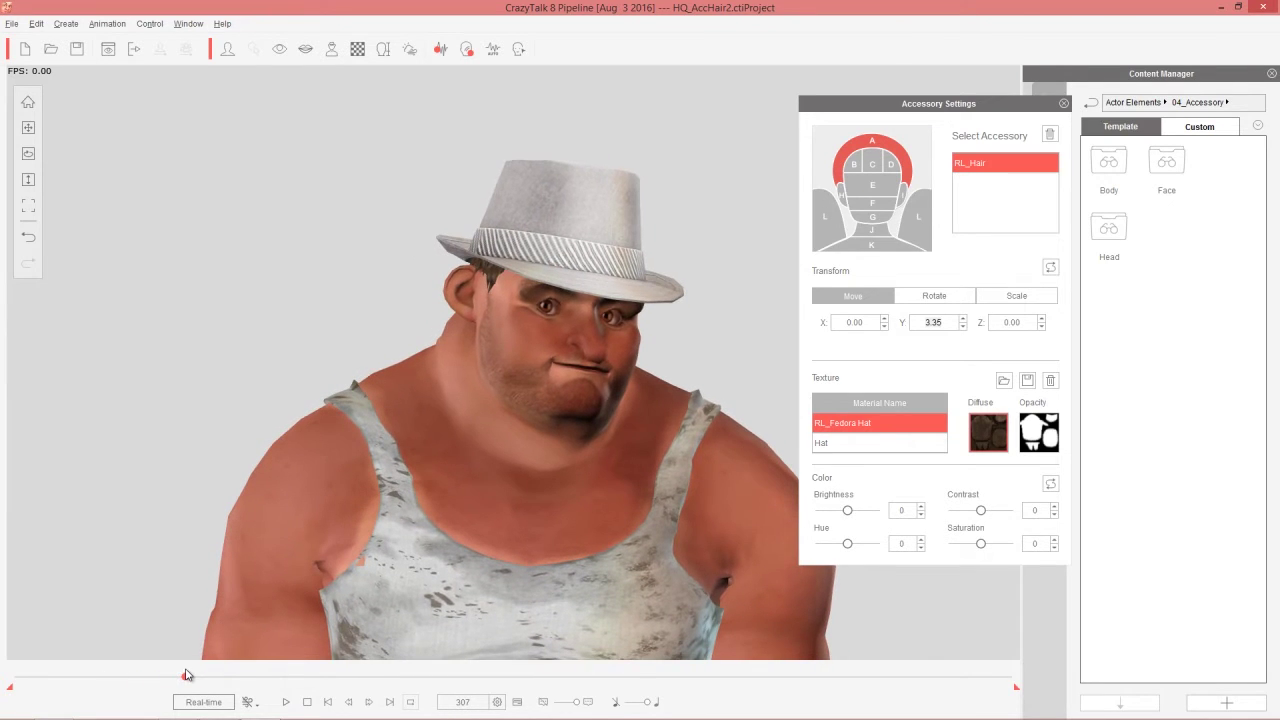
- Darken the Hat material to dark grey with Brightness -44 and Saturation -37
click(868, 442)
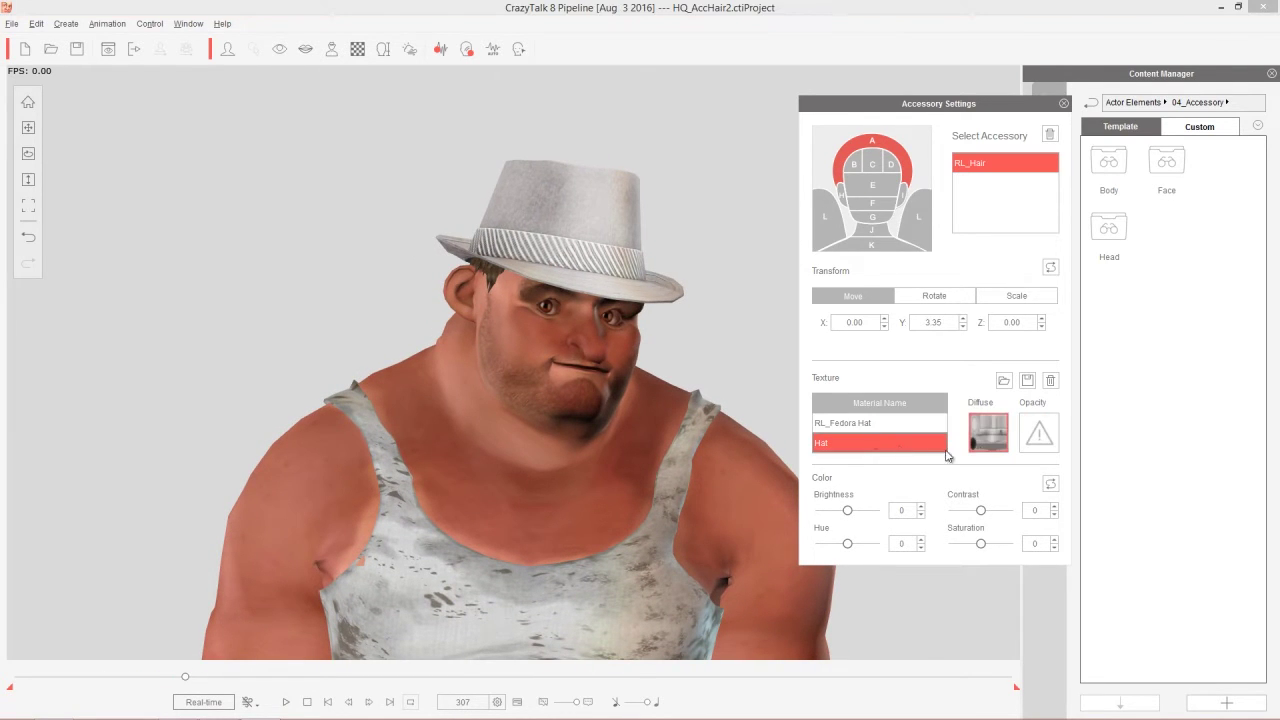
drag(849, 517, 838, 520)
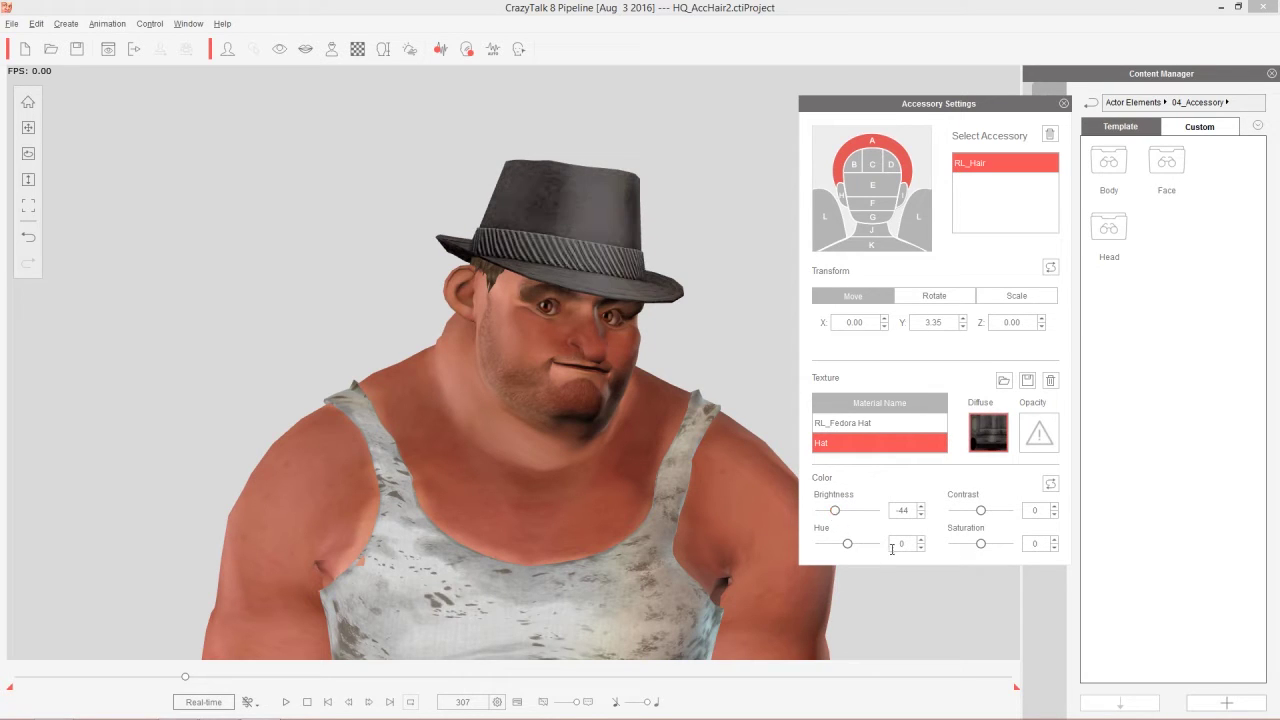
drag(982, 544, 970, 544)
- Give the RL_Fedora Hat material Brightness 23 and Hue 21, then close Accessory Settings
click(857, 428)
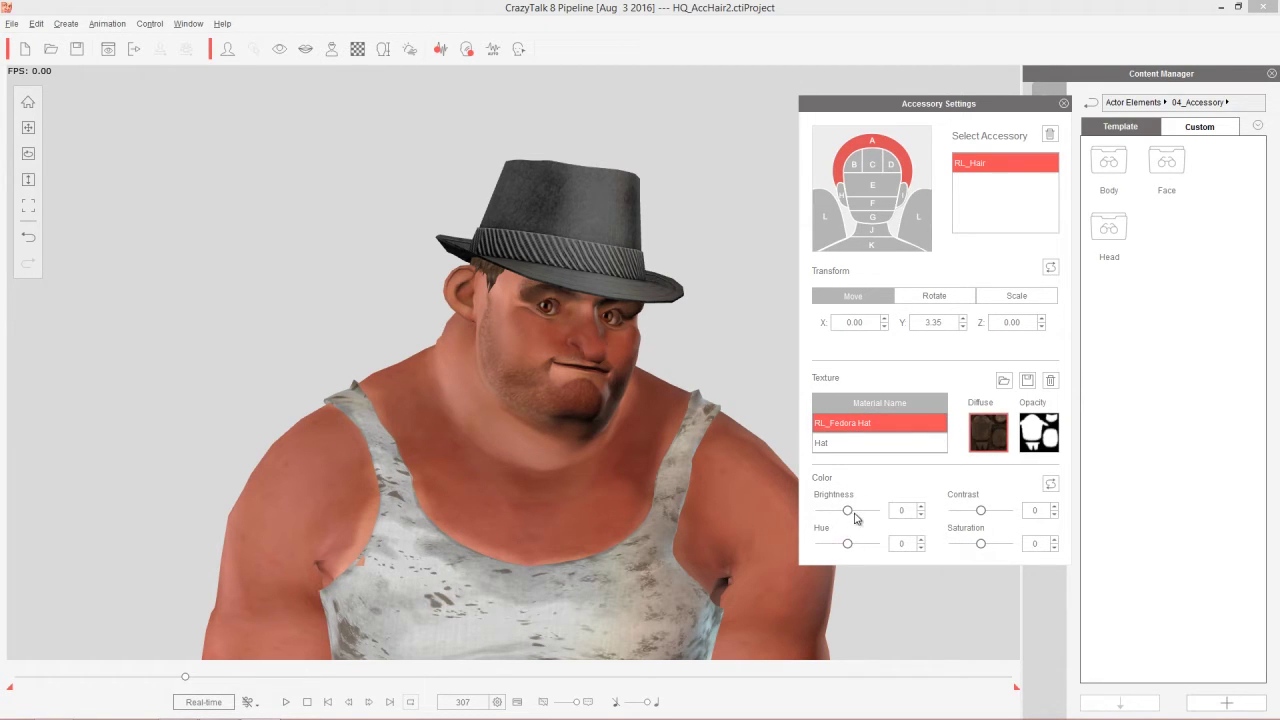
mouse_move(848, 511)
mouse_down()
mouse_move(857, 545)
mouse_move(879, 545)
mouse_move(853, 545)
mouse_move(856, 514)
mouse_up()
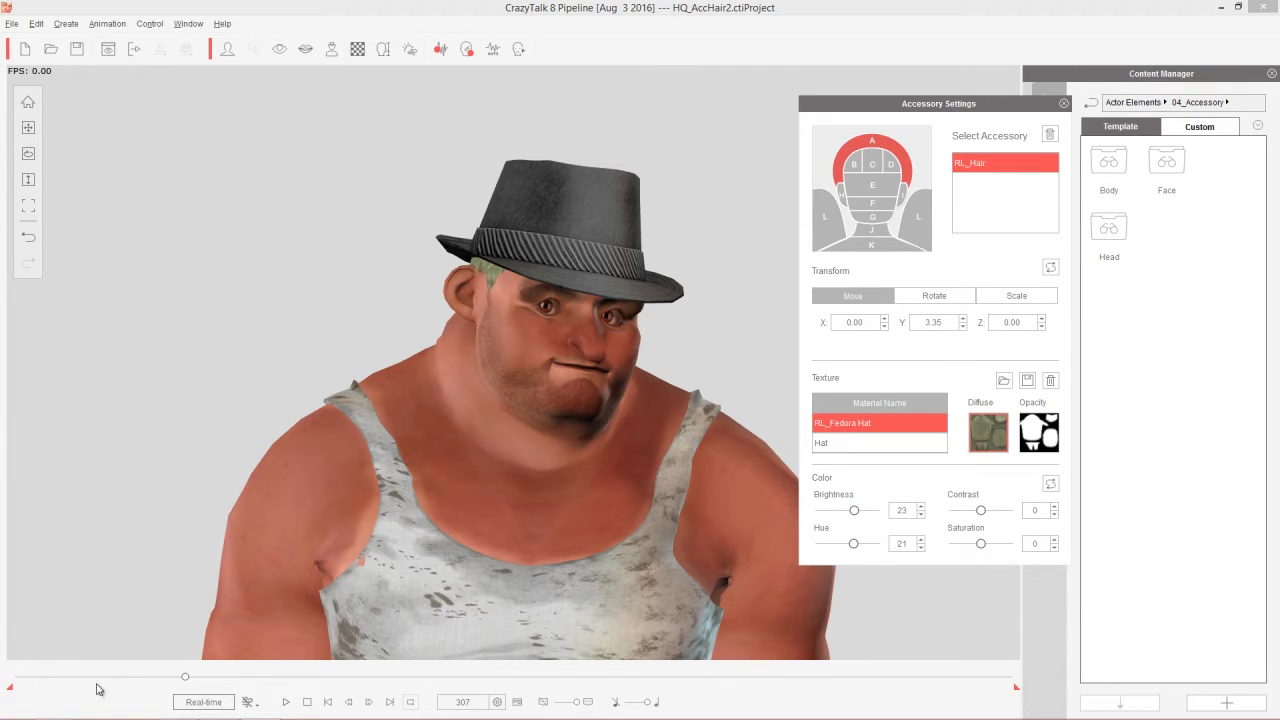
drag(185, 677, 12, 688)
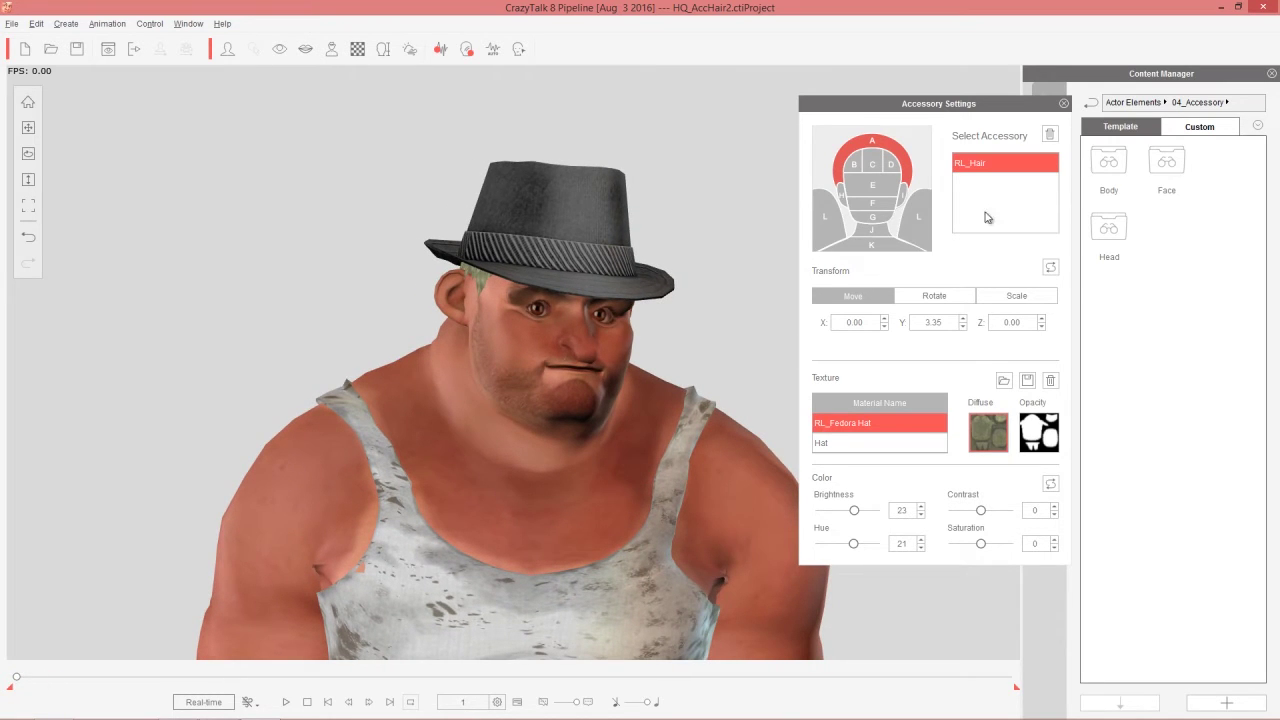
click(1063, 105)
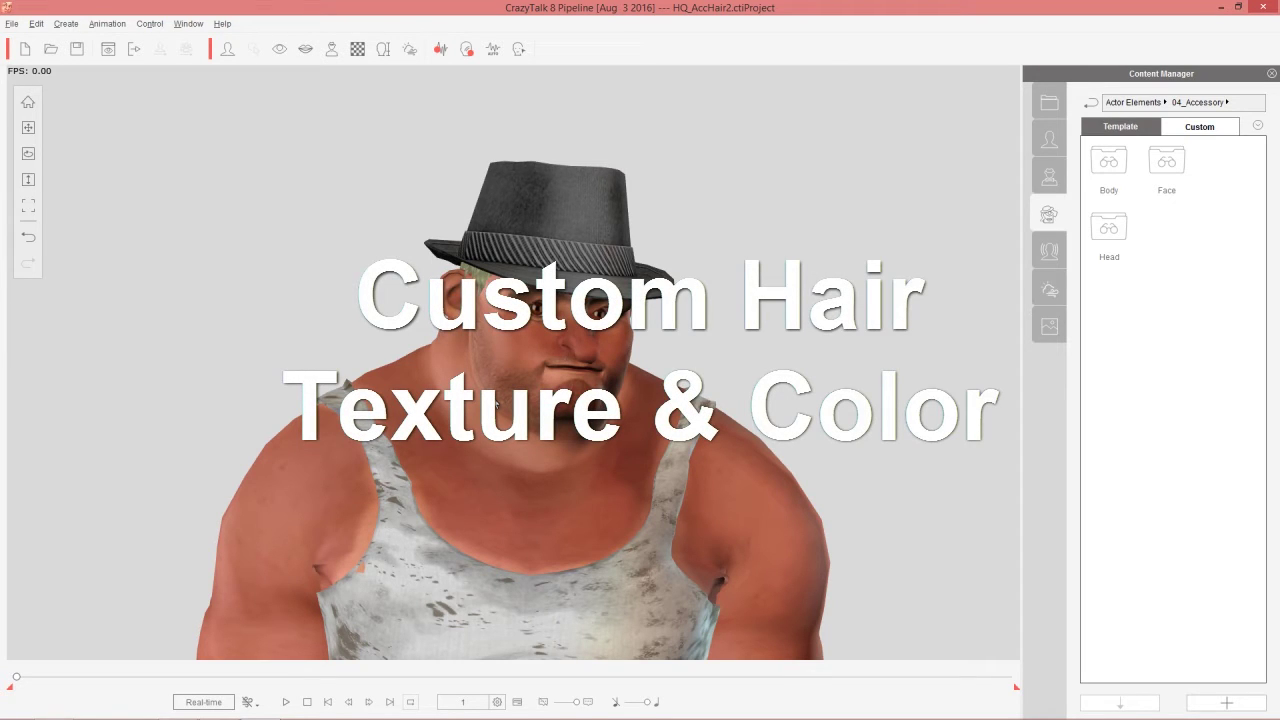
- Drag Alethia from iClone's Avatar > Sylized Character Morphs library into CrazyTalk, replacing Ramon
key(alt+Tab)
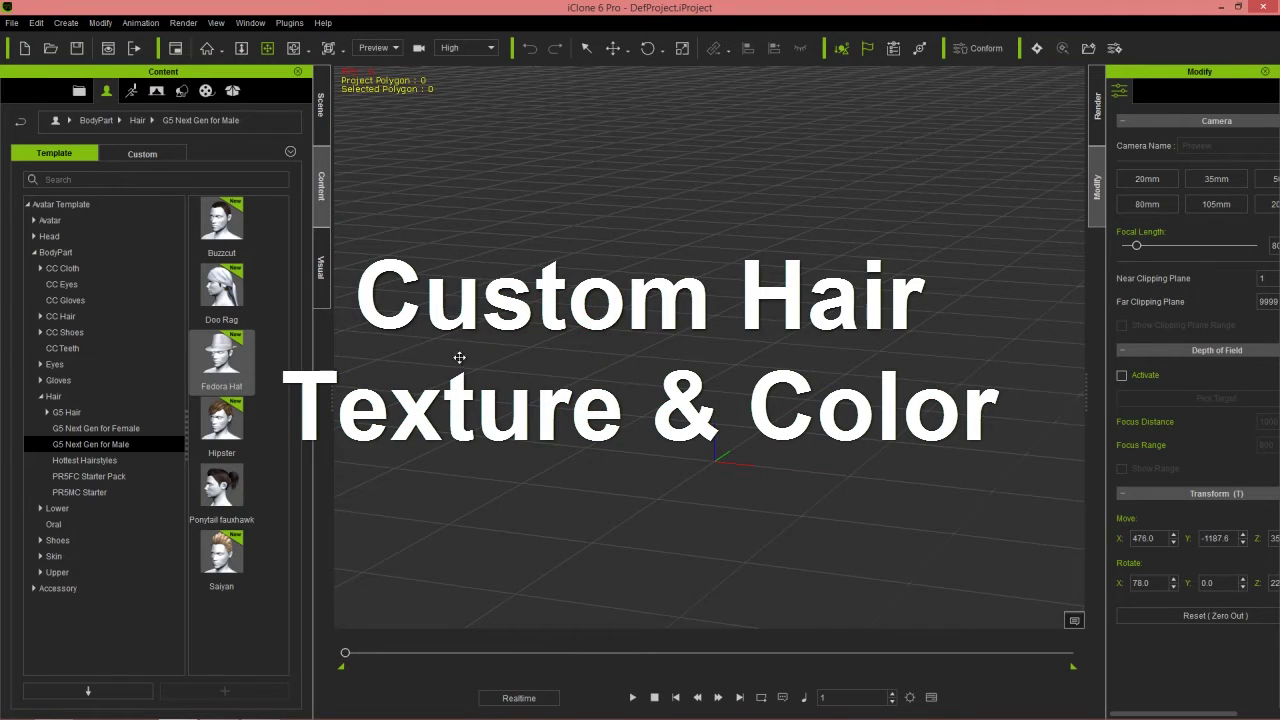
click(33, 253)
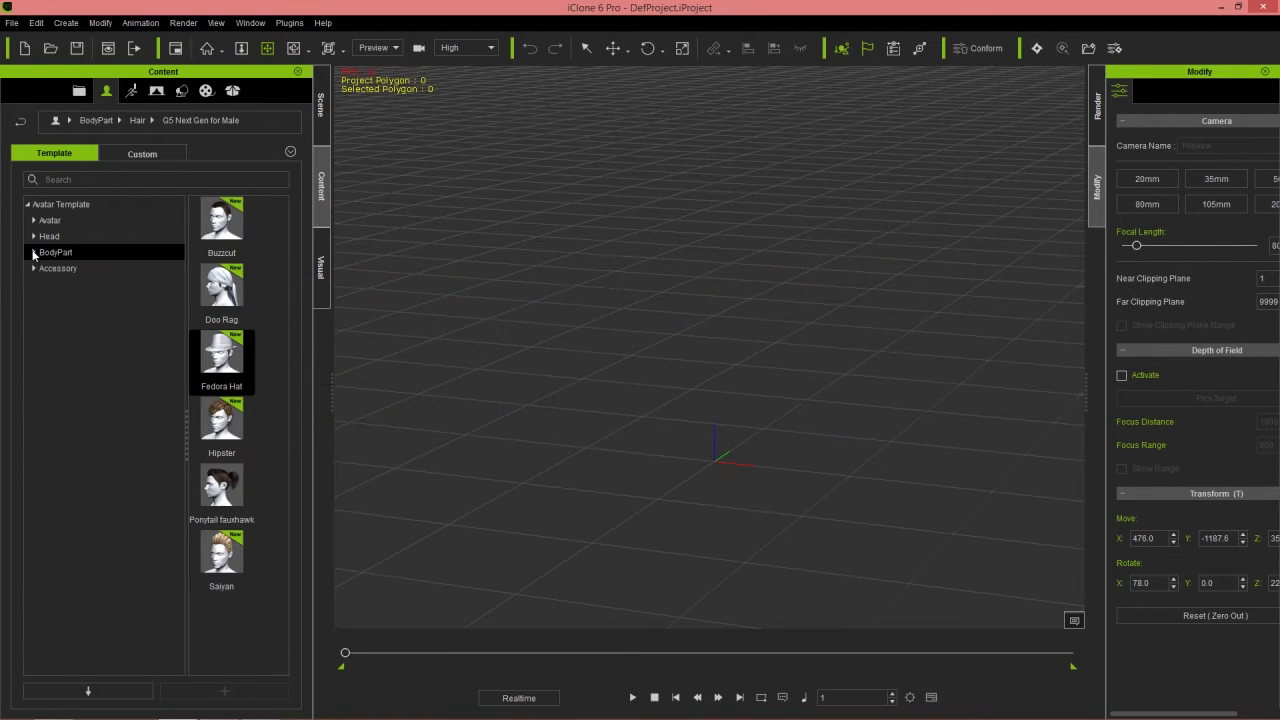
click(33, 220)
scroll(147, 488, down, 2)
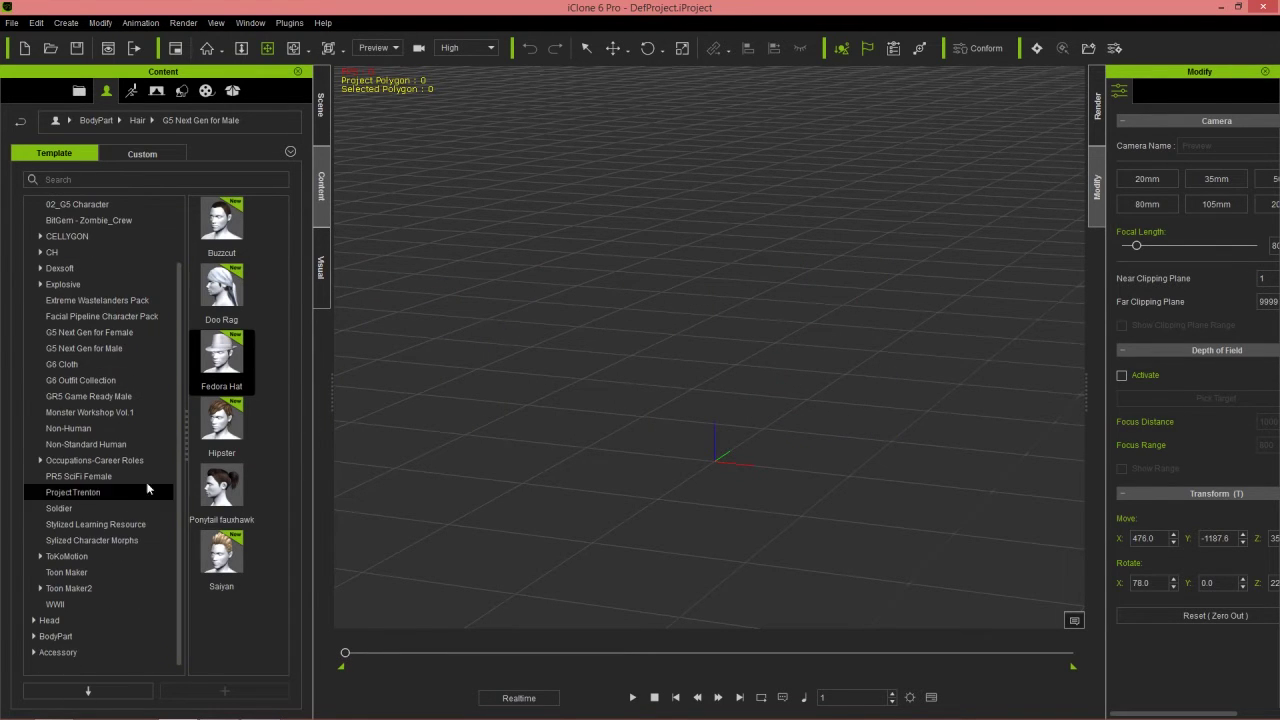
click(100, 541)
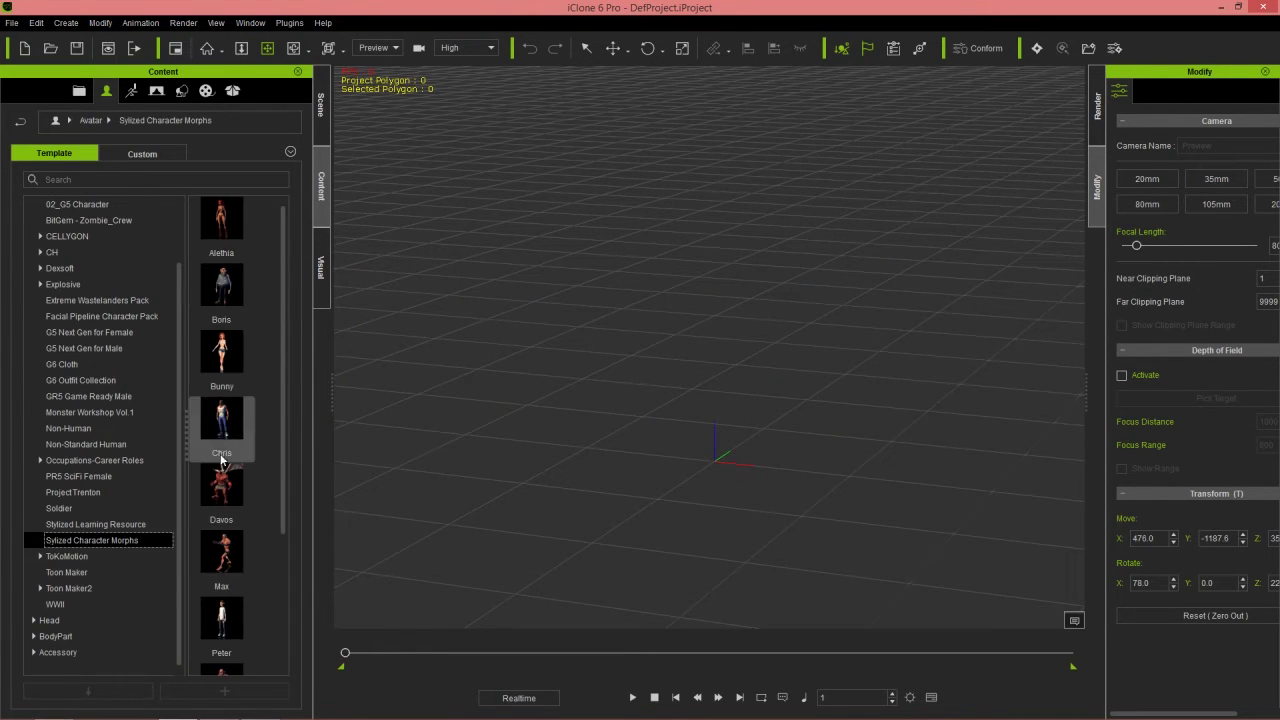
drag(227, 222, 597, 359)
key(alt+Tab)
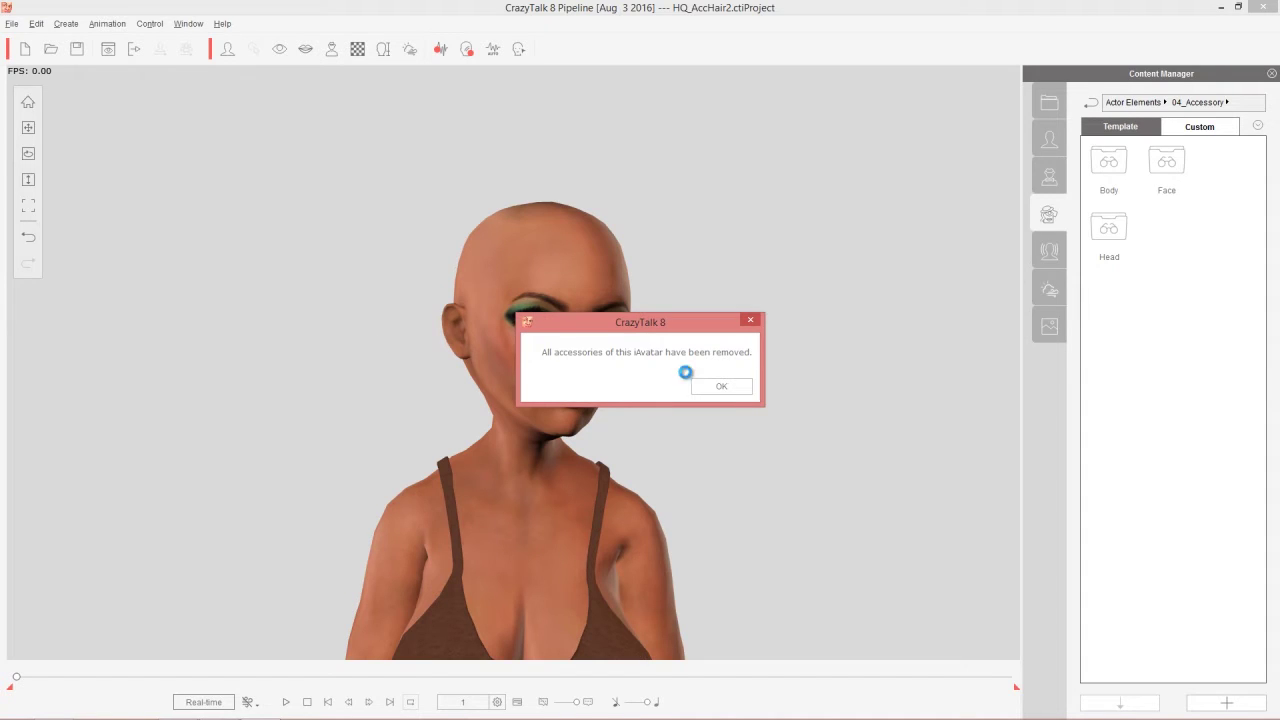
- Dismiss the accessories-removed notice and apply the patterned Female dress from 05_Body, cloth only
click(738, 386)
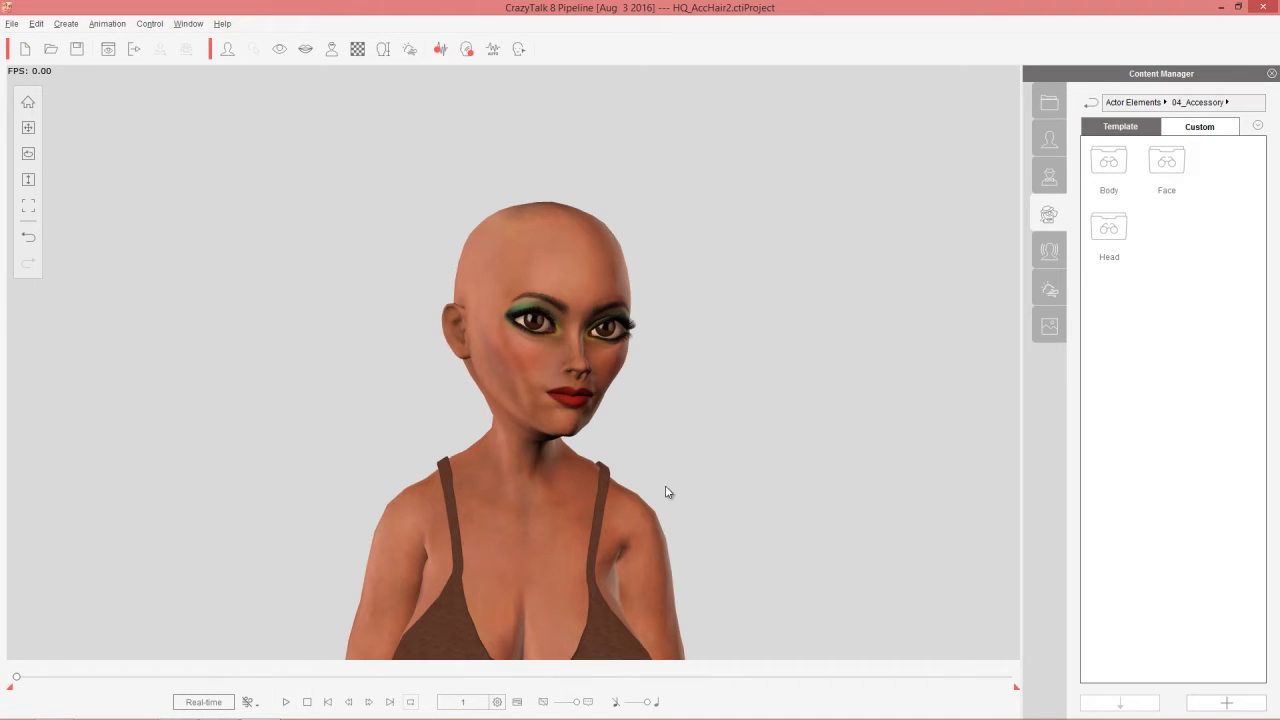
double_click(1122, 170)
click(1125, 102)
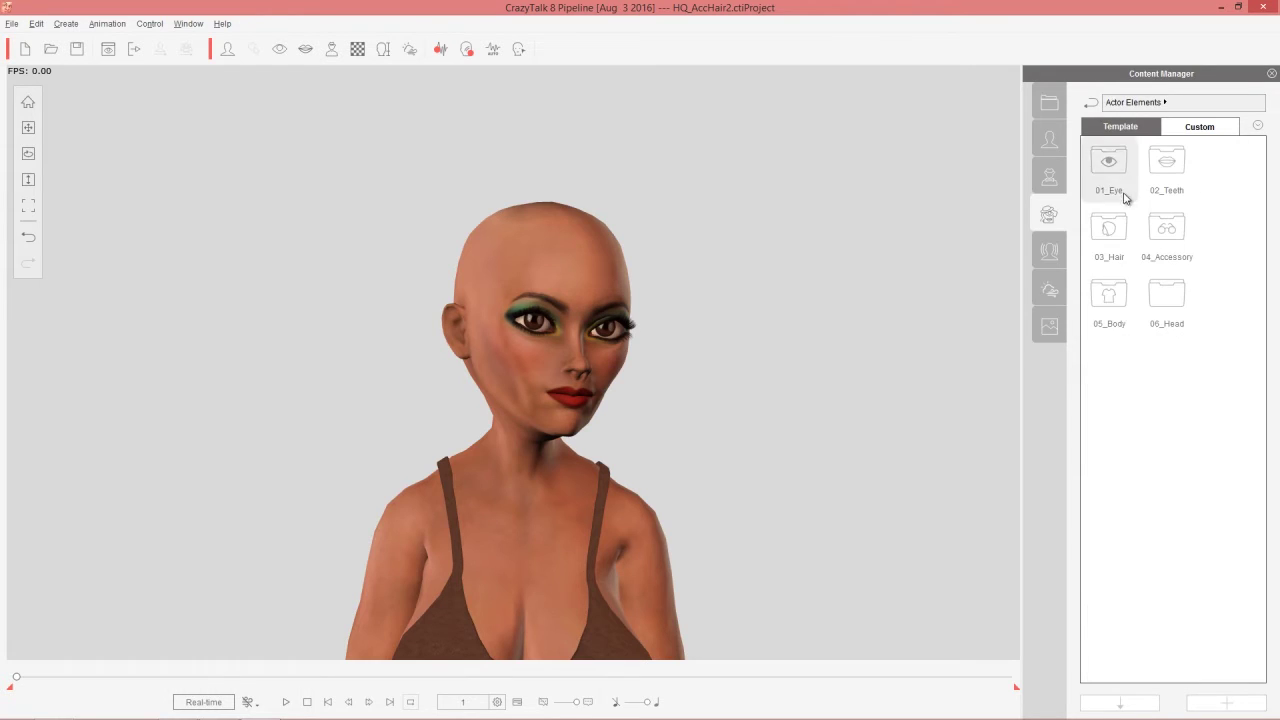
double_click(1110, 296)
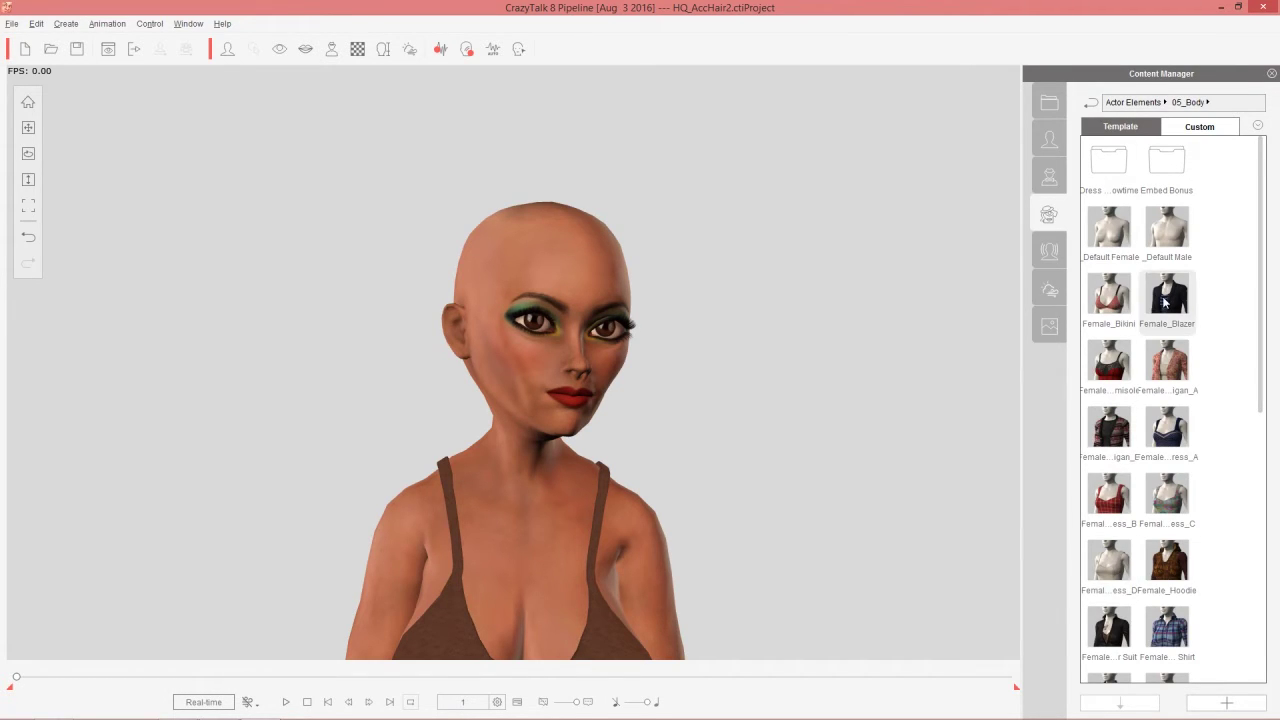
double_click(1172, 507)
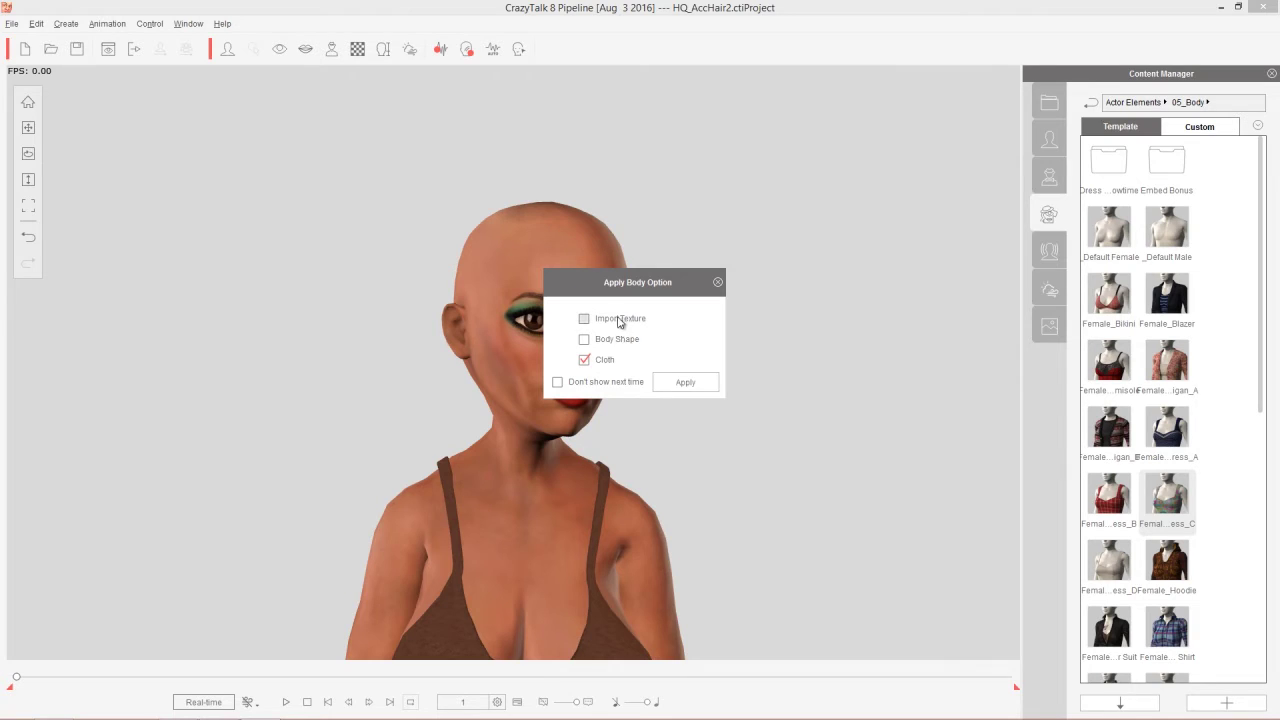
click(684, 381)
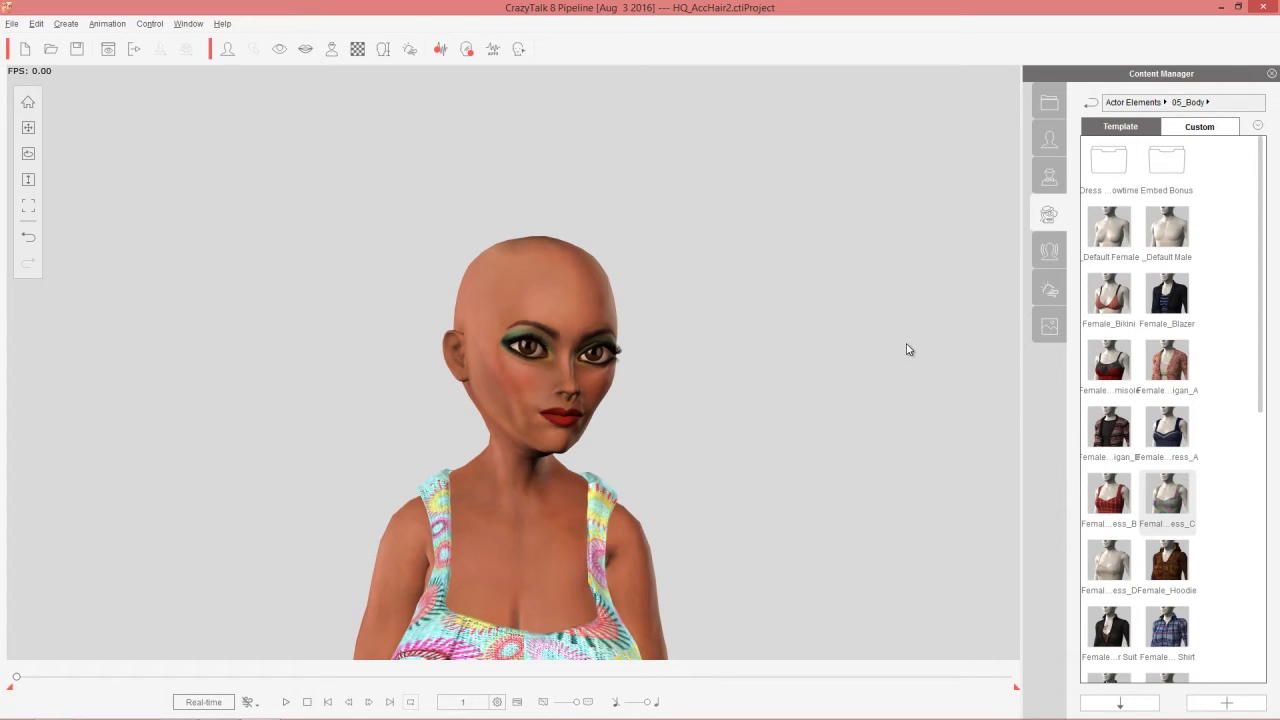
key(alt+Tab)
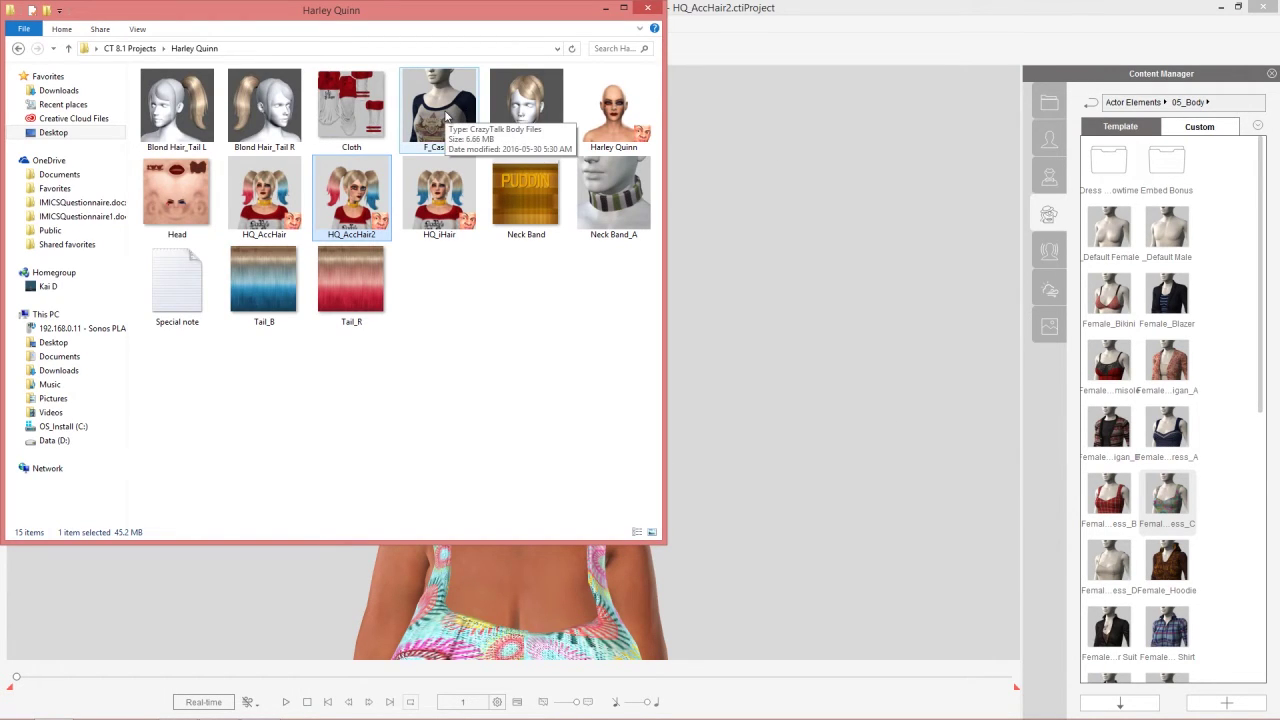
- Drag F_Casual from the Harley Quinn folder onto Alethia and apply its cloth
drag(444, 114, 520, 591)
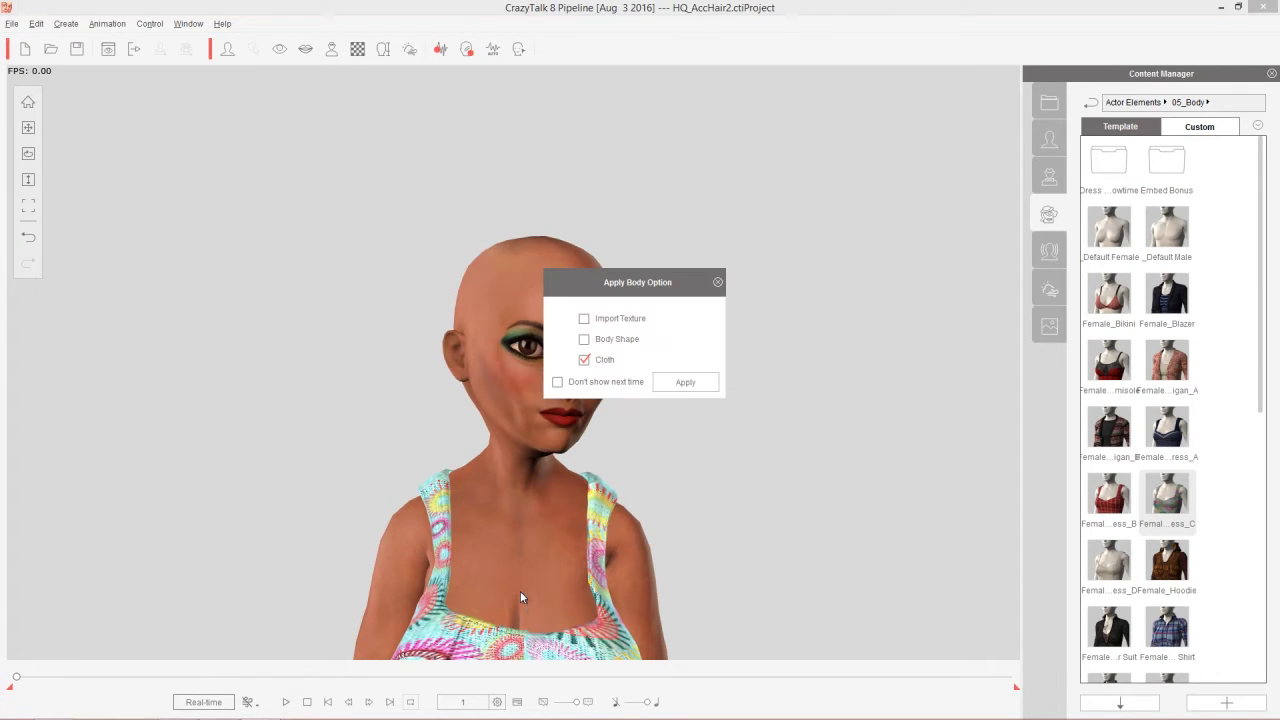
click(680, 381)
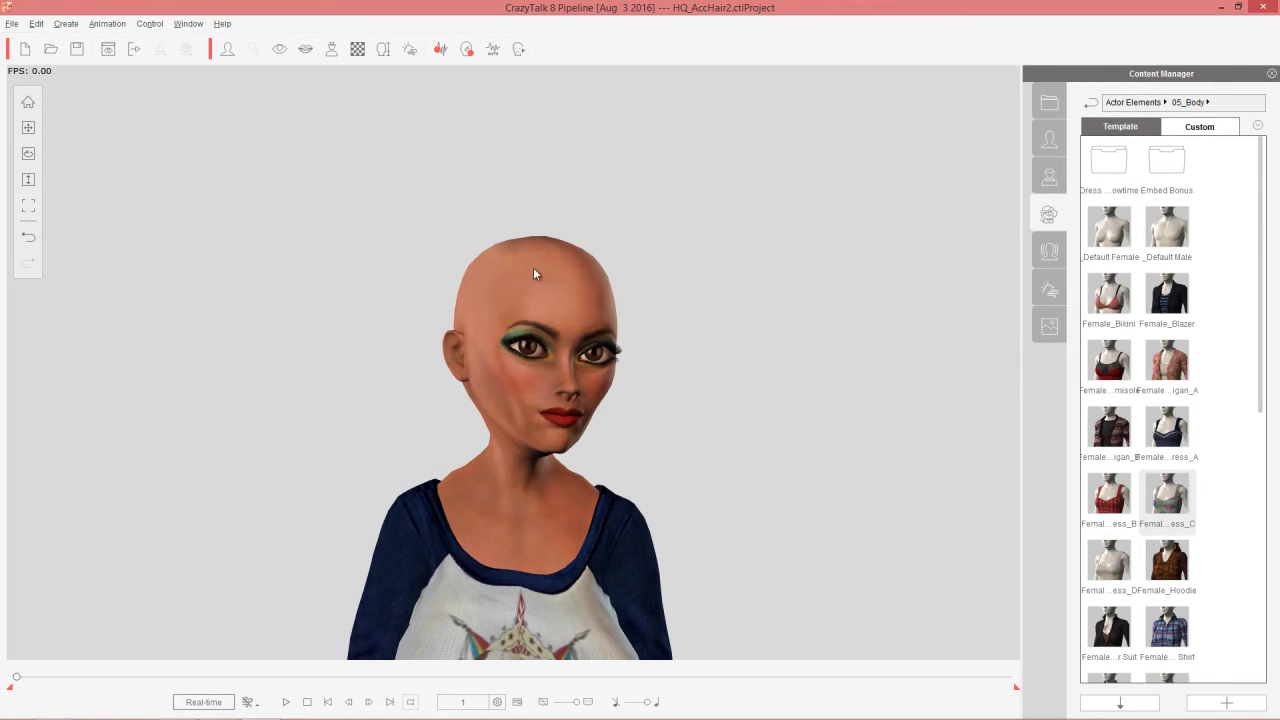
- Drag the Pigtails hair from iClone's BodyPart > Hair > G5 Next Gen for Female into CrazyTalk
key(alt+Tab)
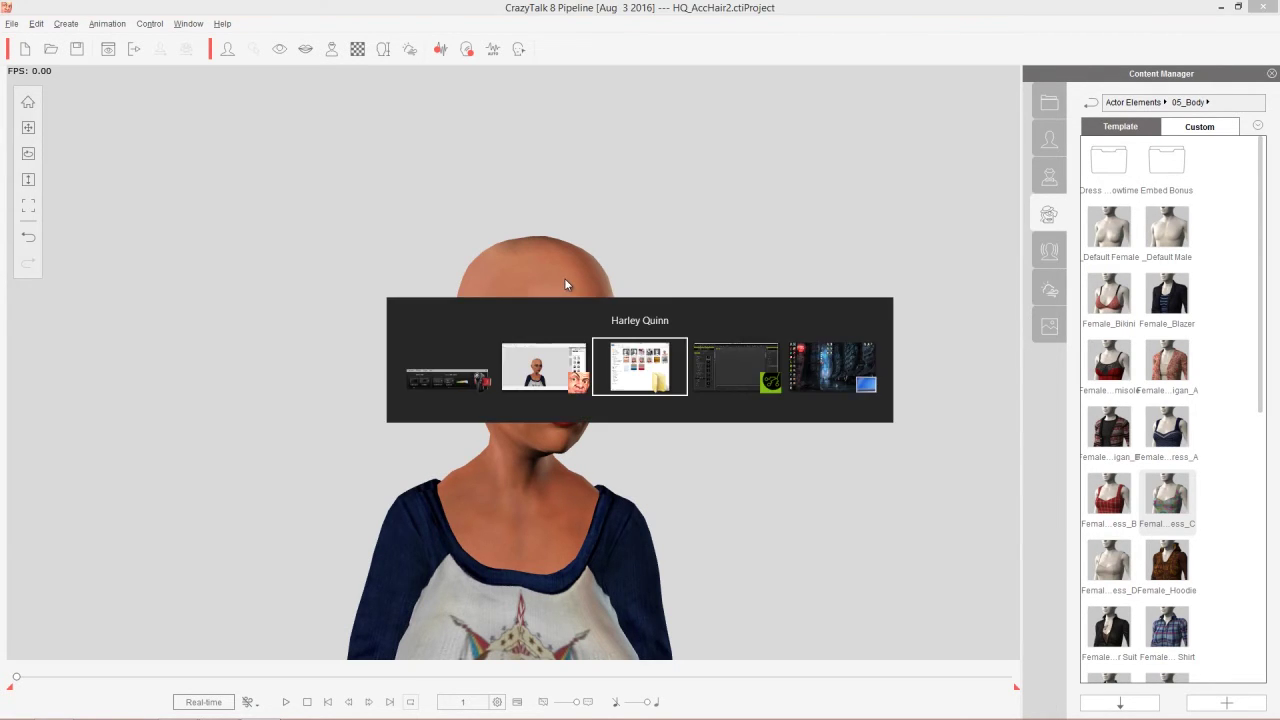
key(alt+Tab)
key(alt+Tab)
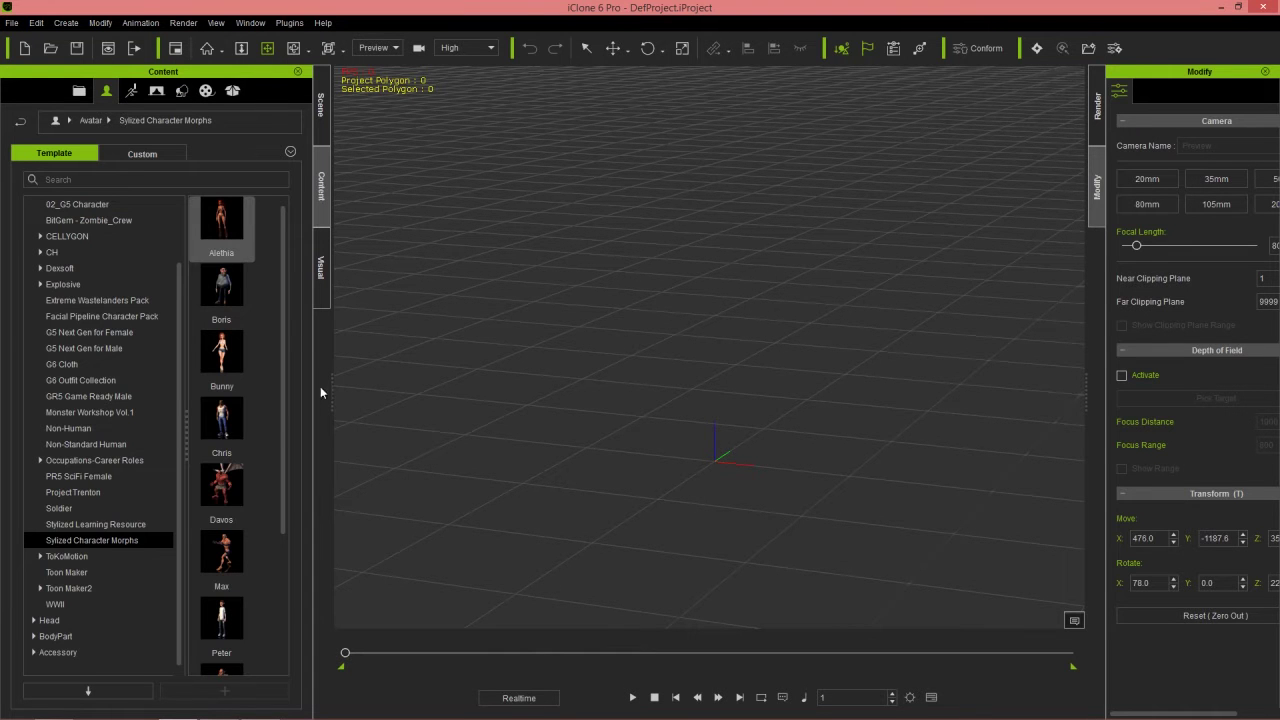
scroll(71, 275, up, 2)
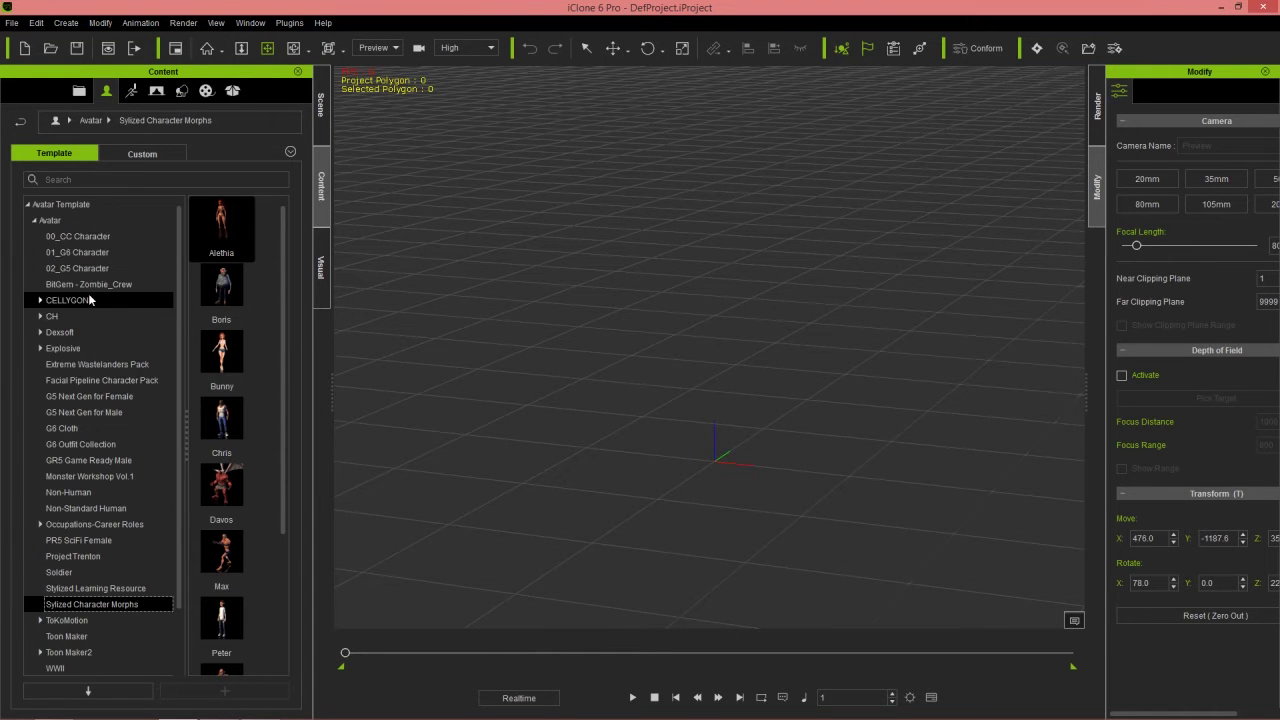
click(34, 221)
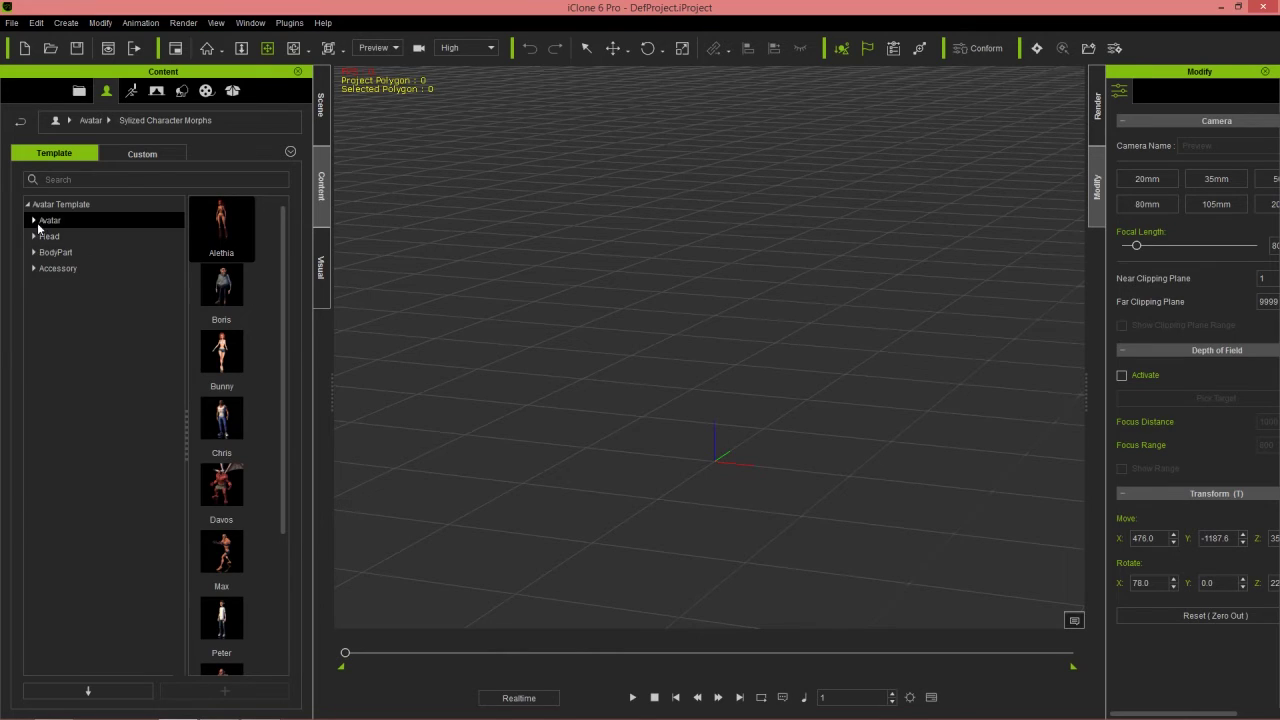
click(35, 253)
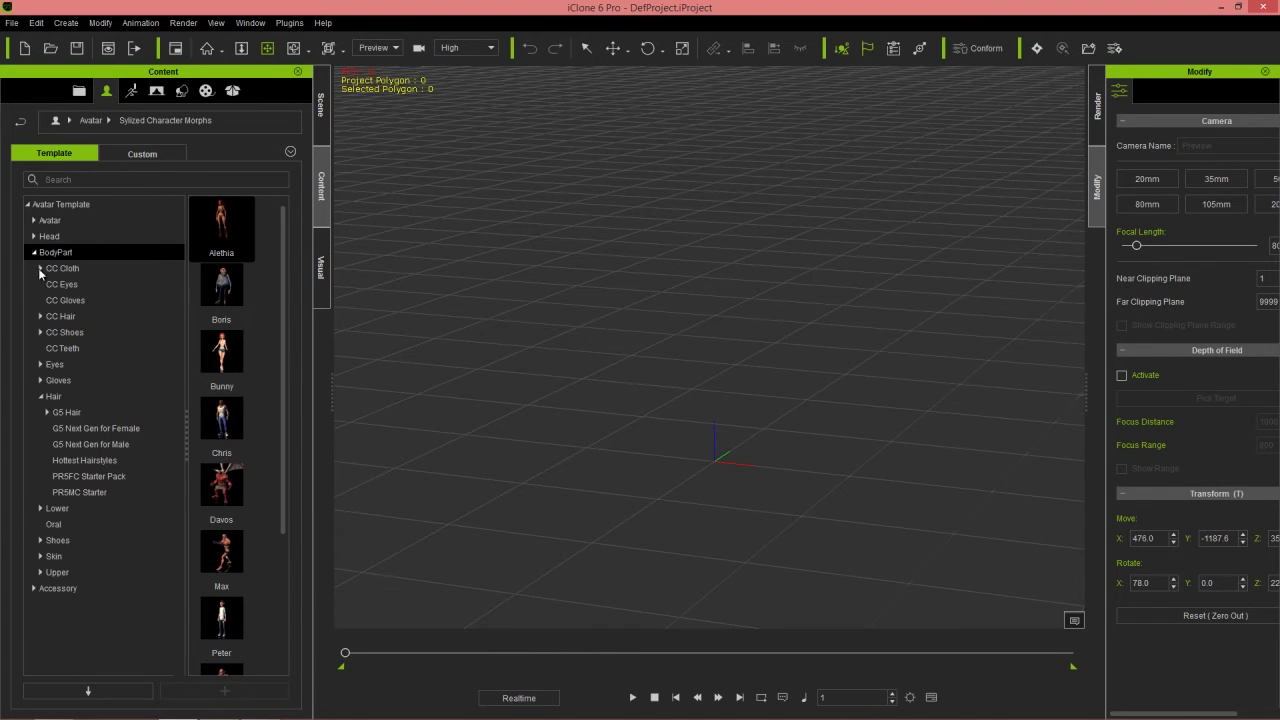
click(108, 430)
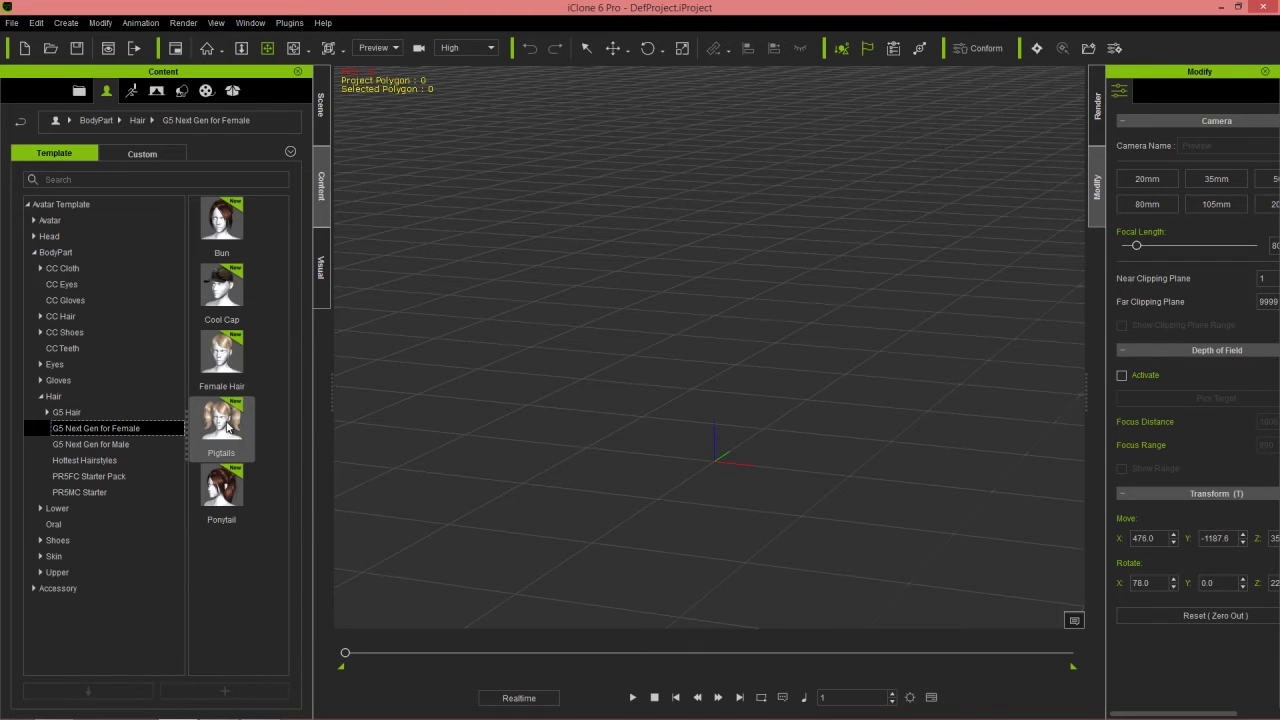
drag(230, 430, 558, 347)
key(alt+Tab)
key(alt+Tab)
key(alt+Tab)
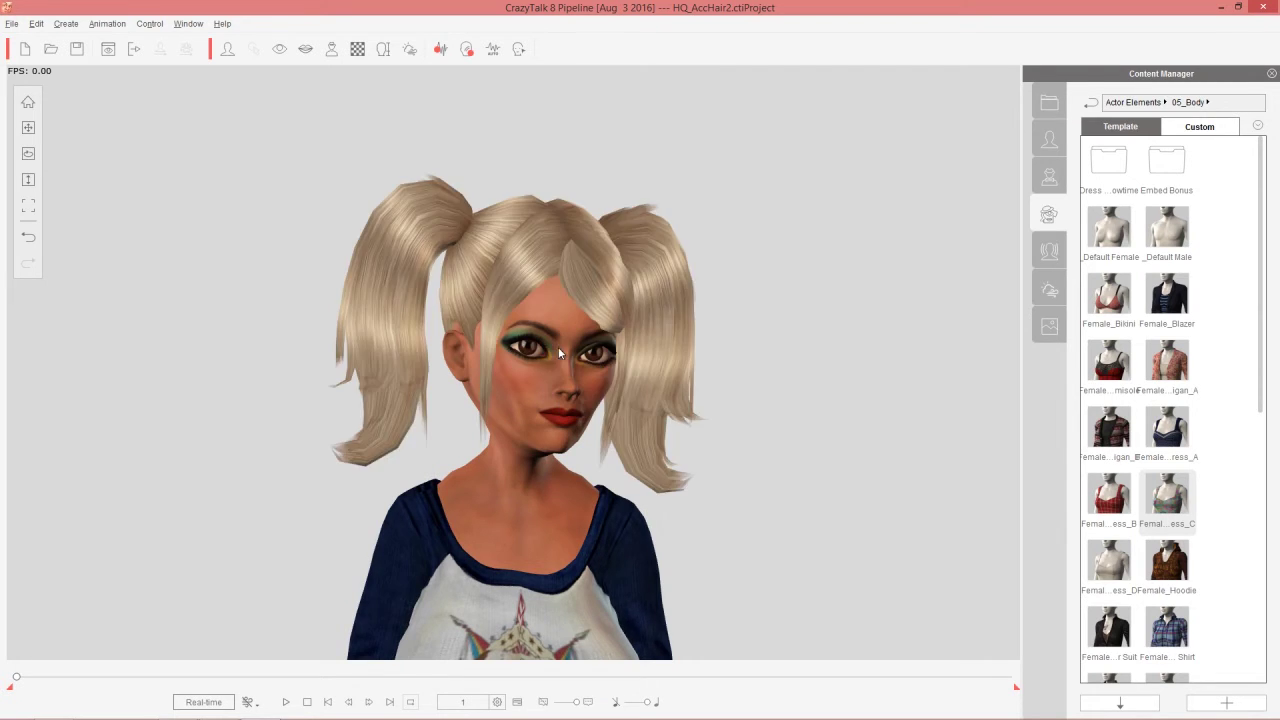
- Play then stop the pigtailed character's animation preview, then pull down the Create menu
click(287, 702)
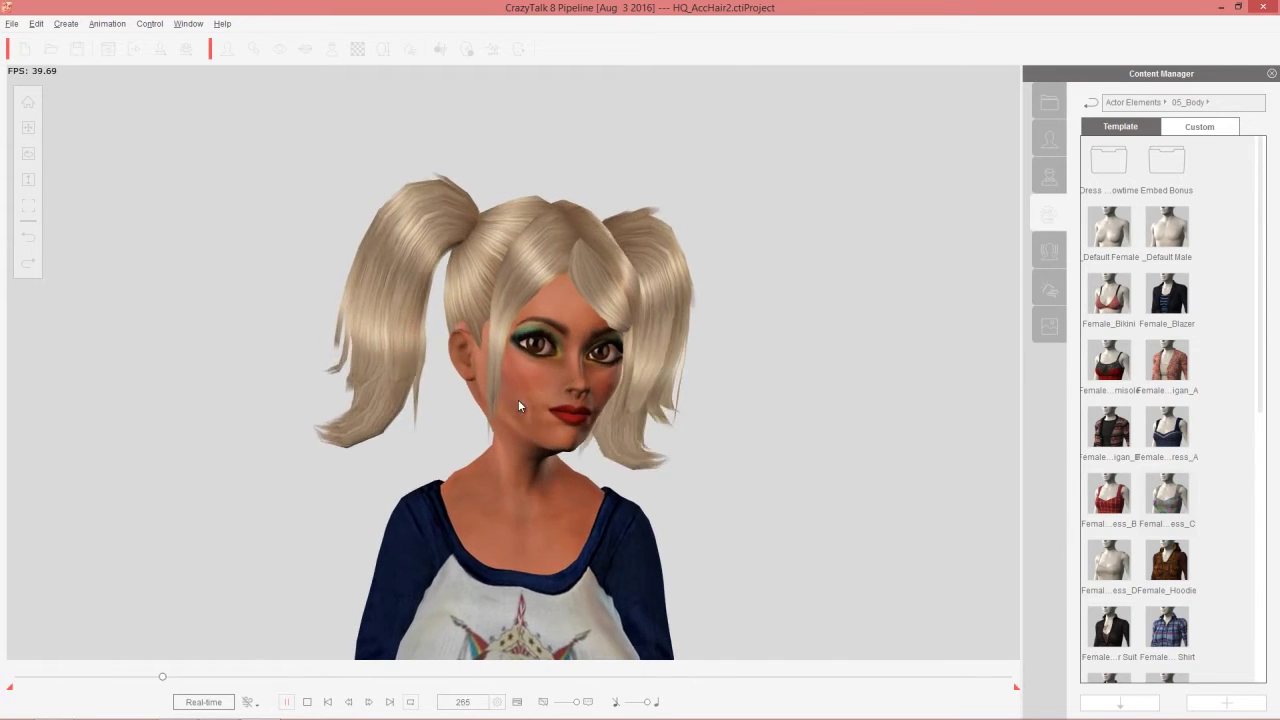
click(309, 703)
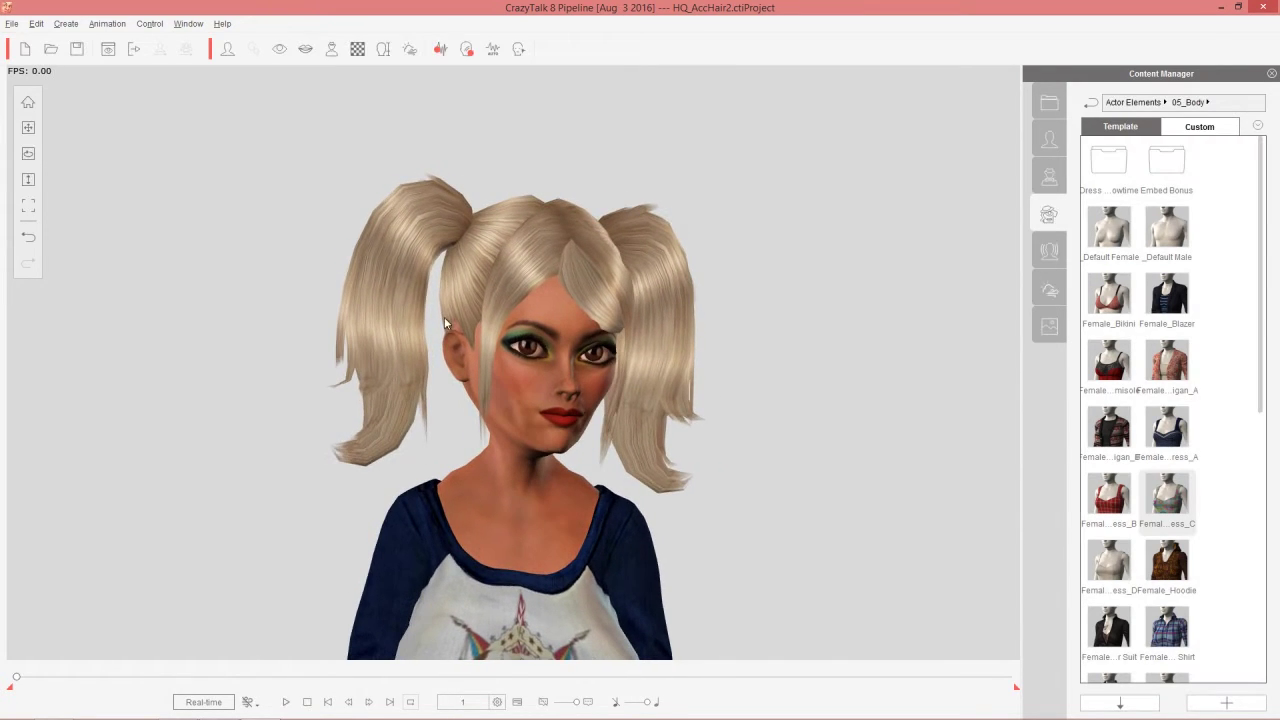
click(66, 24)
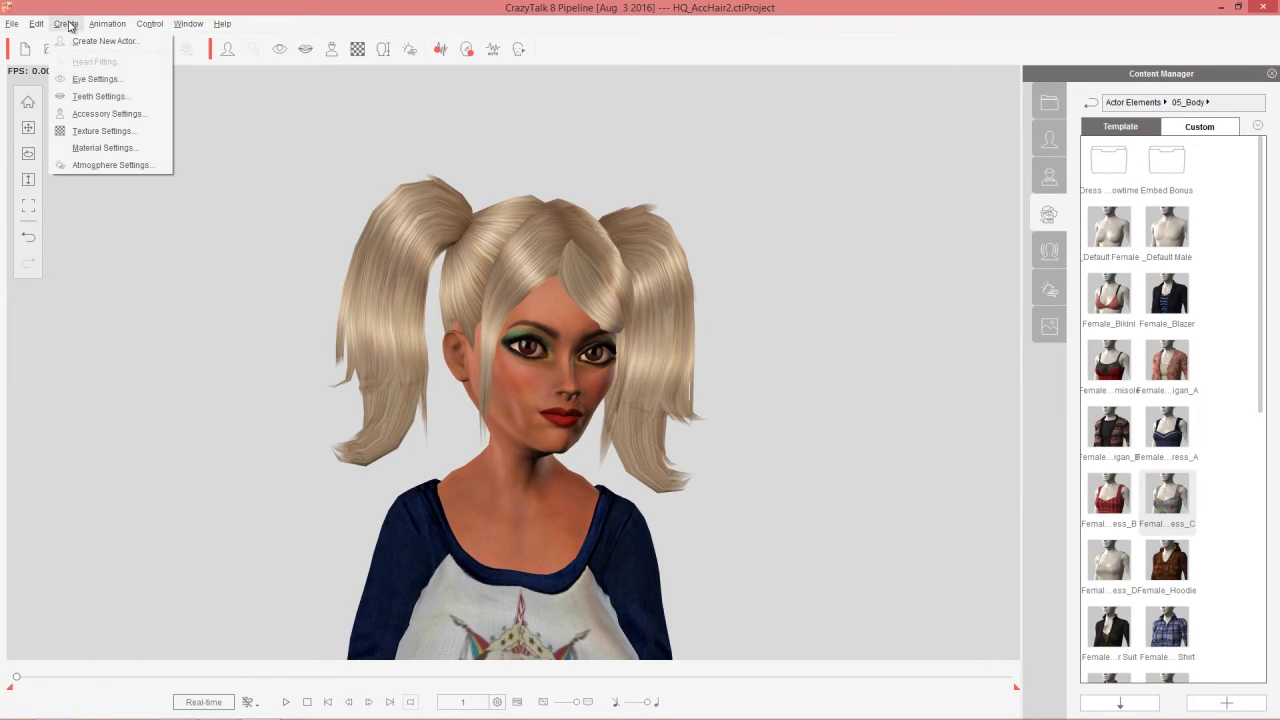
- In Accessory Settings, set the RL_Hair_B material brightness to -2
click(108, 114)
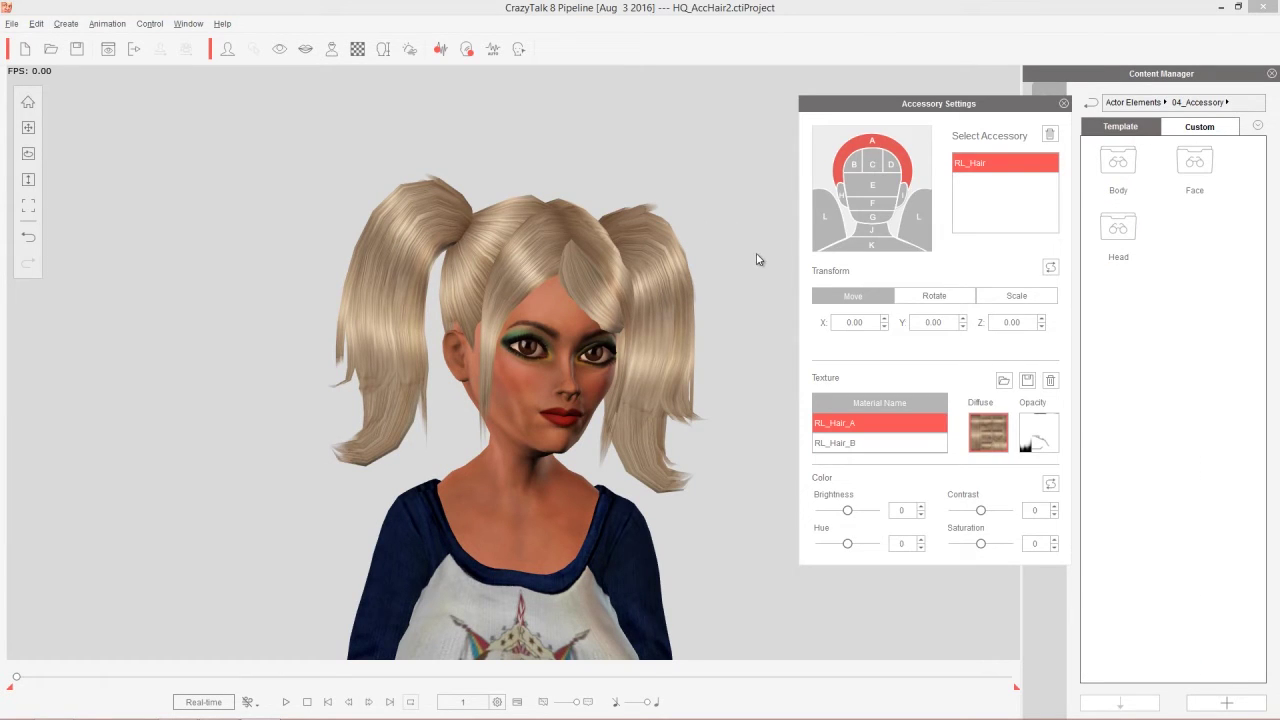
click(872, 440)
click(874, 424)
click(874, 443)
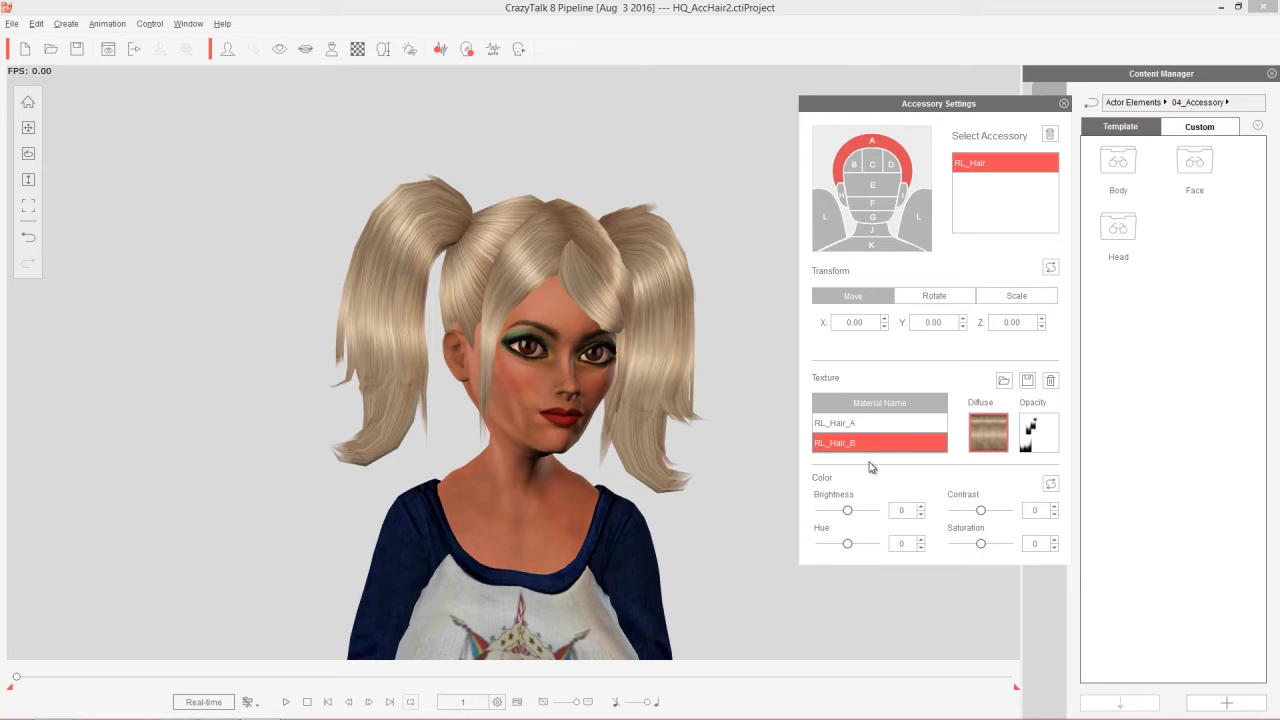
drag(848, 511, 841, 511)
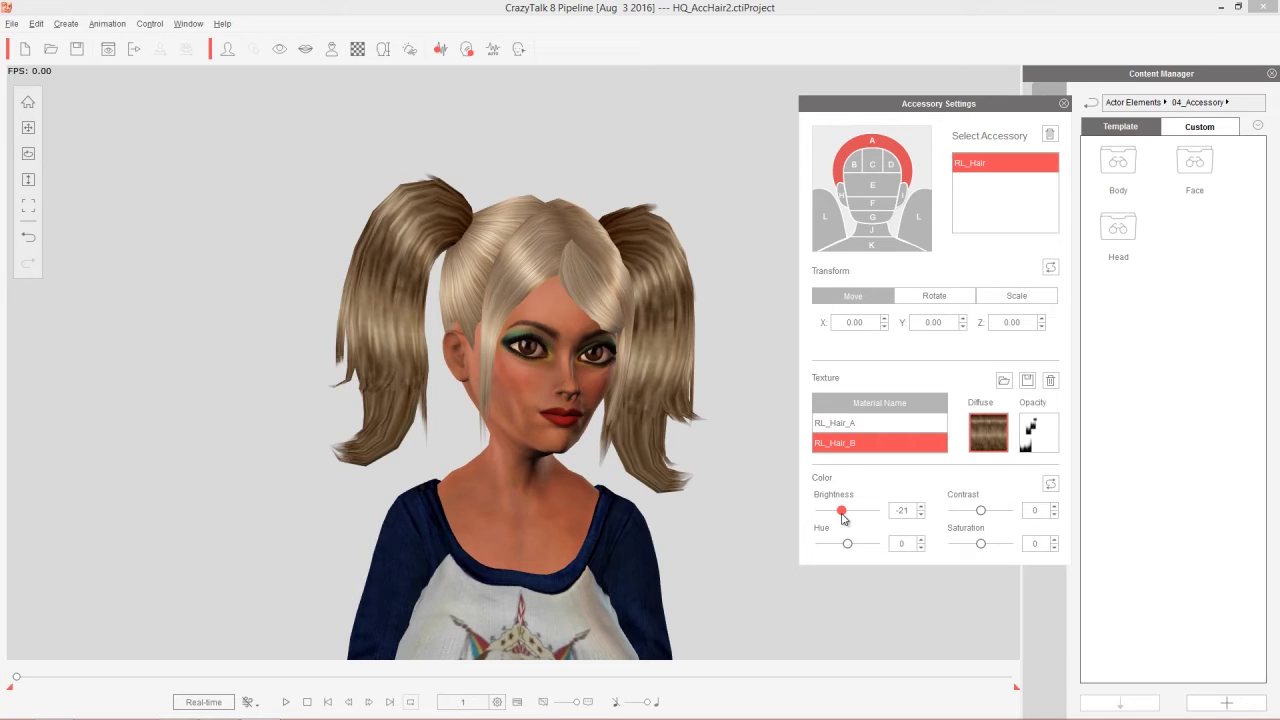
drag(841, 511, 847, 511)
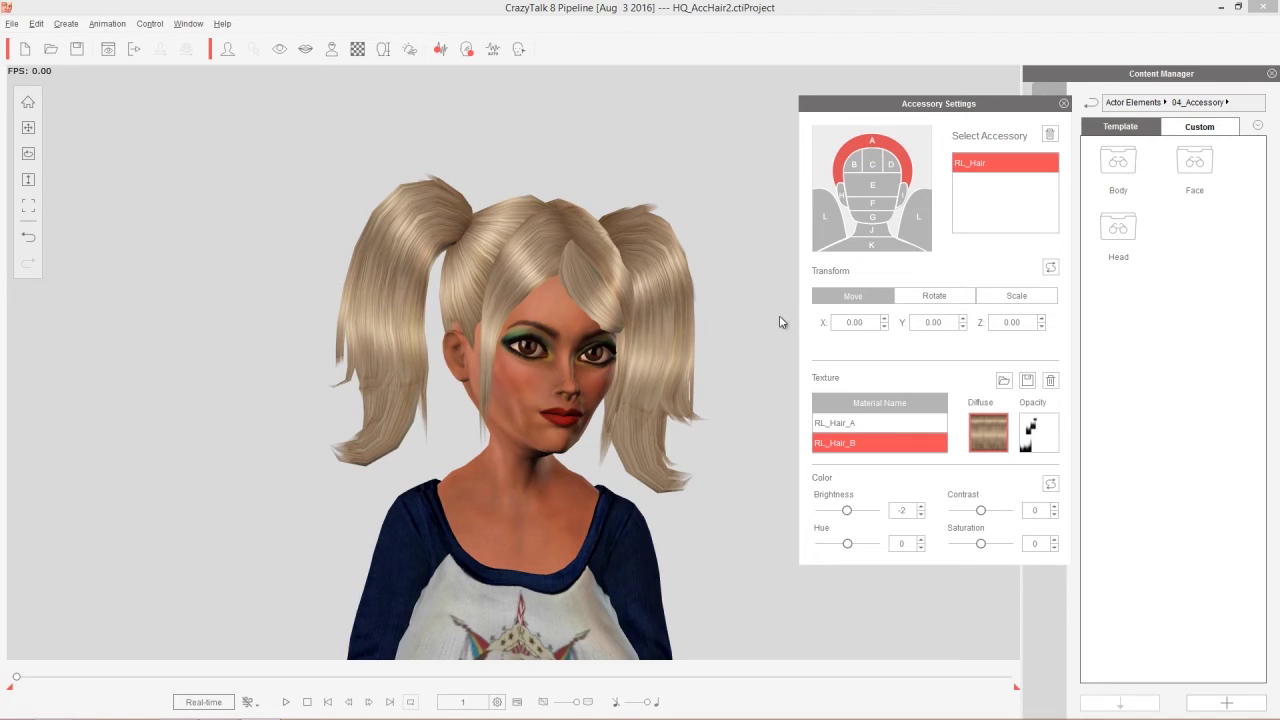
- Raise RL_Hair_A brightness to 2, then delete the RL_Hair accessory
click(857, 424)
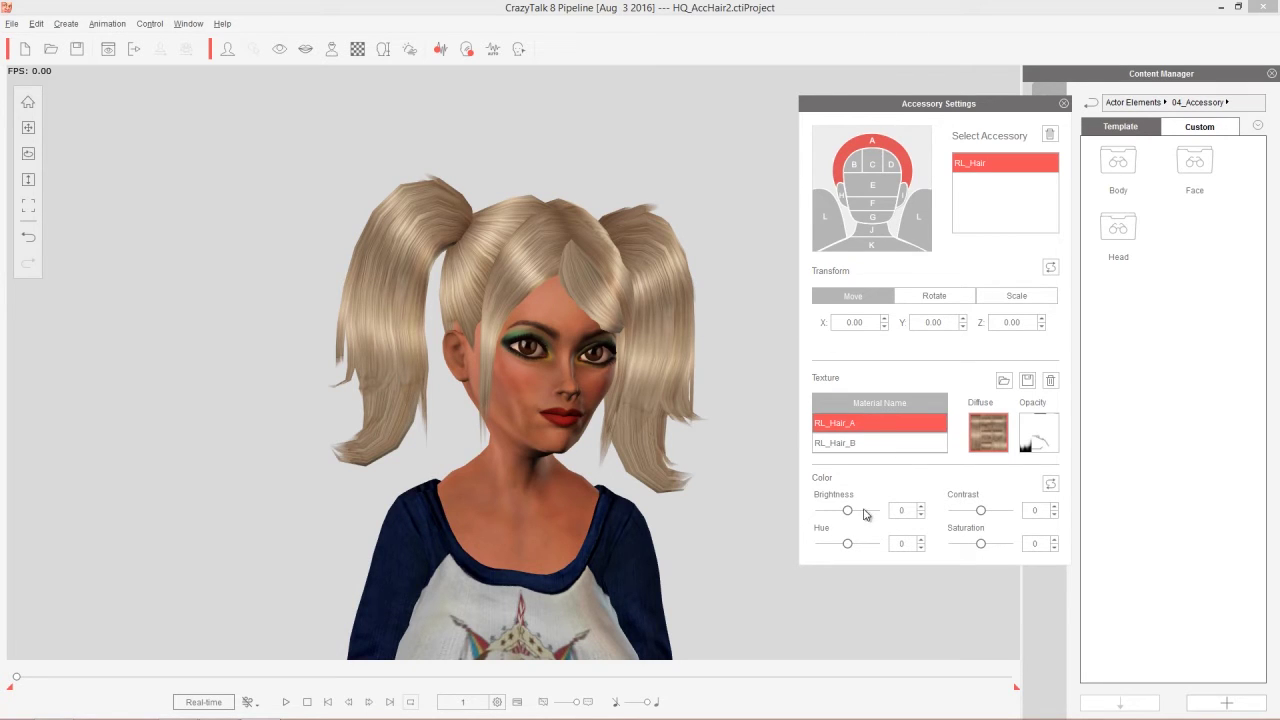
drag(847, 510, 848, 511)
click(1049, 134)
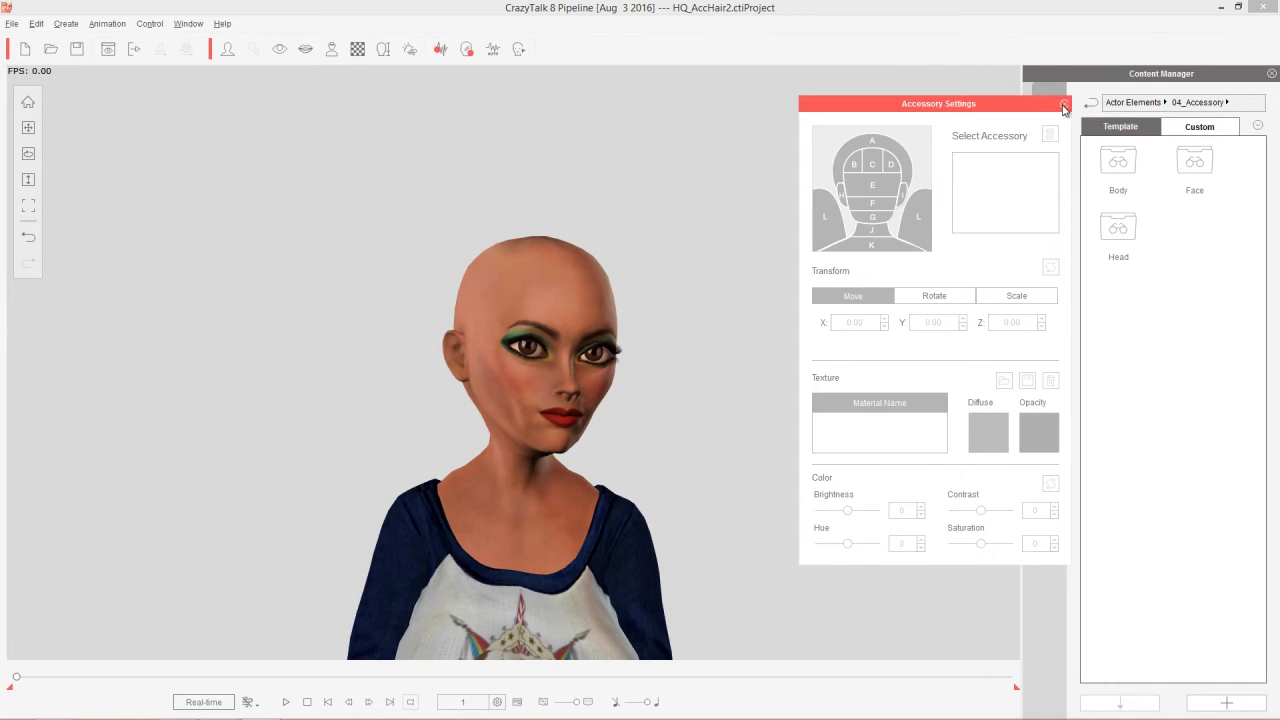
- Close Accessory Settings and send iClone's Female Hair to the CrazyTalk character
click(1063, 103)
key(alt+Tab)
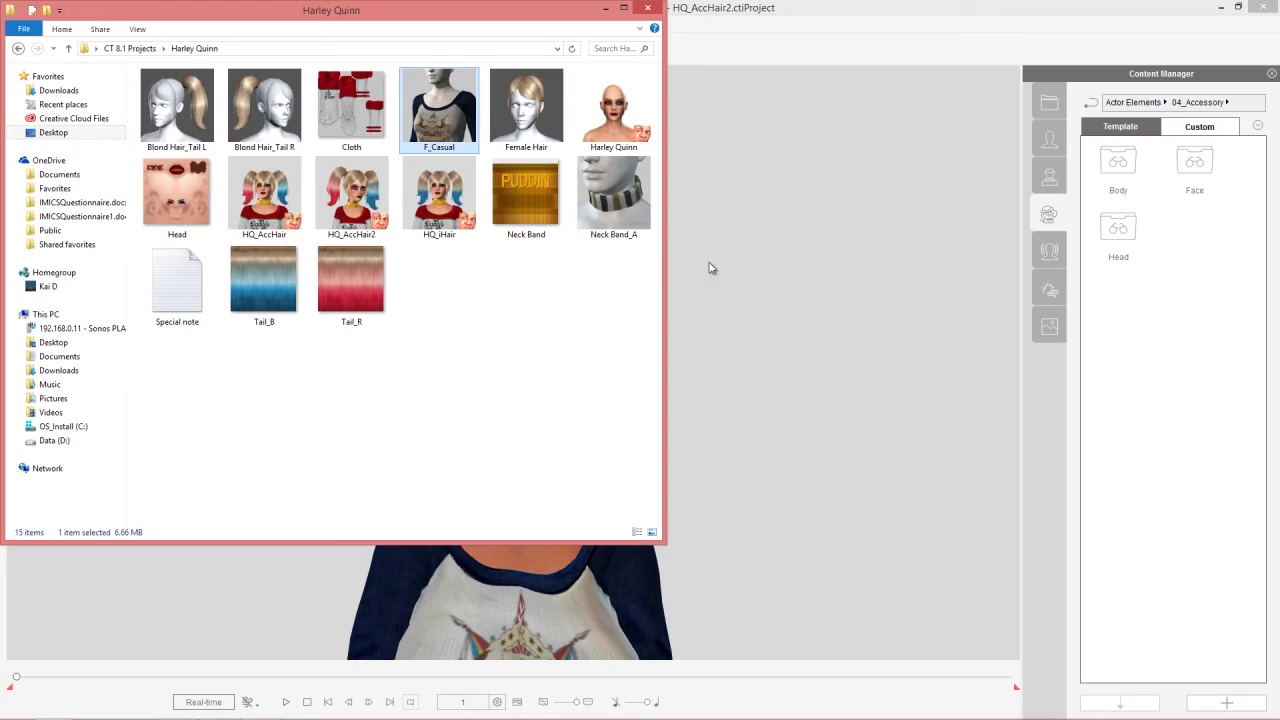
key(alt+Tab)
key(alt+Tab)
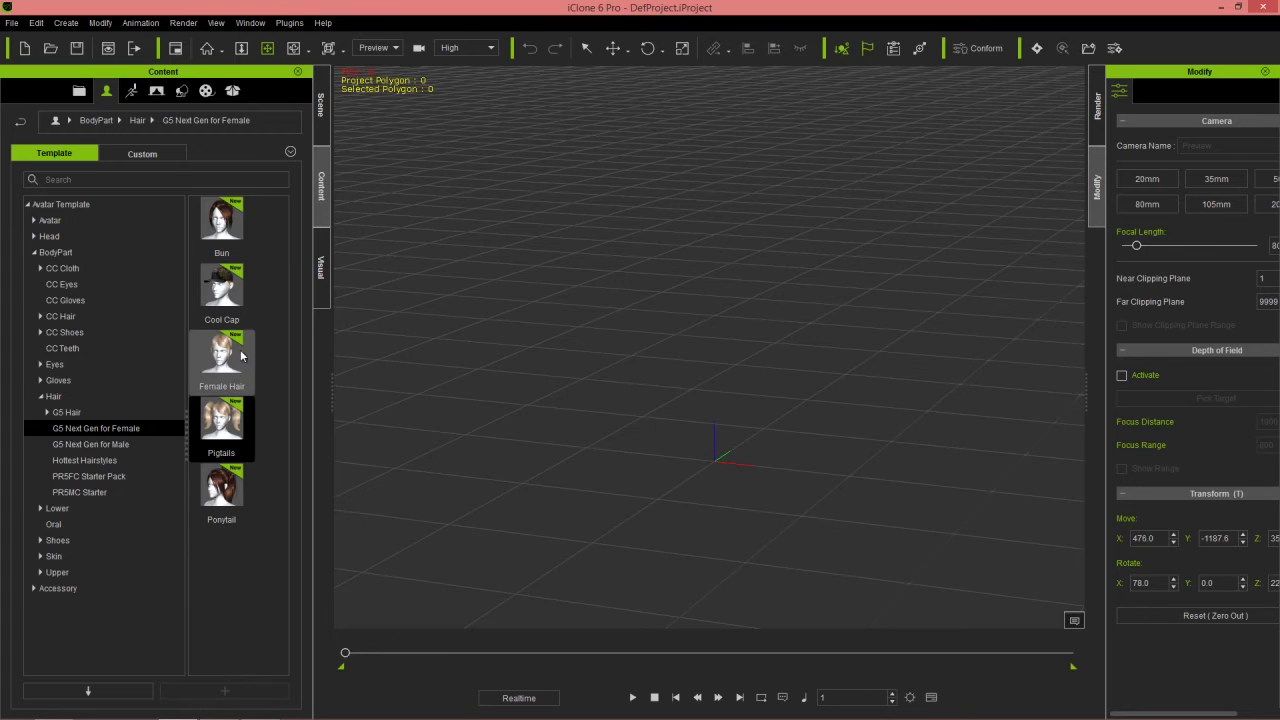
drag(227, 355, 536, 381)
key(alt+Tab)
key(Tab)
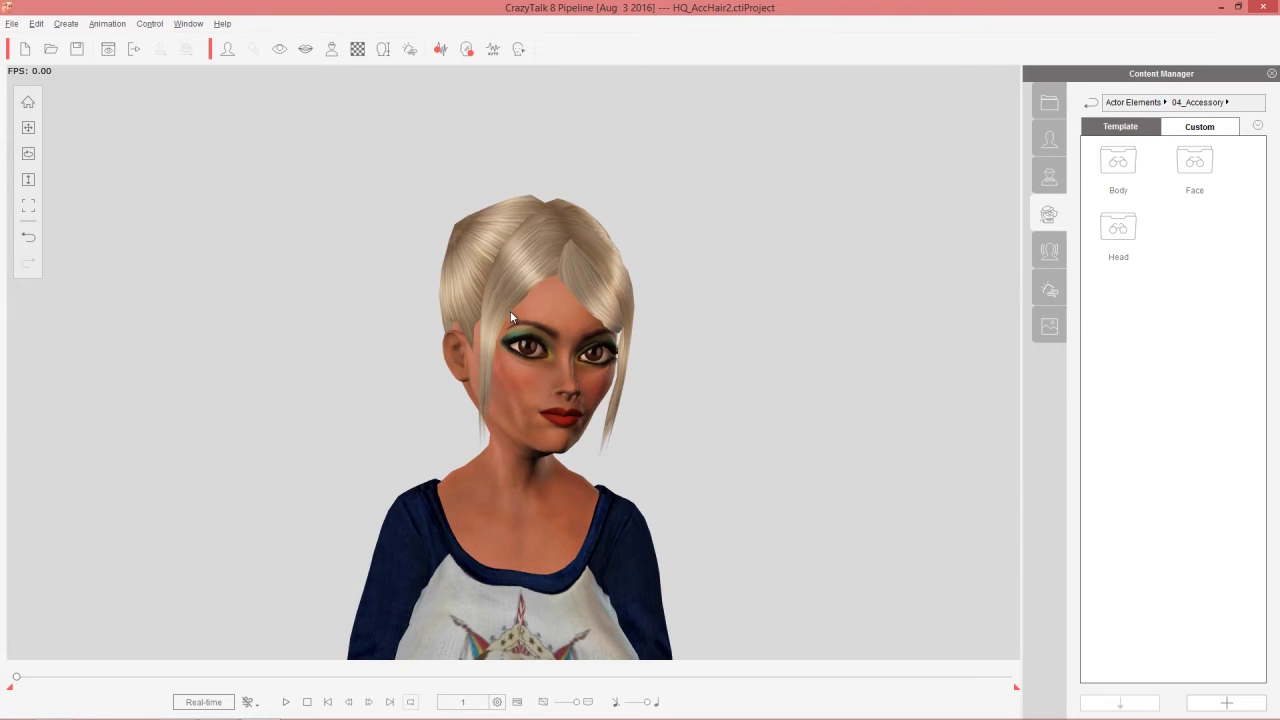
key(alt+Tab)
key(Tab)
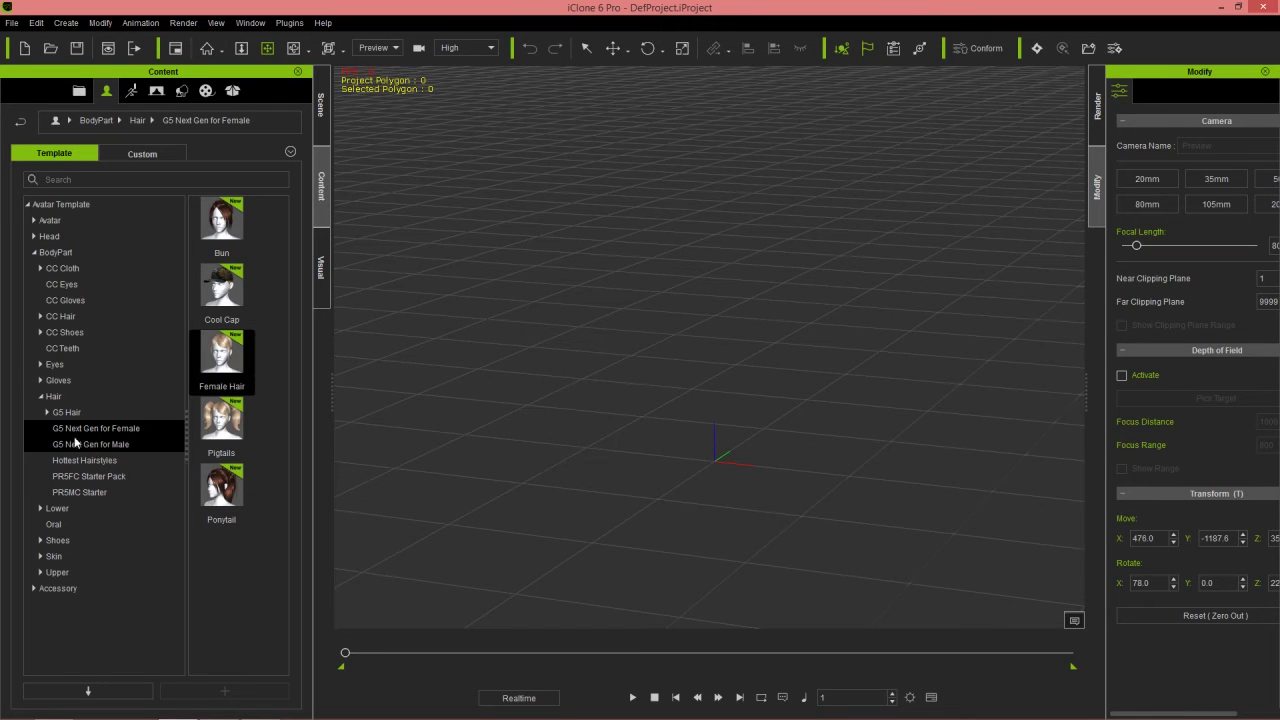
- Drag the Blond Hair_Tail L ponytail from Accessory > G5 Next Gen for Female into CrazyTalk
click(40, 396)
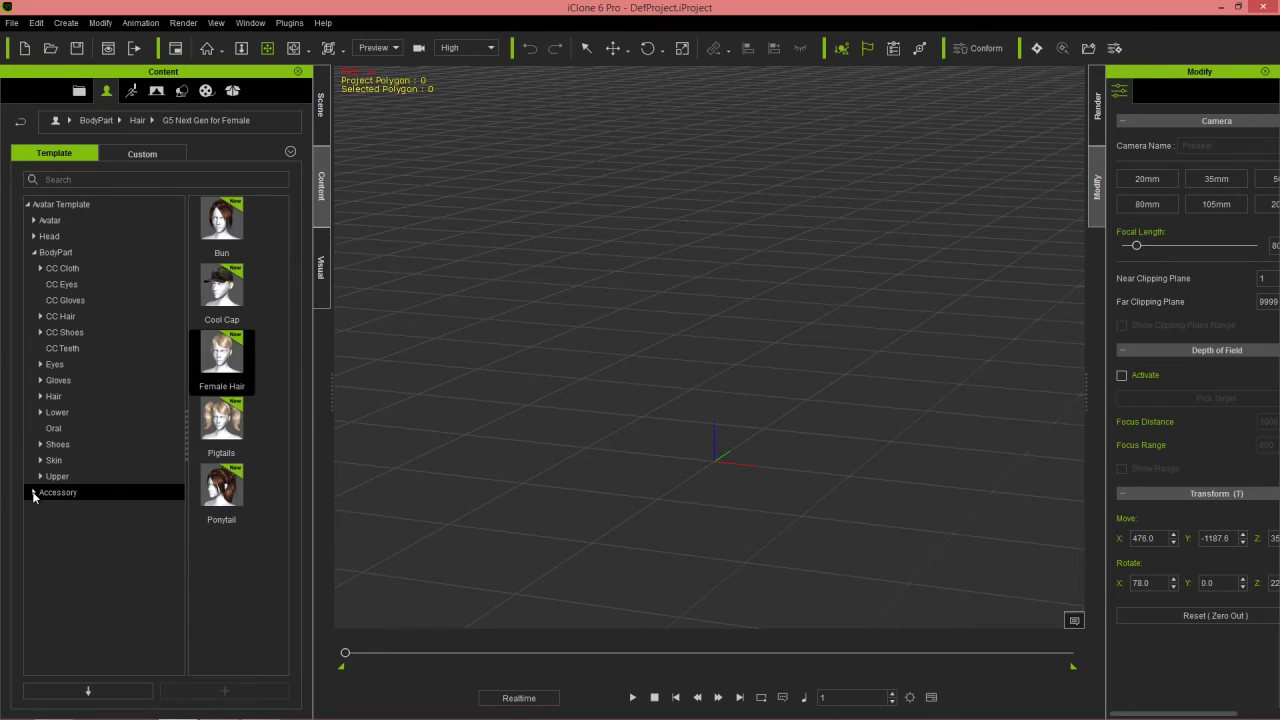
click(34, 493)
scroll(86, 470, down, 4)
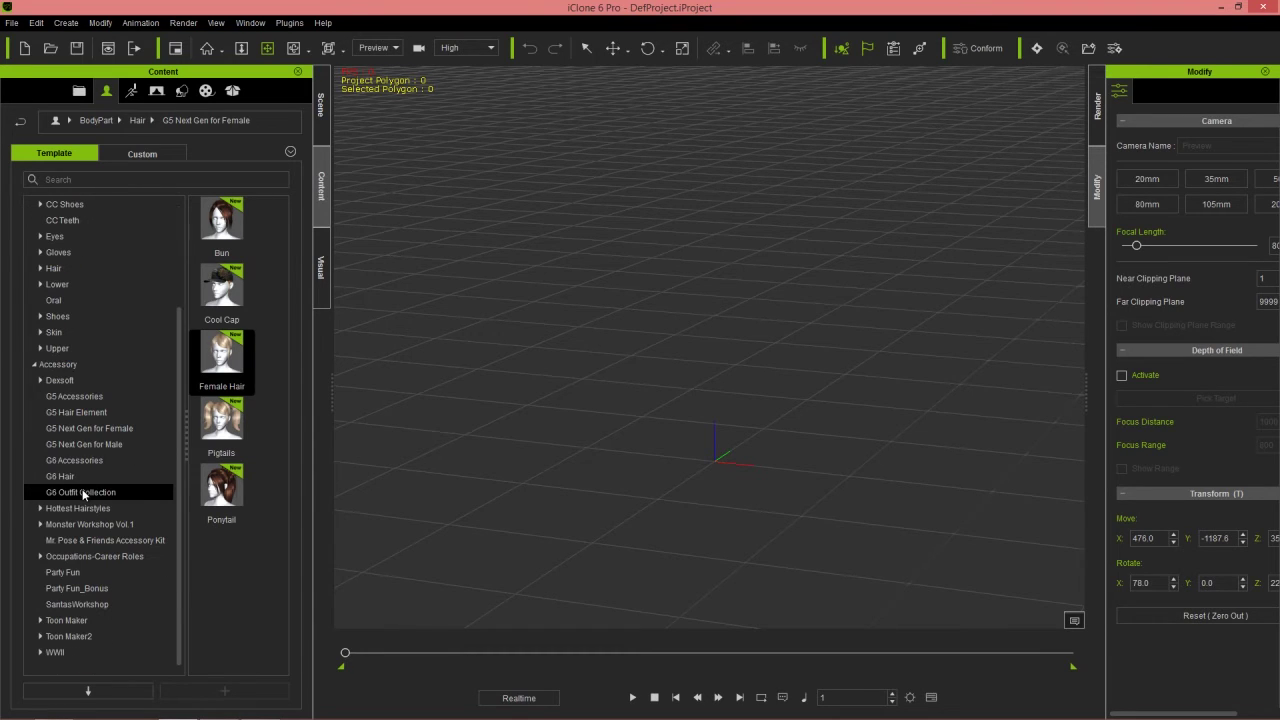
click(90, 428)
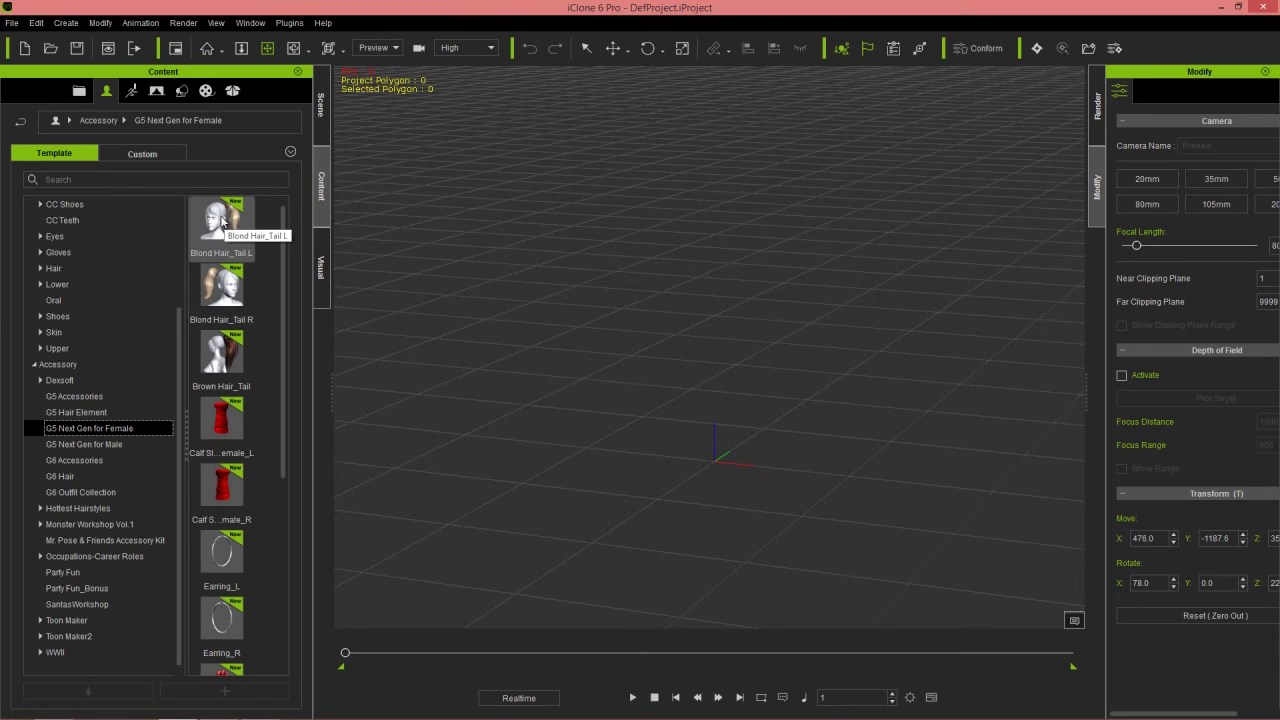
drag(219, 222, 558, 327)
key(alt+Tab)
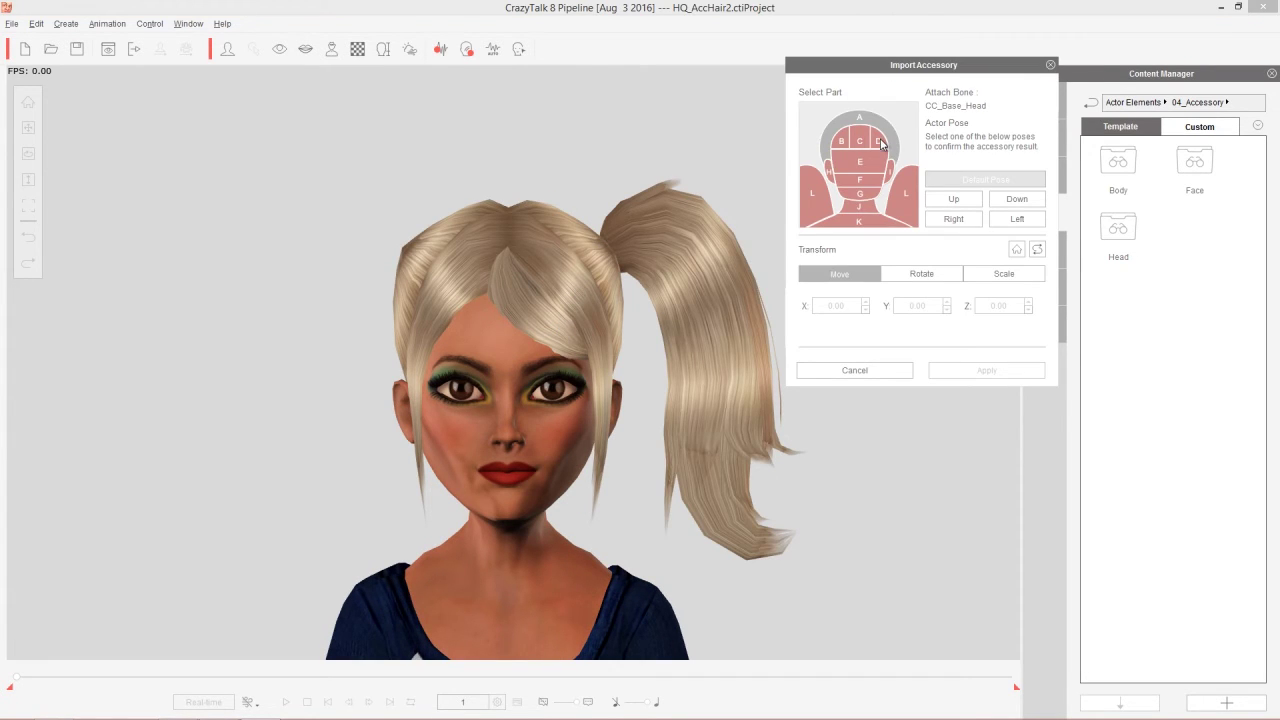
- Attach Blond Hair_Tail L at head region D and Blond Hair_Tail R at region B
click(879, 142)
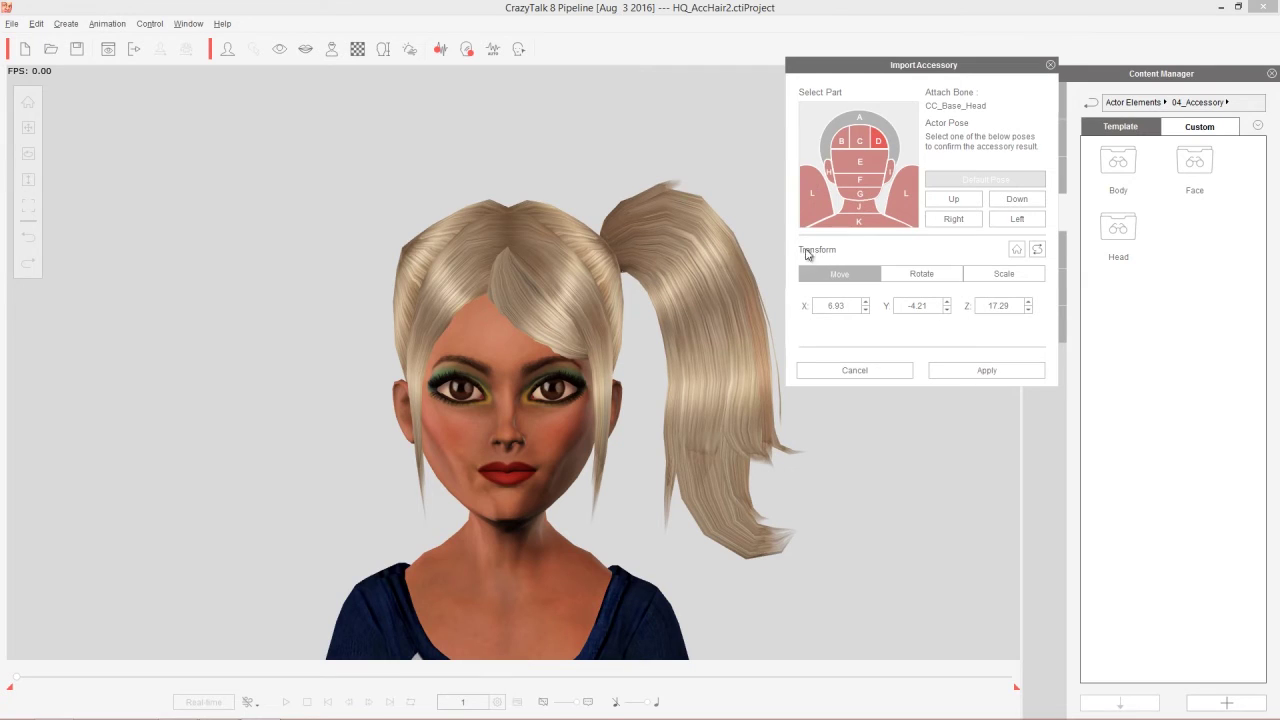
click(1015, 372)
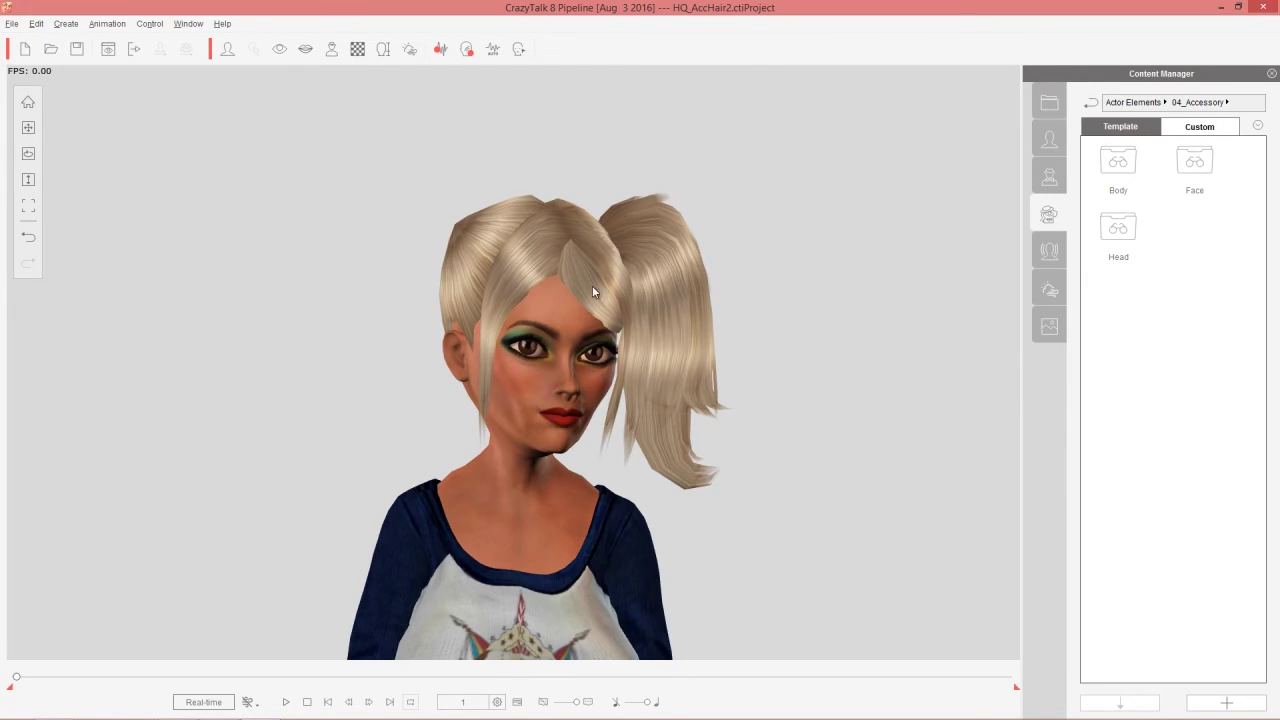
key(alt+Tab)
key(alt+Tab)
key(alt+Tab)
key(alt+Tab)
key(alt+Tab)
key(alt+Tab)
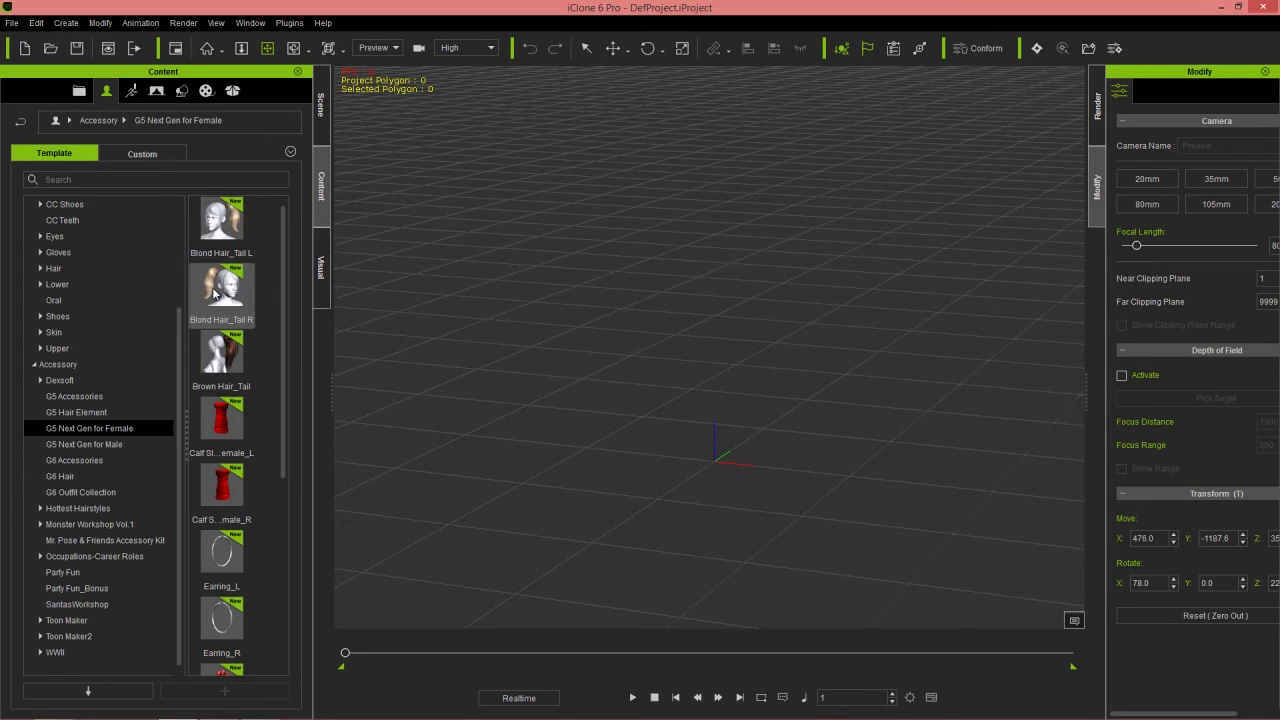
drag(221, 292, 533, 356)
key(alt+Tab)
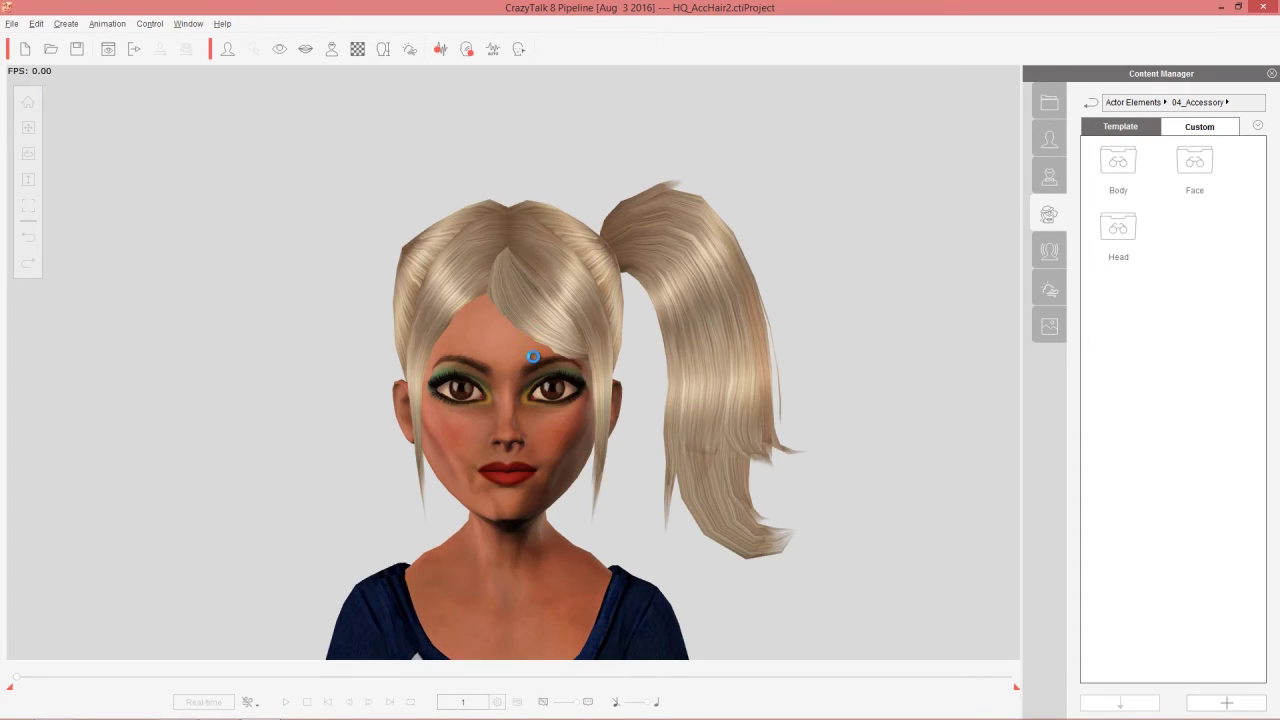
click(843, 145)
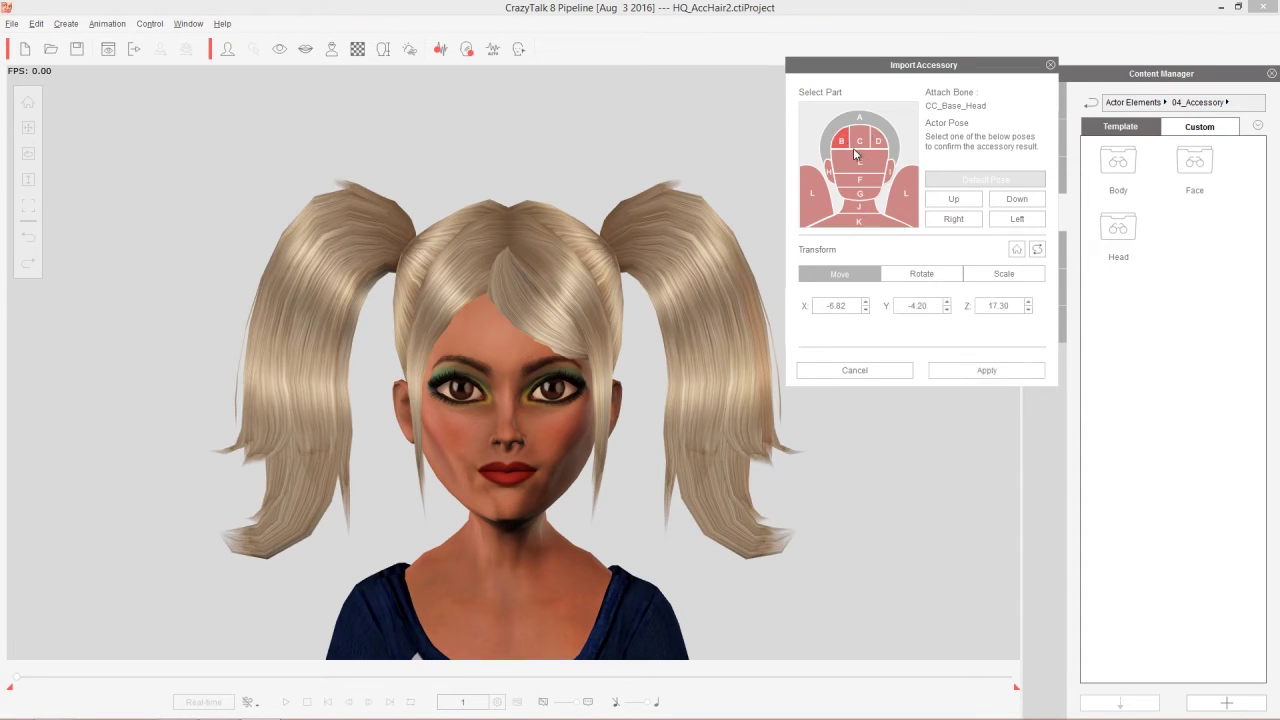
click(1016, 372)
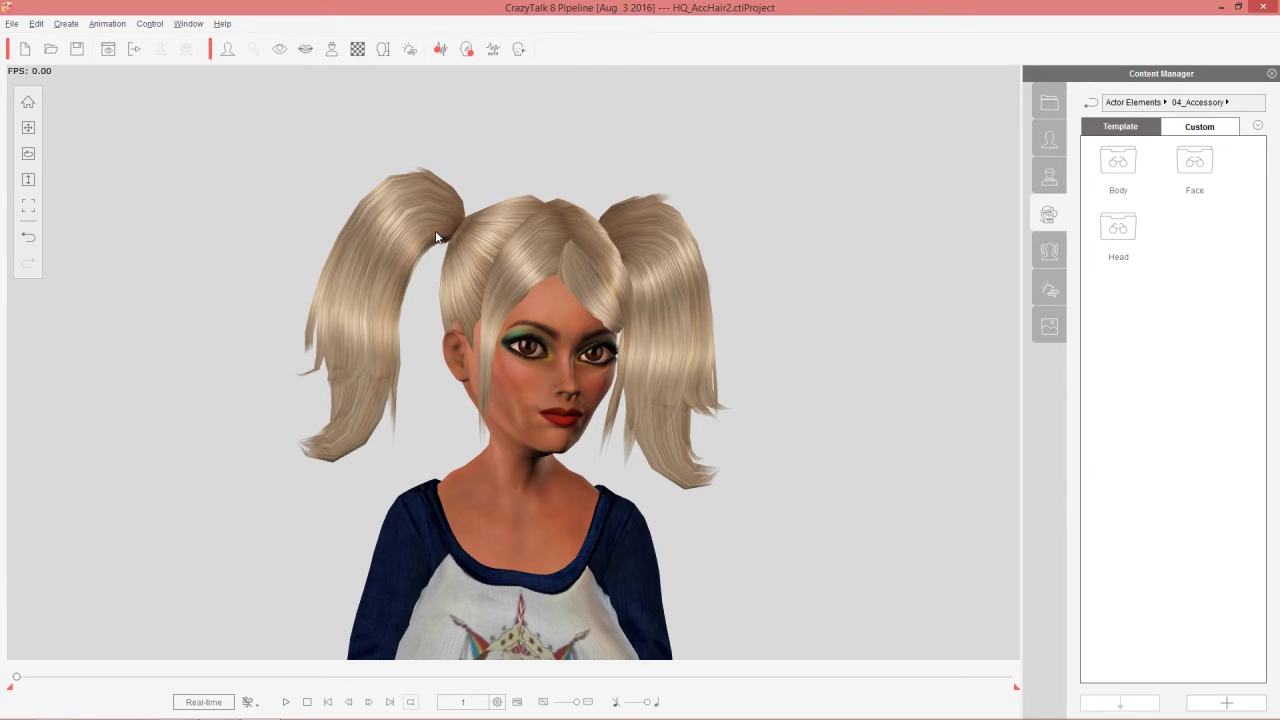
- Preview the animation with both ponytails, then stop and rewind to frame 1
click(287, 702)
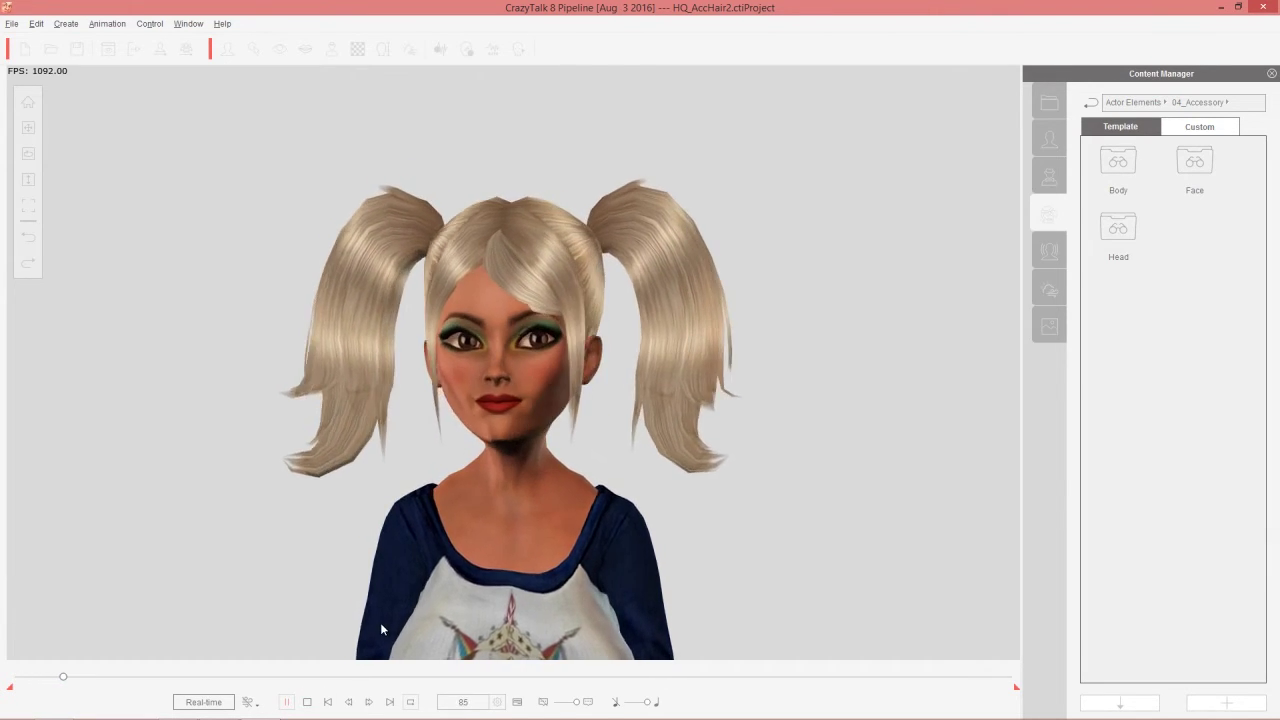
click(313, 703)
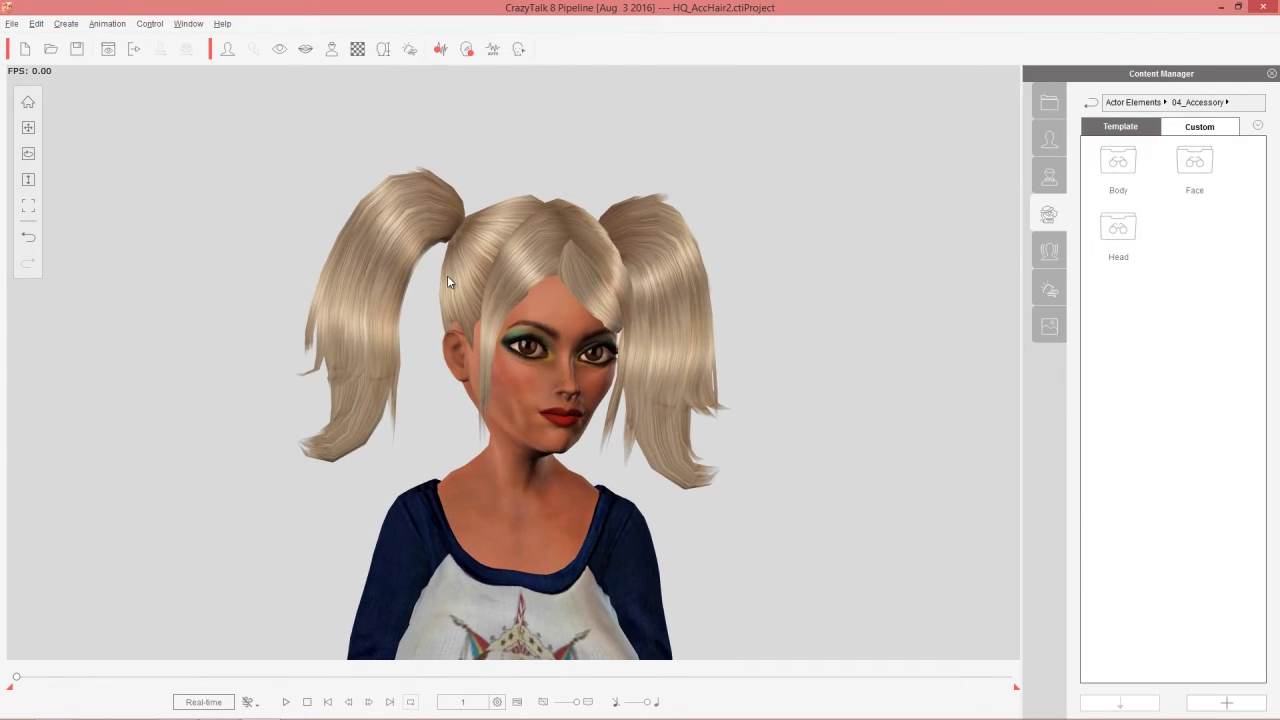
click(65, 23)
- Save Blond Hair_Tail L's diffuse texture to the Desktop as pigtail.jpg and show the desktop
click(116, 114)
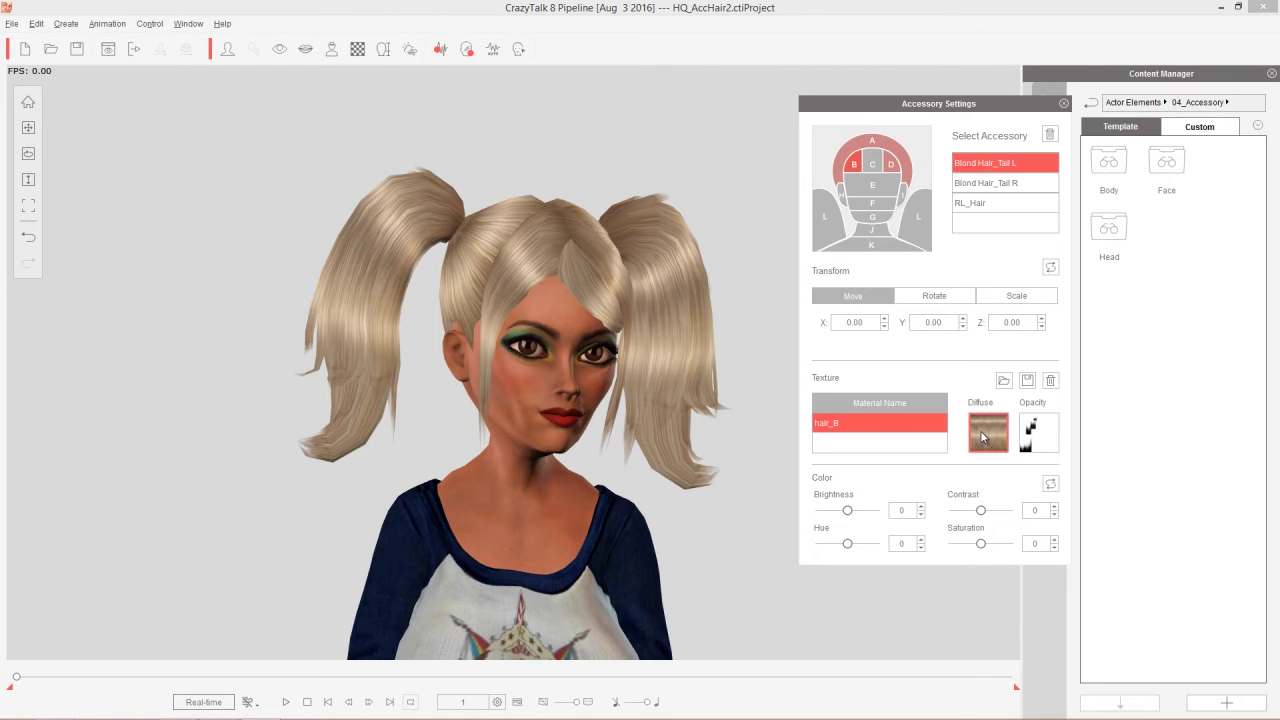
click(888, 167)
click(857, 169)
click(1029, 381)
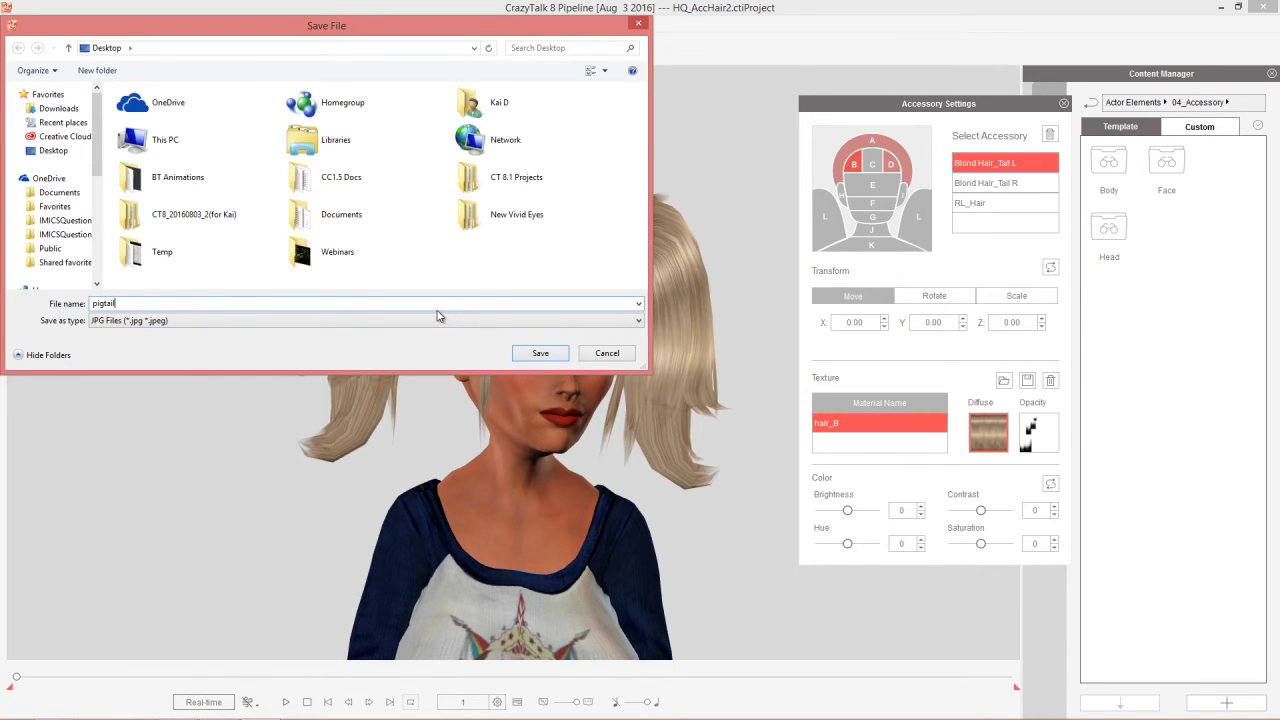
key(Return)
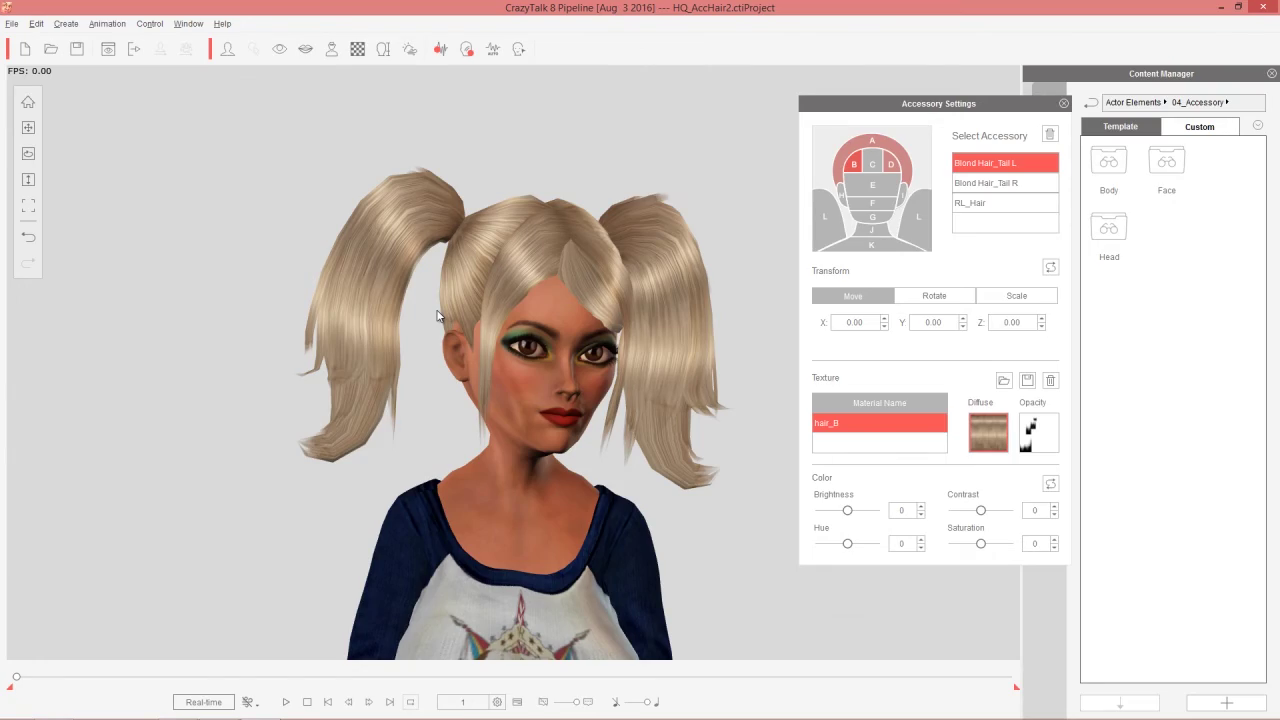
key(super+d)
- Try opening pigtail with Photoshop CC 2015, then close the iClone 6 Pro window
right_click(83, 357)
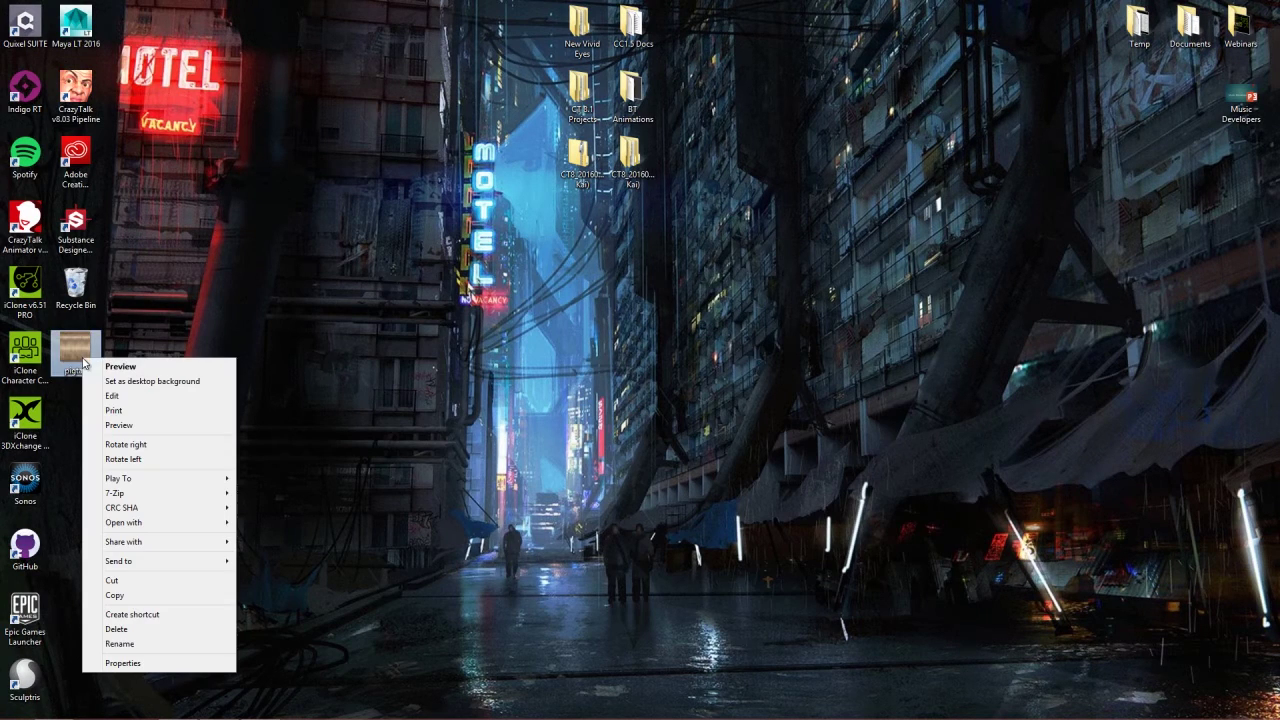
mouse_move(166, 522)
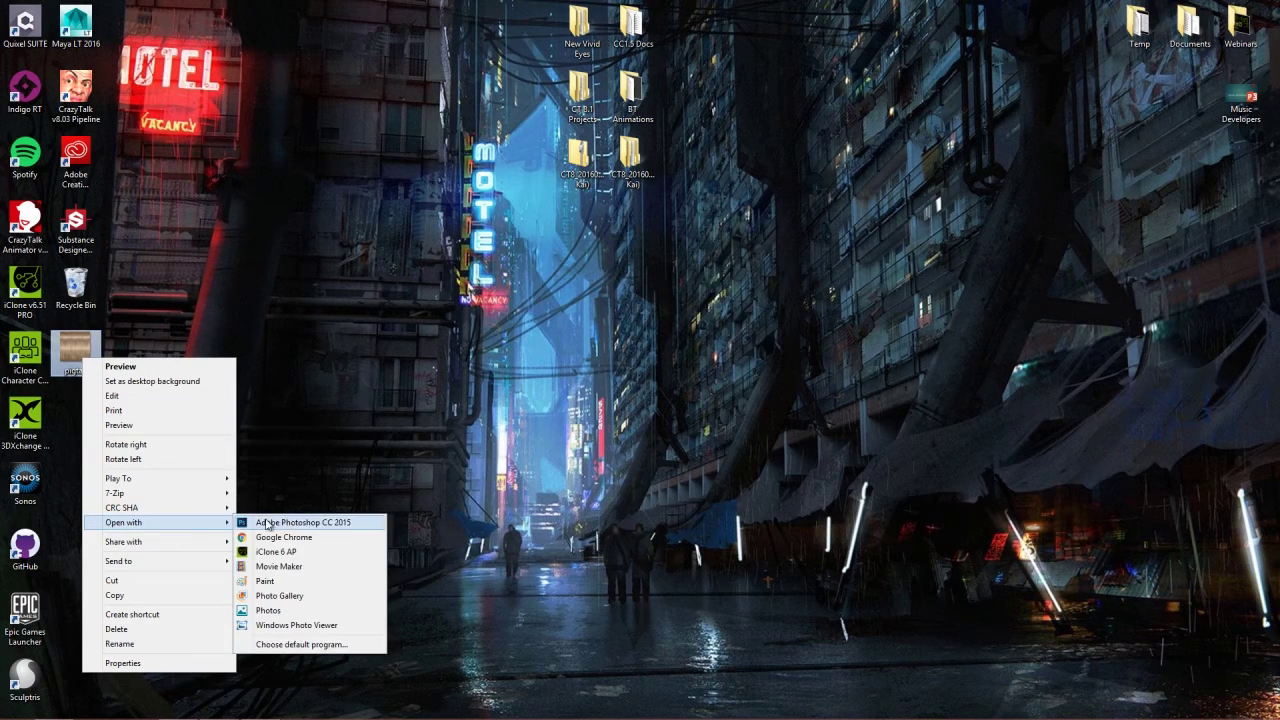
click(297, 519)
key(alt+Tab)
key(alt+Tab)
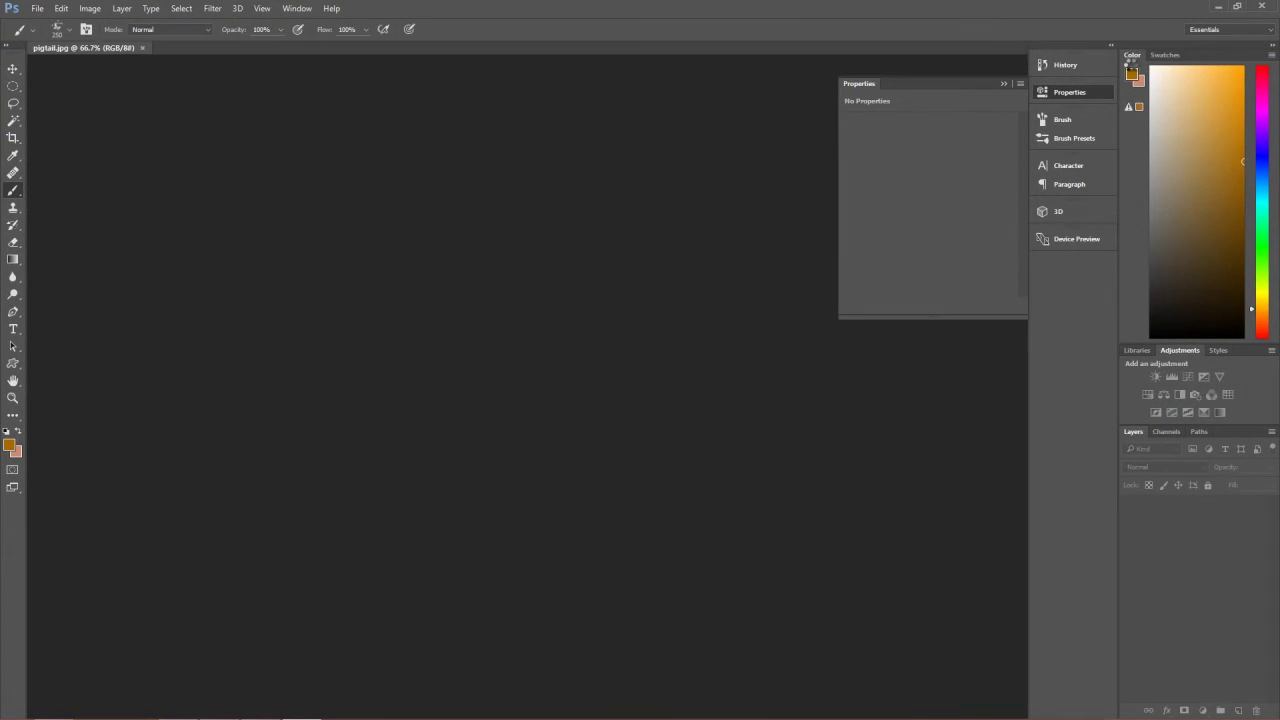
key(alt+Tab)
key(alt+Tab)
key(alt+Tab)
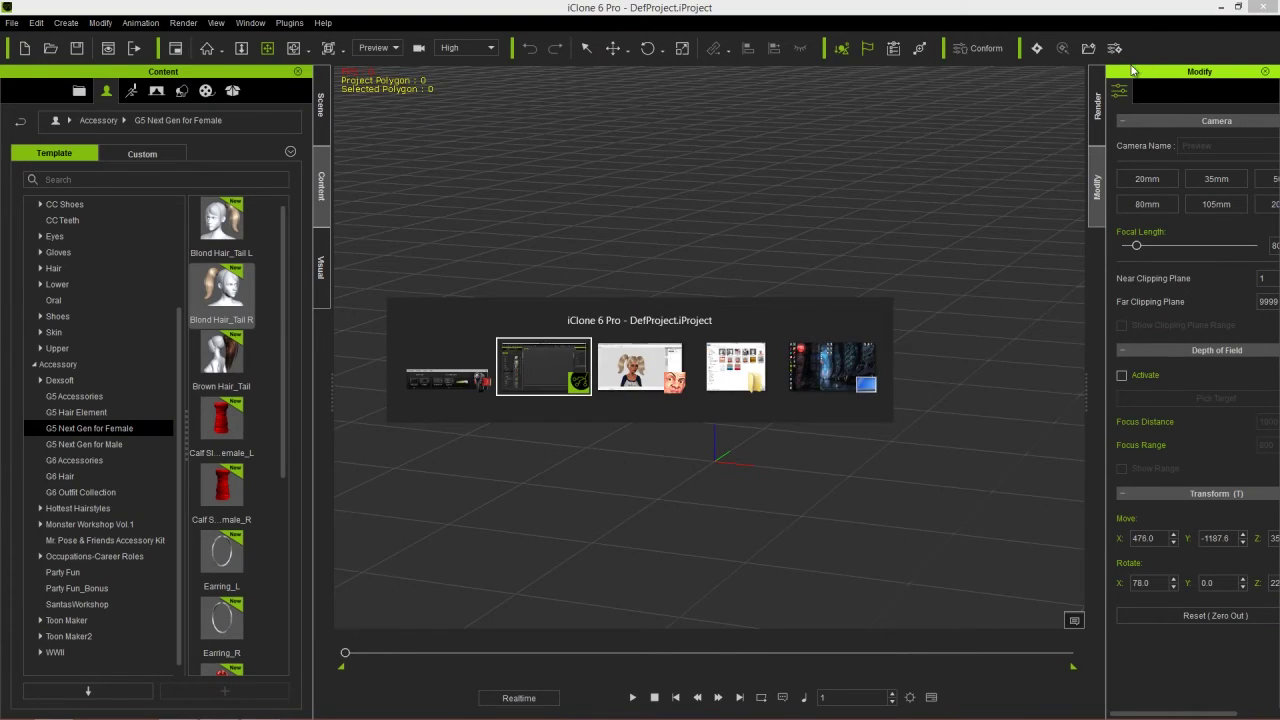
click(1262, 8)
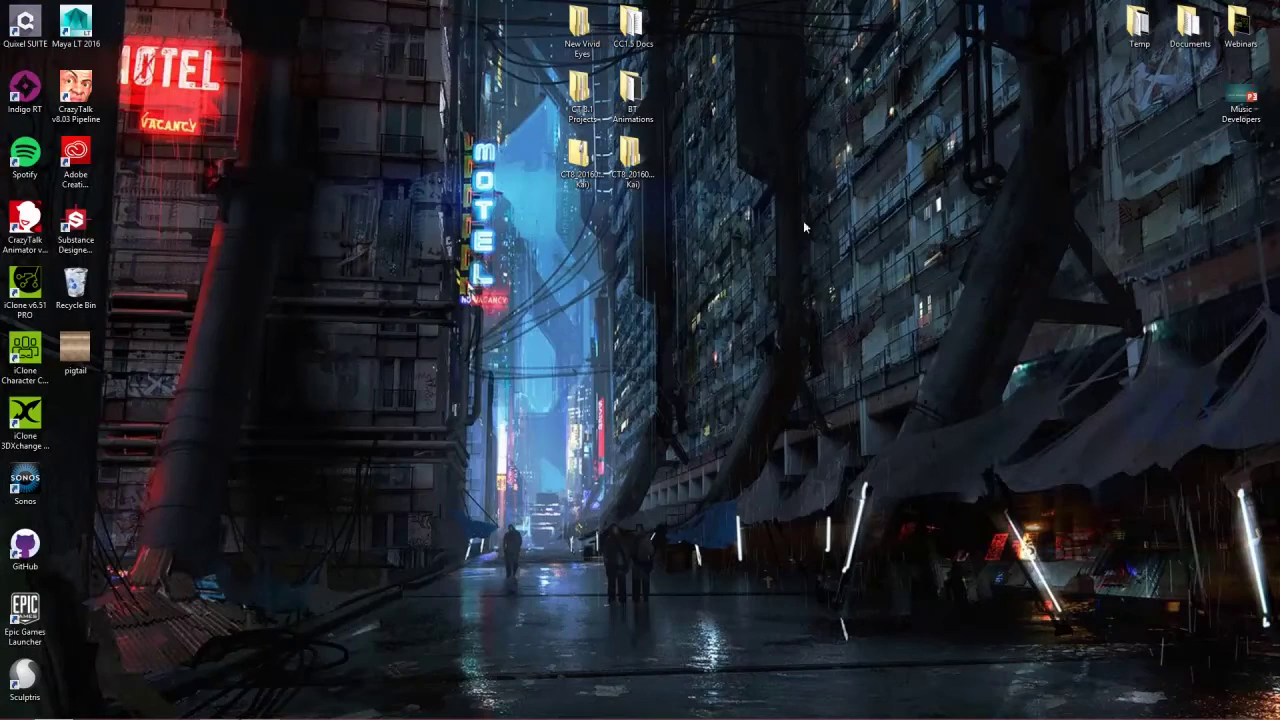
- Open the pigtail image from the desktop in Adobe Photoshop CC 2015
key(alt+Tab)
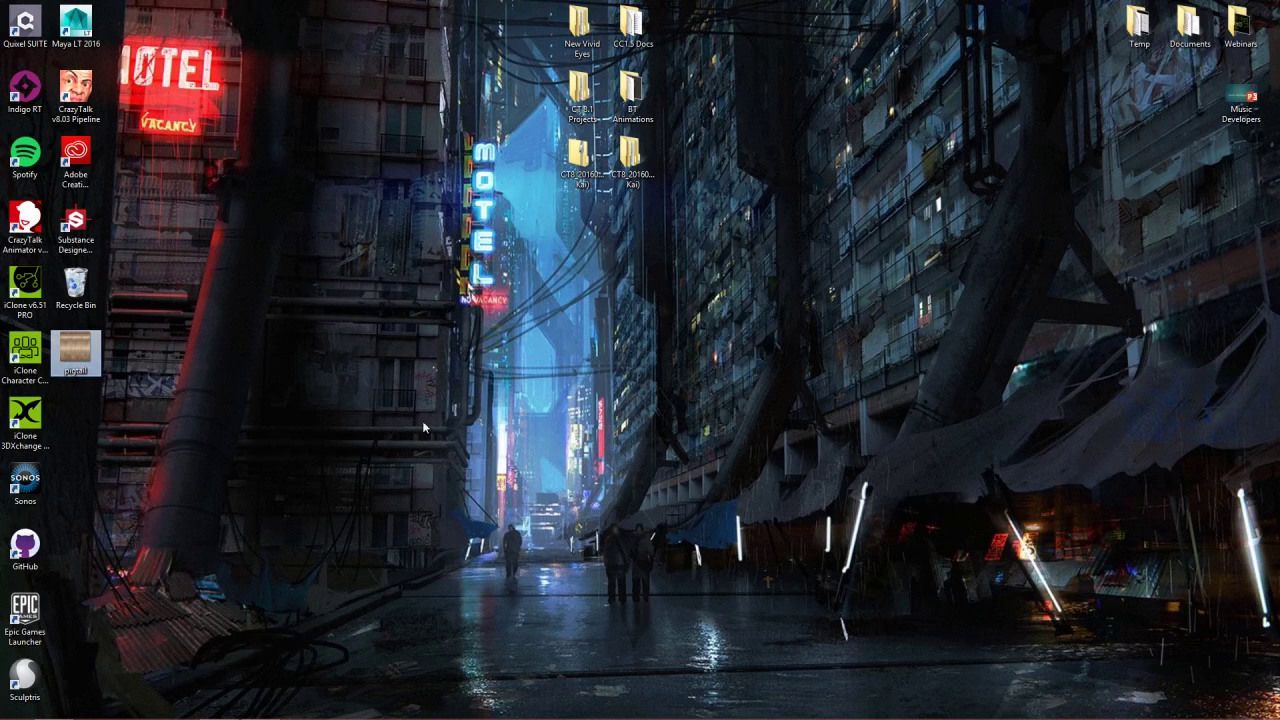
right_click(80, 366)
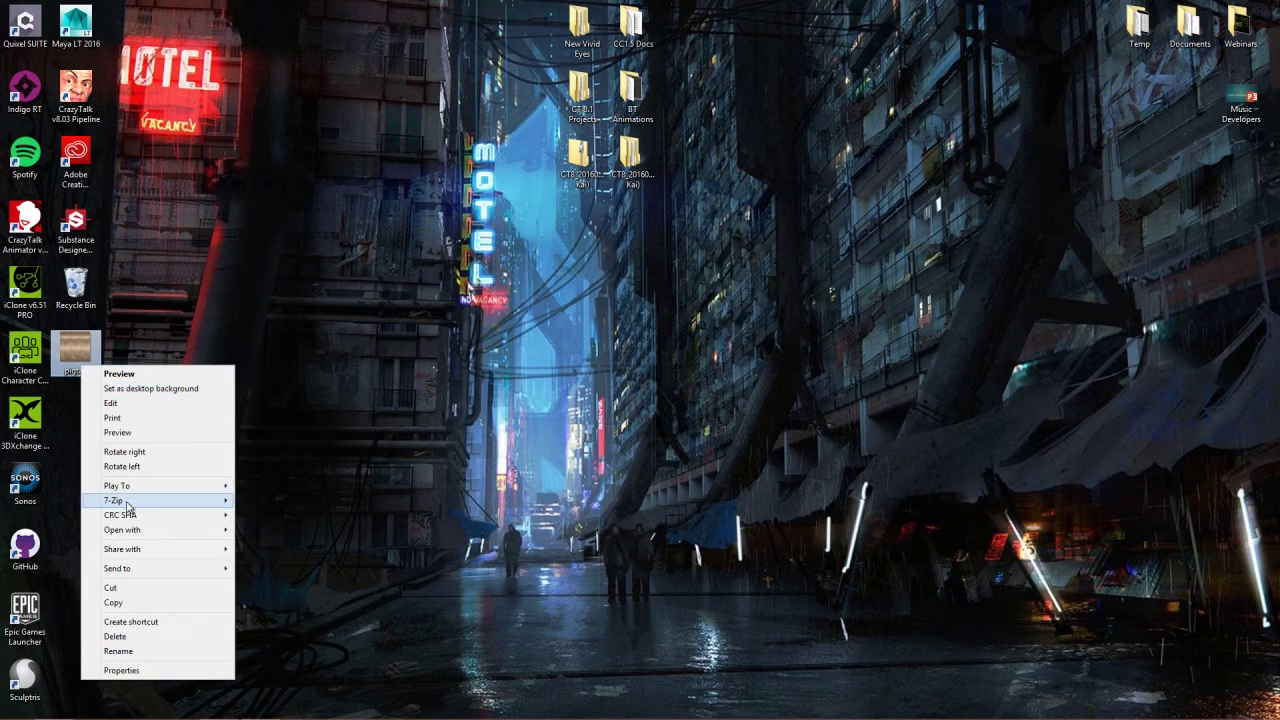
mouse_move(148, 531)
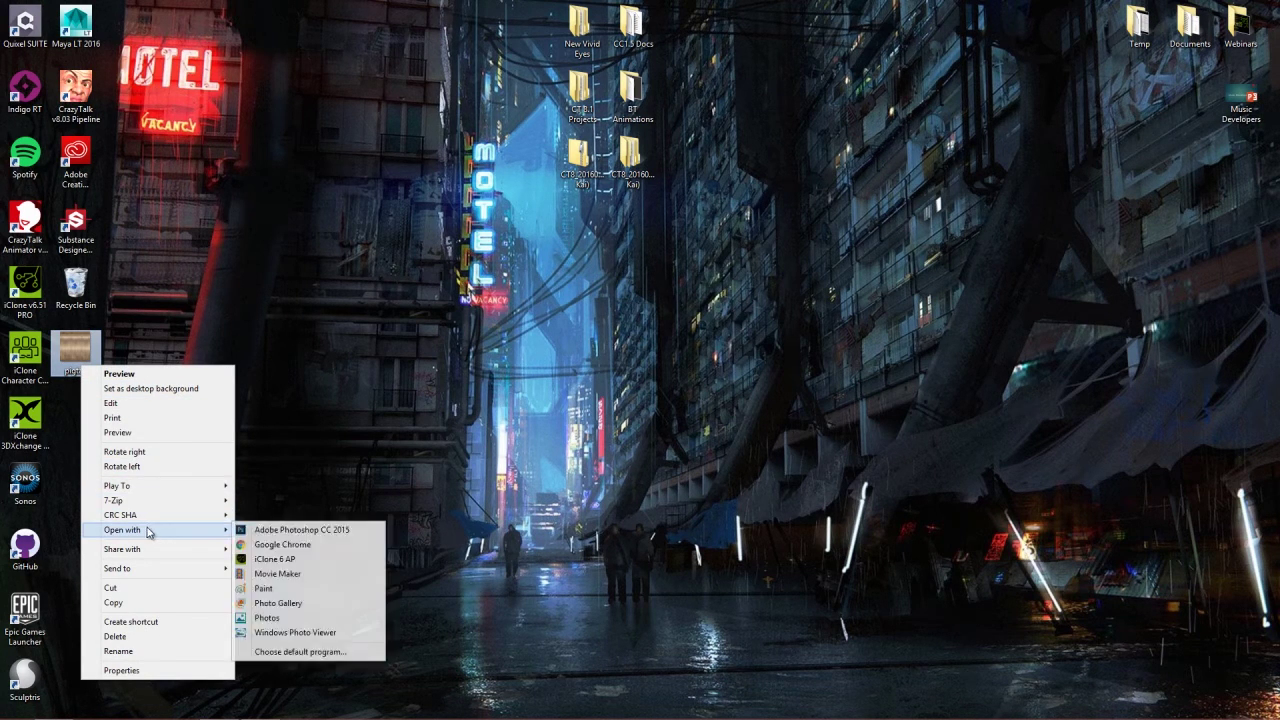
click(284, 529)
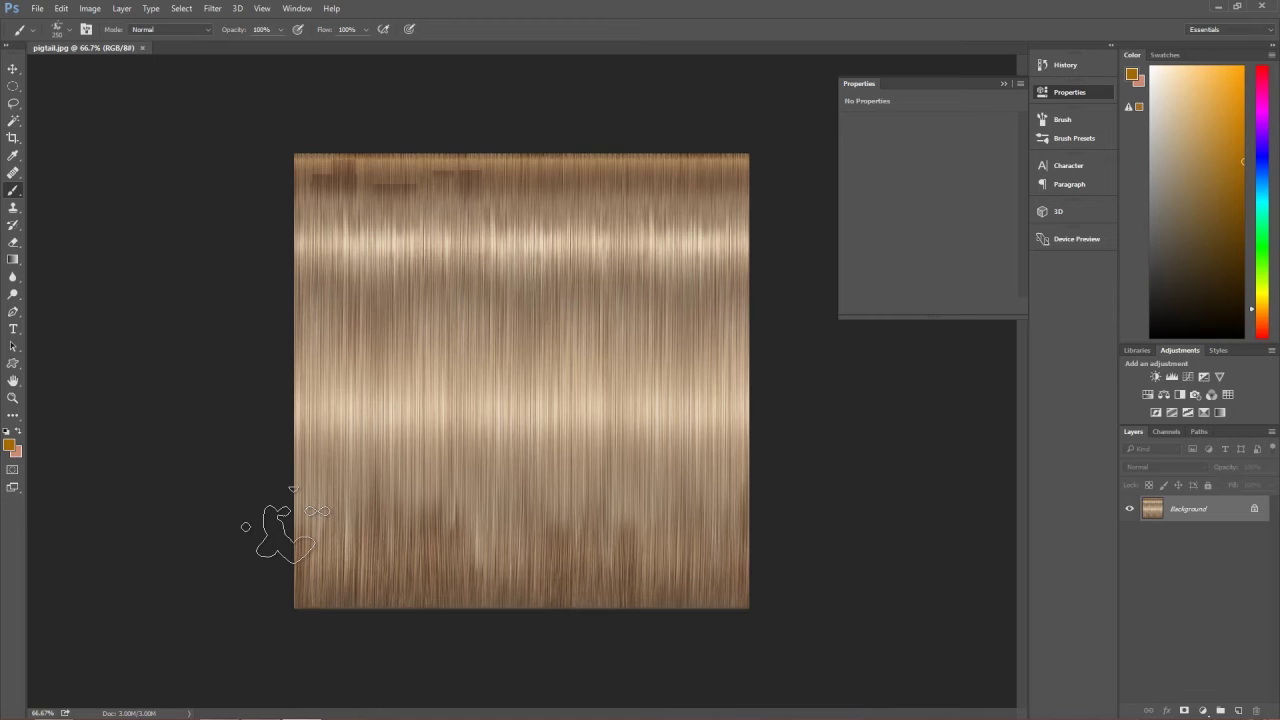
- Paint translucent bright green (#12ff00) streaks over the lower hair at 29% brush opacity
click(8, 447)
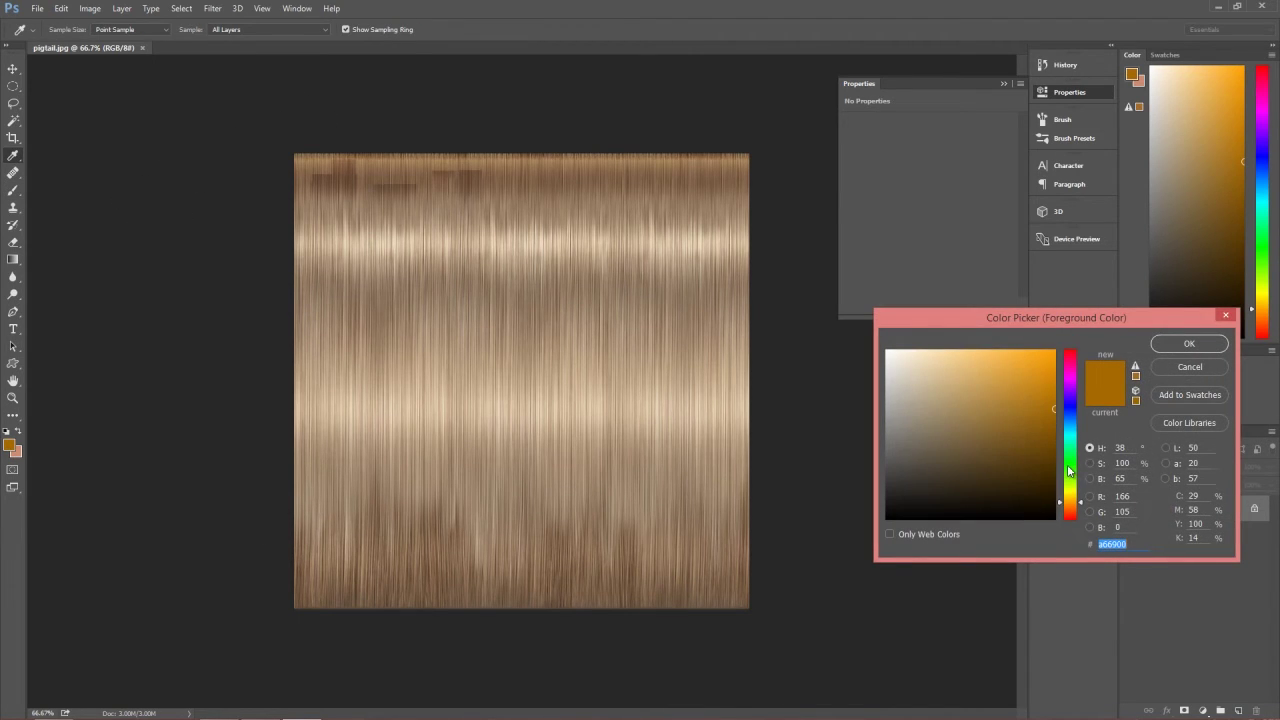
text(12ff00)
click(1186, 344)
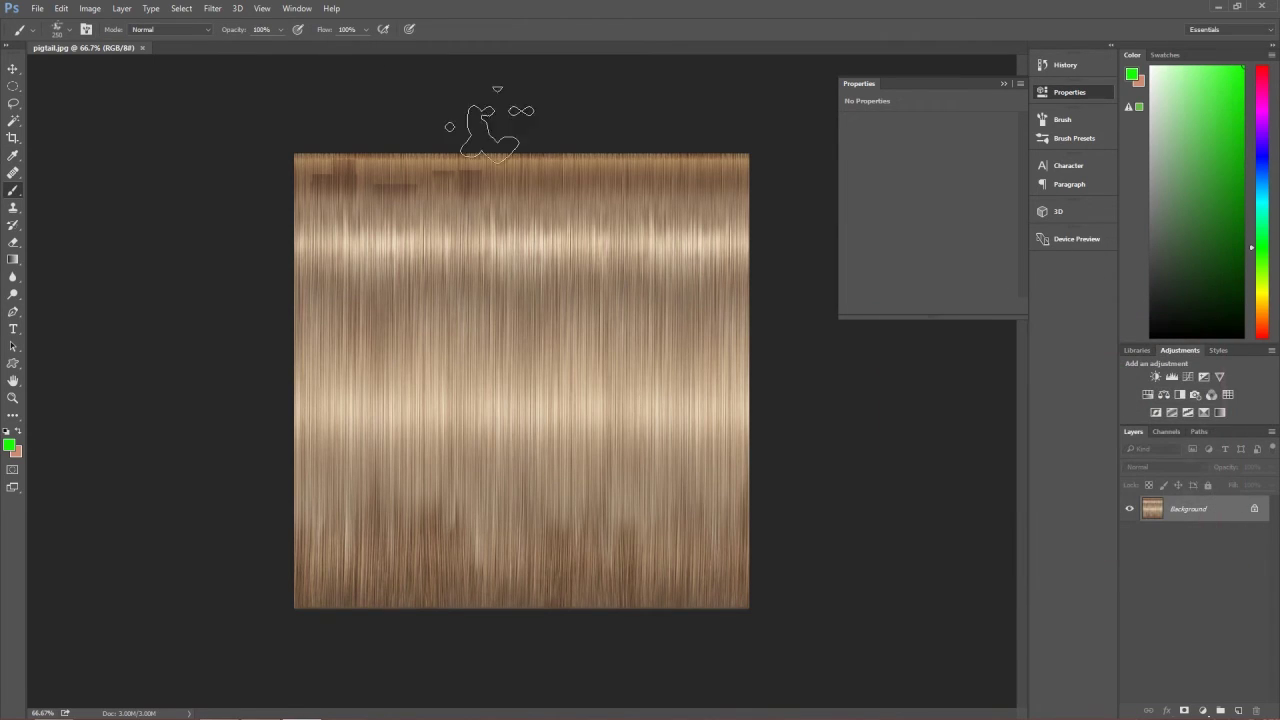
click(71, 30)
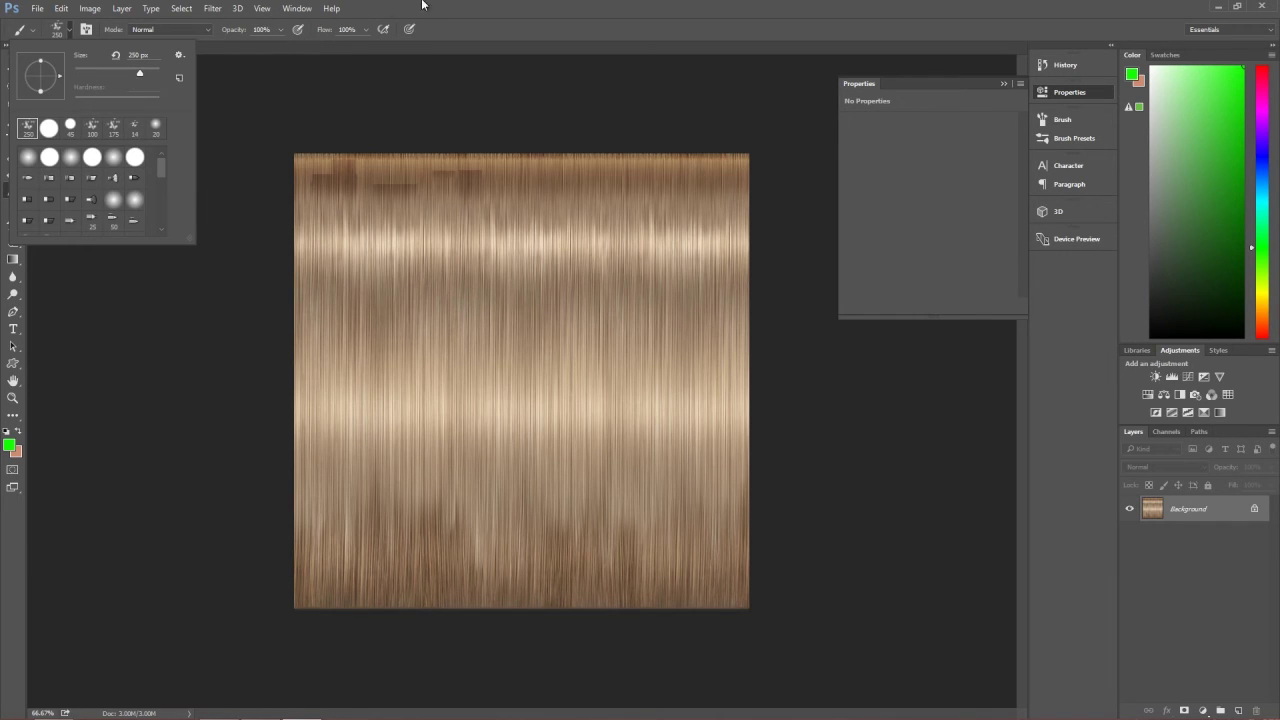
click(462, 6)
click(281, 30)
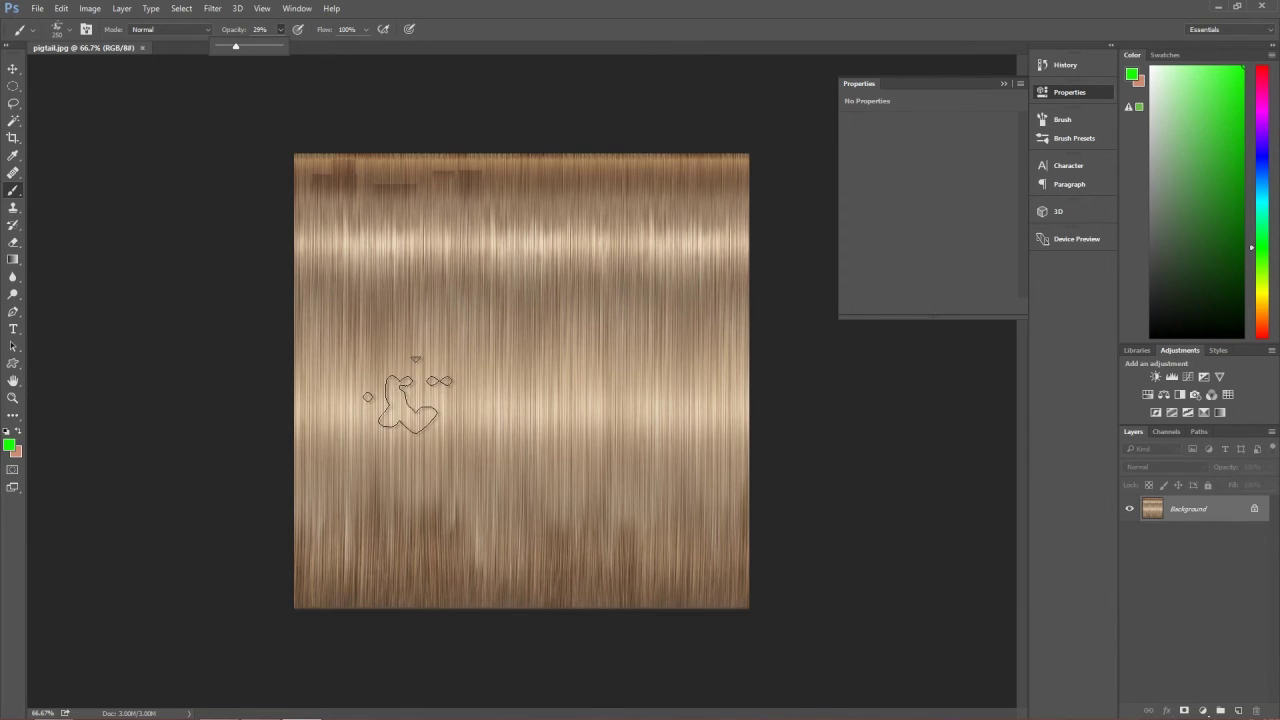
mouse_move(329, 400)
mouse_down()
mouse_move(327, 612)
mouse_move(352, 583)
mouse_move(394, 460)
mouse_move(394, 418)
mouse_move(408, 654)
mouse_move(489, 468)
mouse_move(520, 568)
mouse_move(549, 550)
mouse_move(651, 546)
mouse_move(648, 623)
mouse_move(728, 435)
mouse_move(737, 608)
mouse_up()
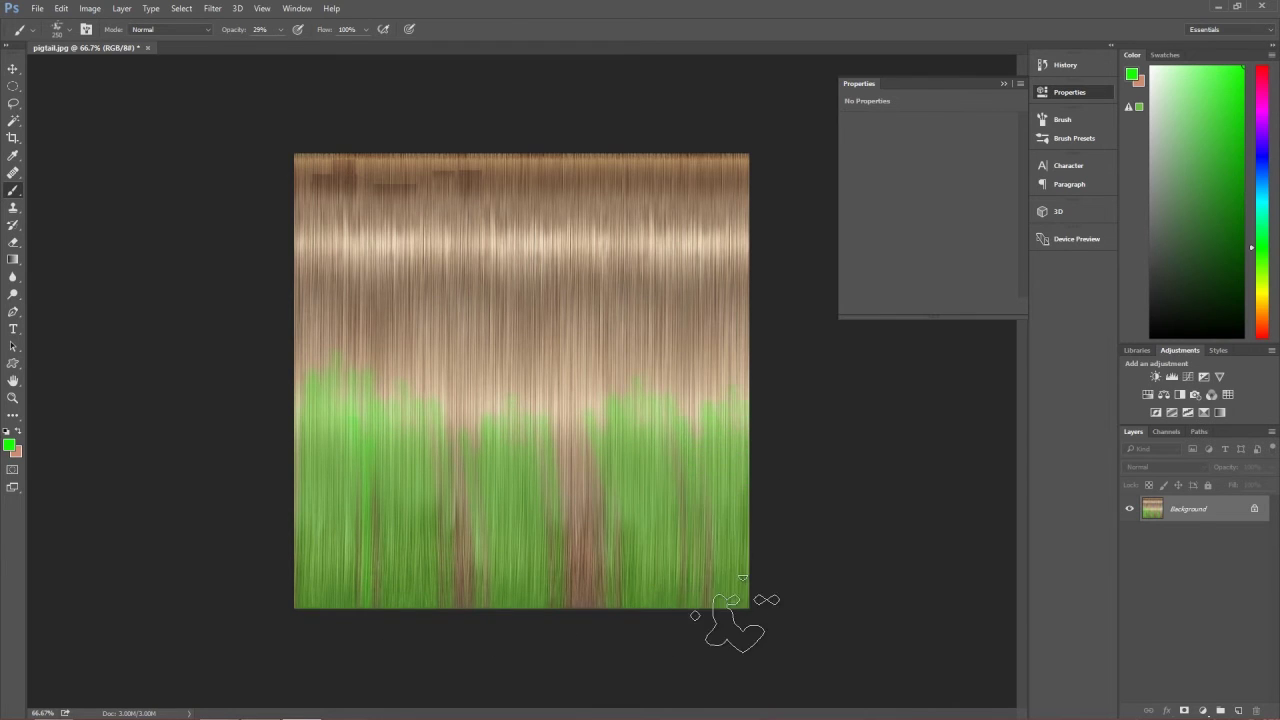
- Paint bright cyan streaks across the lower hair texture over the green areas
click(9, 445)
click(1070, 437)
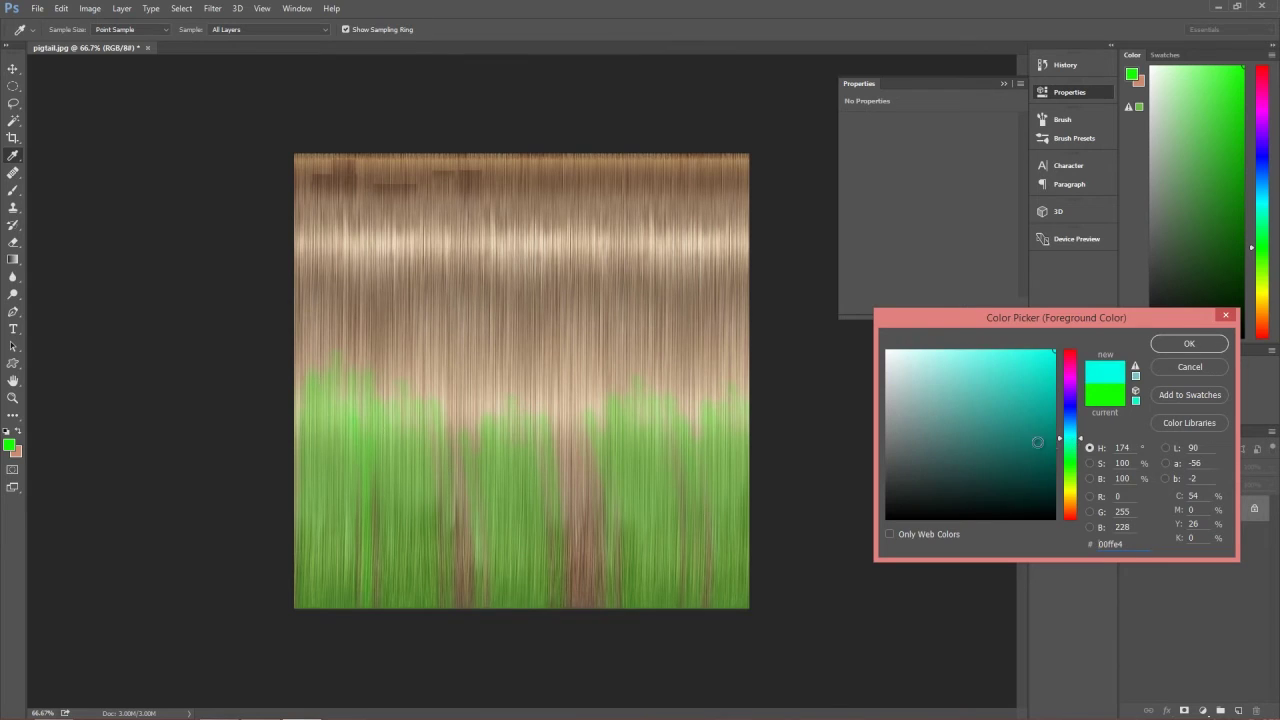
drag(1052, 352, 1052, 340)
click(1185, 345)
drag(690, 470, 666, 571)
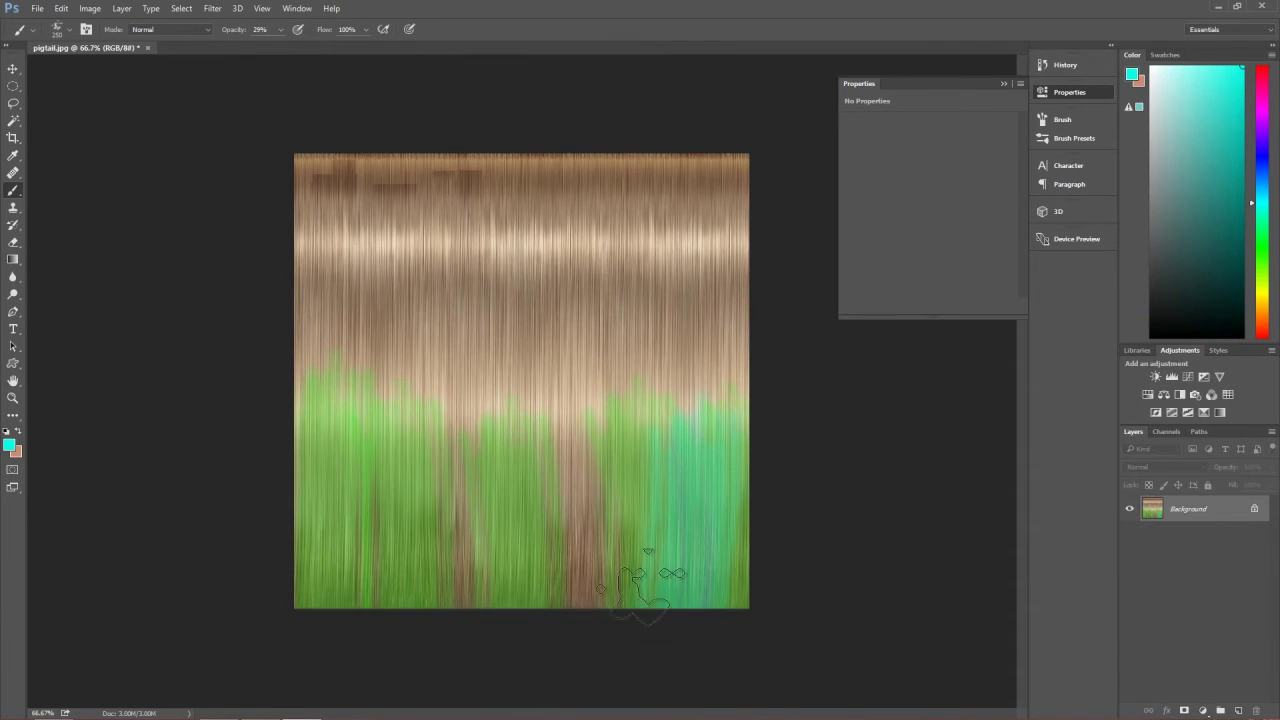
drag(515, 440, 514, 571)
drag(597, 340, 615, 548)
mouse_move(385, 295)
mouse_down()
mouse_move(409, 582)
mouse_move(457, 494)
mouse_move(465, 520)
mouse_move(423, 560)
mouse_up()
drag(301, 359, 317, 654)
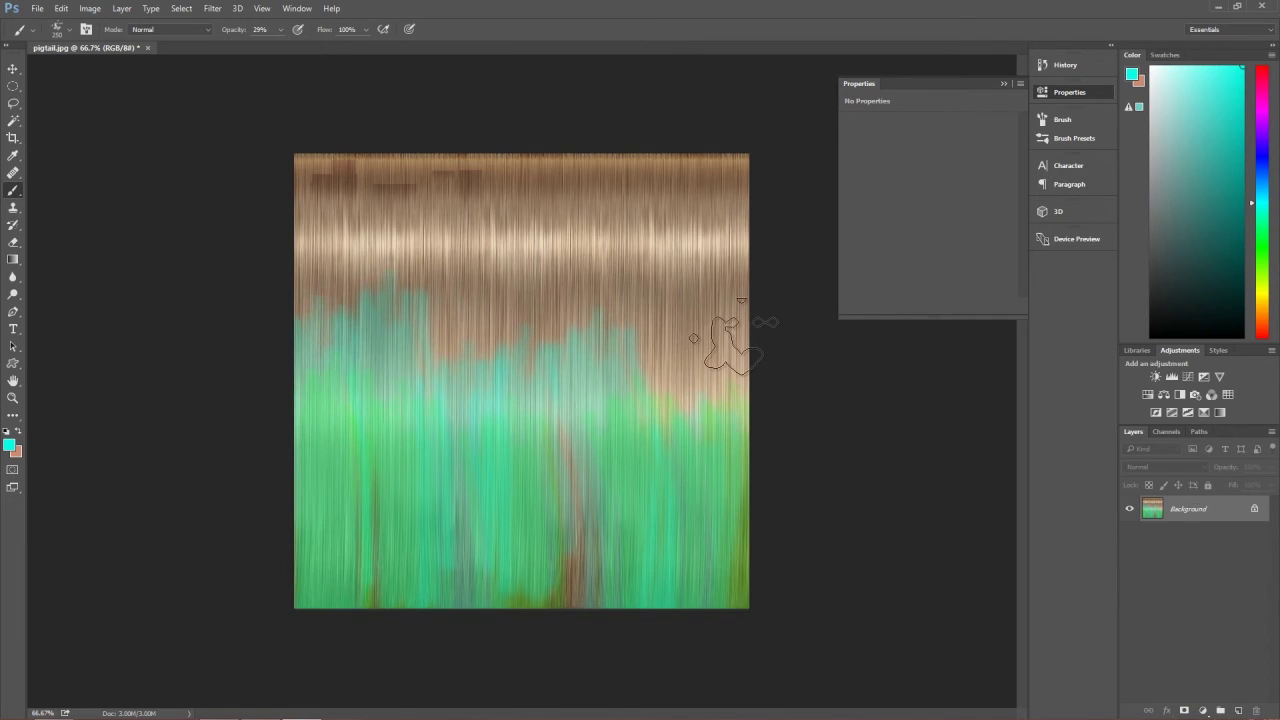
drag(734, 349, 726, 597)
- Paint bright magenta streaks down the hair and along the bottom band
click(9, 445)
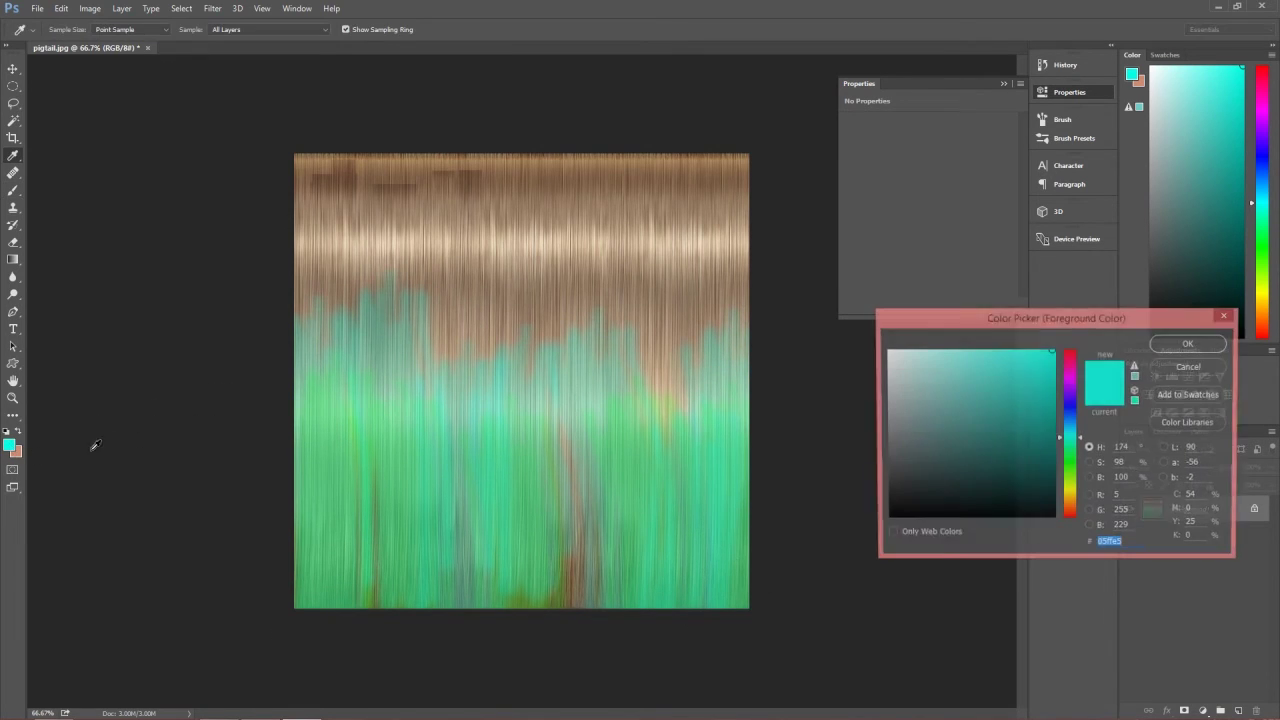
drag(1067, 463, 1071, 338)
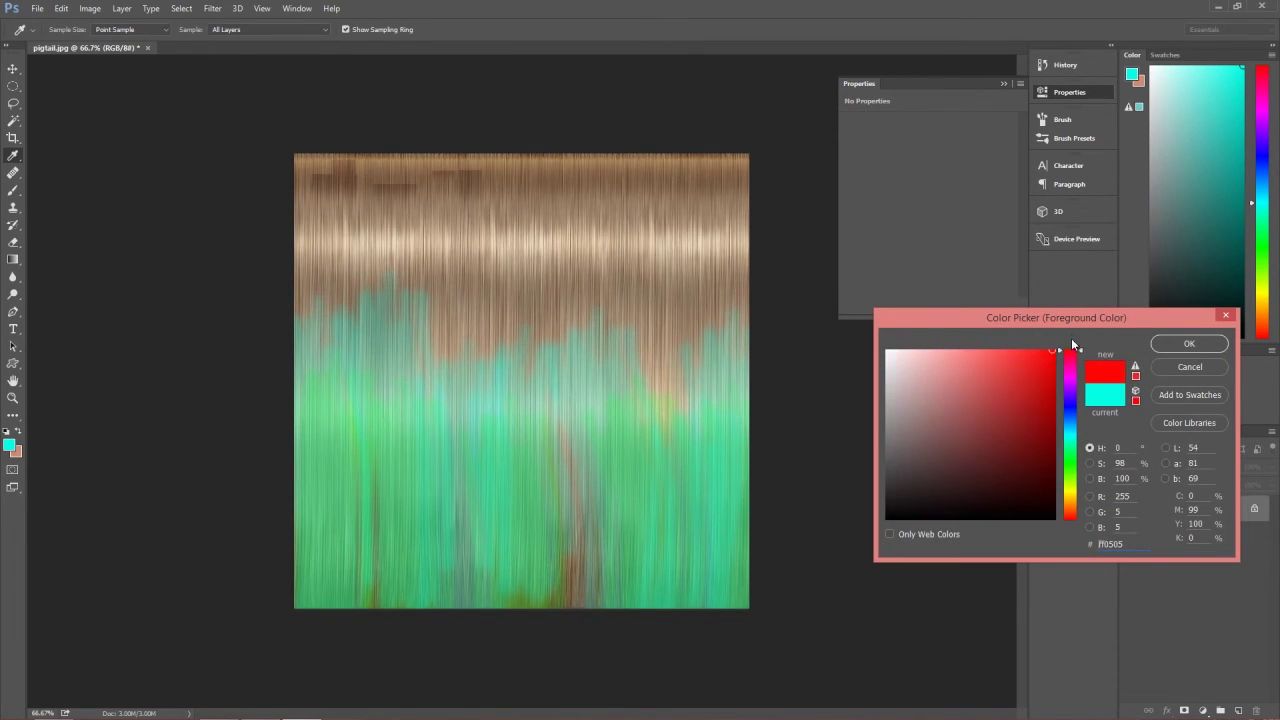
drag(1041, 403, 1032, 351)
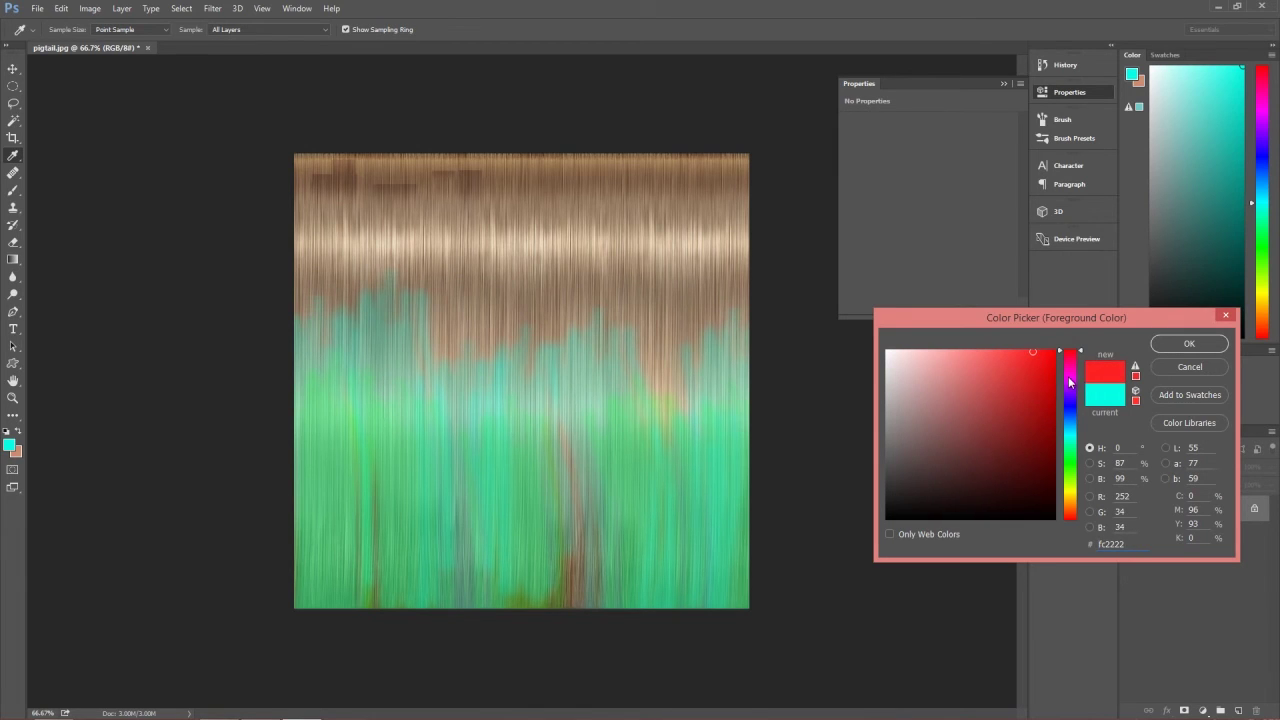
click(1070, 373)
drag(1025, 400, 1056, 350)
click(1188, 345)
key(b)
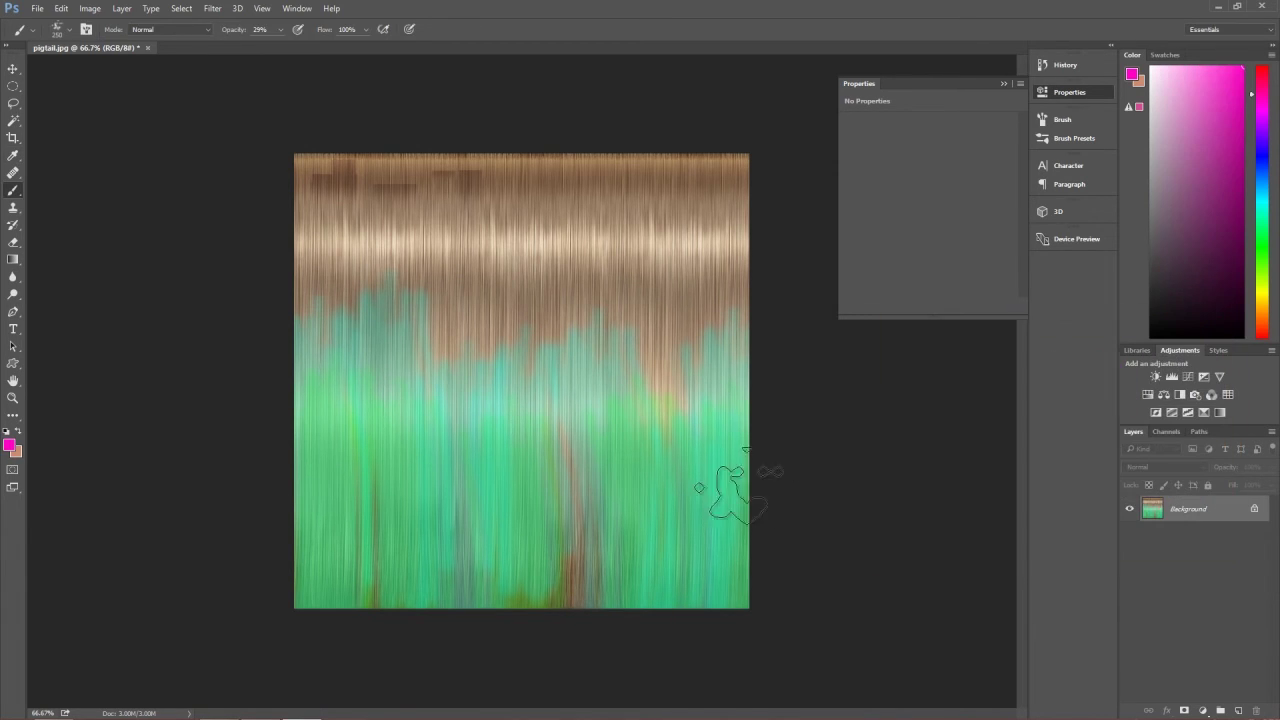
drag(714, 300, 724, 626)
drag(597, 555, 600, 585)
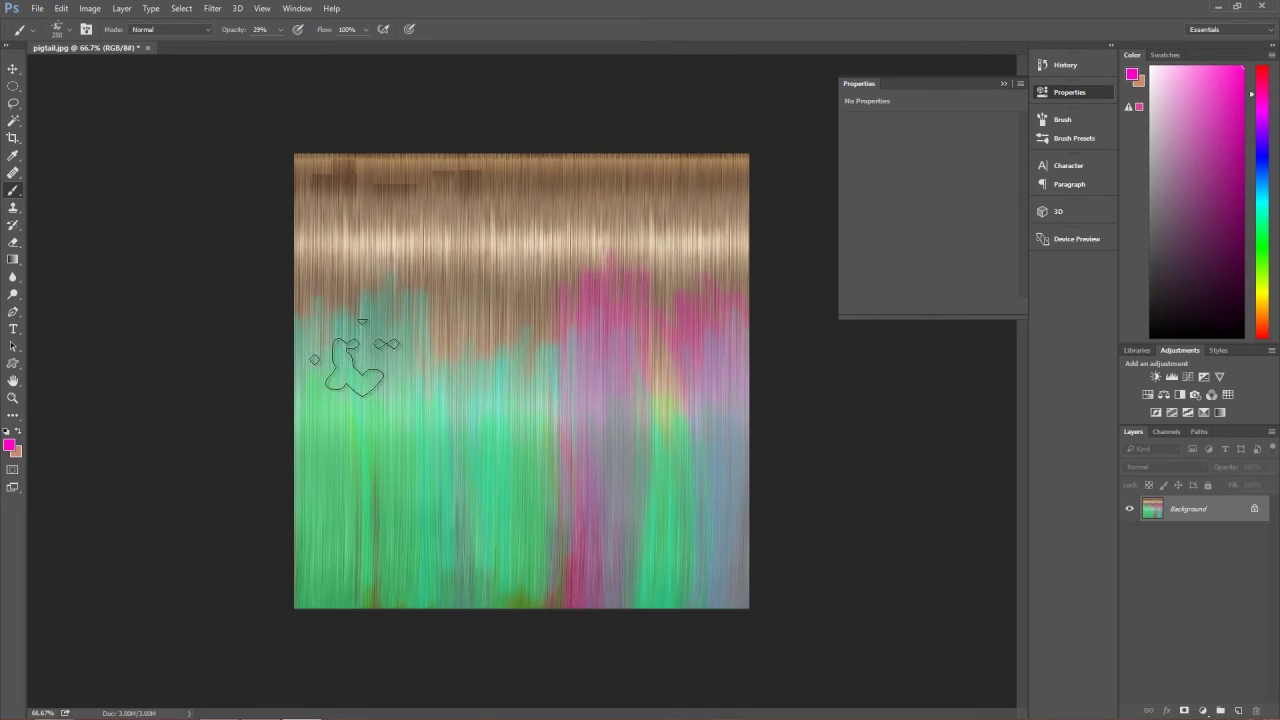
drag(437, 306, 466, 692)
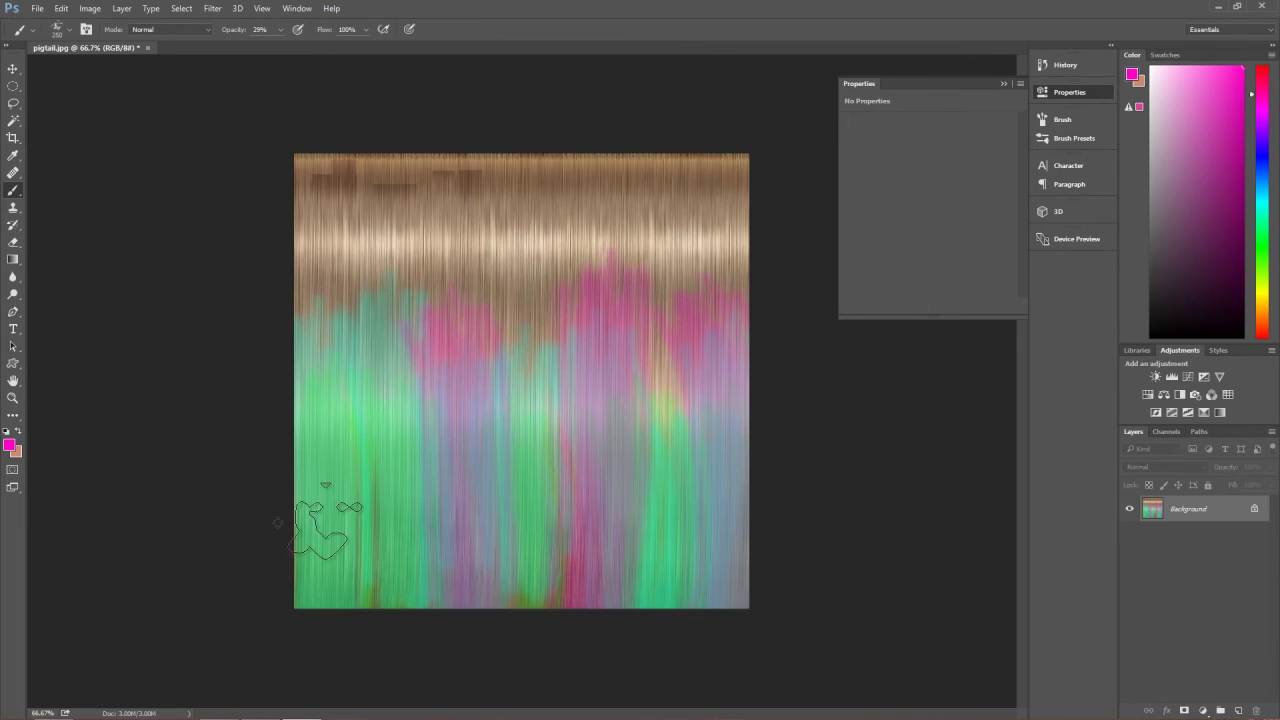
drag(334, 428, 357, 600)
mouse_move(303, 528)
mouse_down()
mouse_move(372, 550)
mouse_move(630, 518)
mouse_move(728, 535)
mouse_up()
mouse_move(718, 578)
mouse_down()
mouse_move(690, 613)
mouse_move(533, 615)
mouse_move(489, 584)
mouse_move(347, 601)
mouse_move(306, 565)
mouse_move(348, 493)
mouse_move(330, 530)
mouse_up()
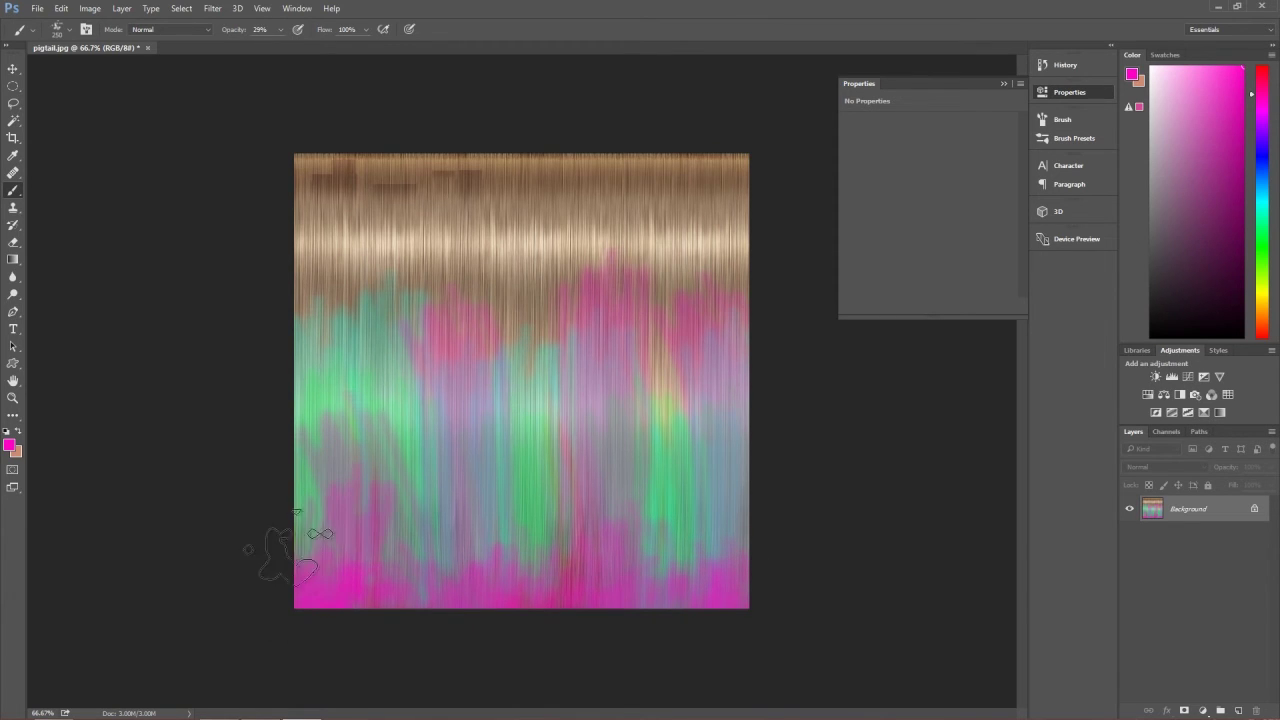
- Save the painted hair texture as a JPEG named pigtail2
click(36, 8)
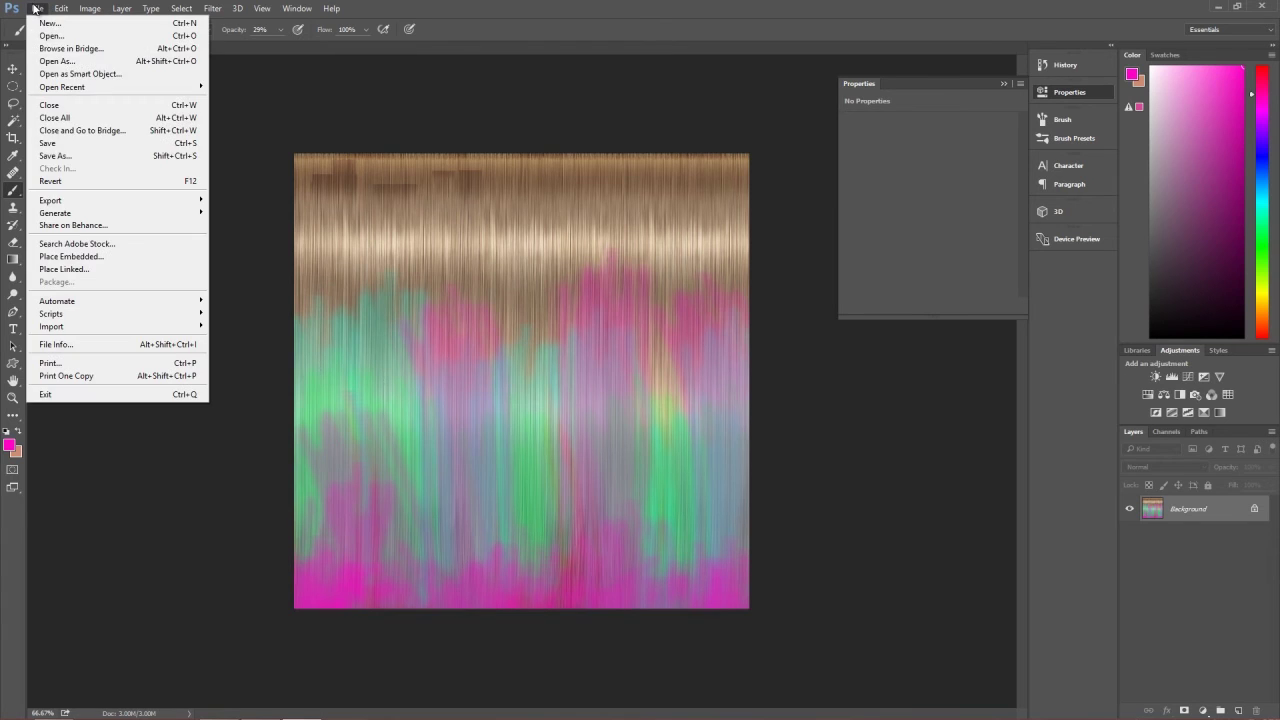
click(66, 158)
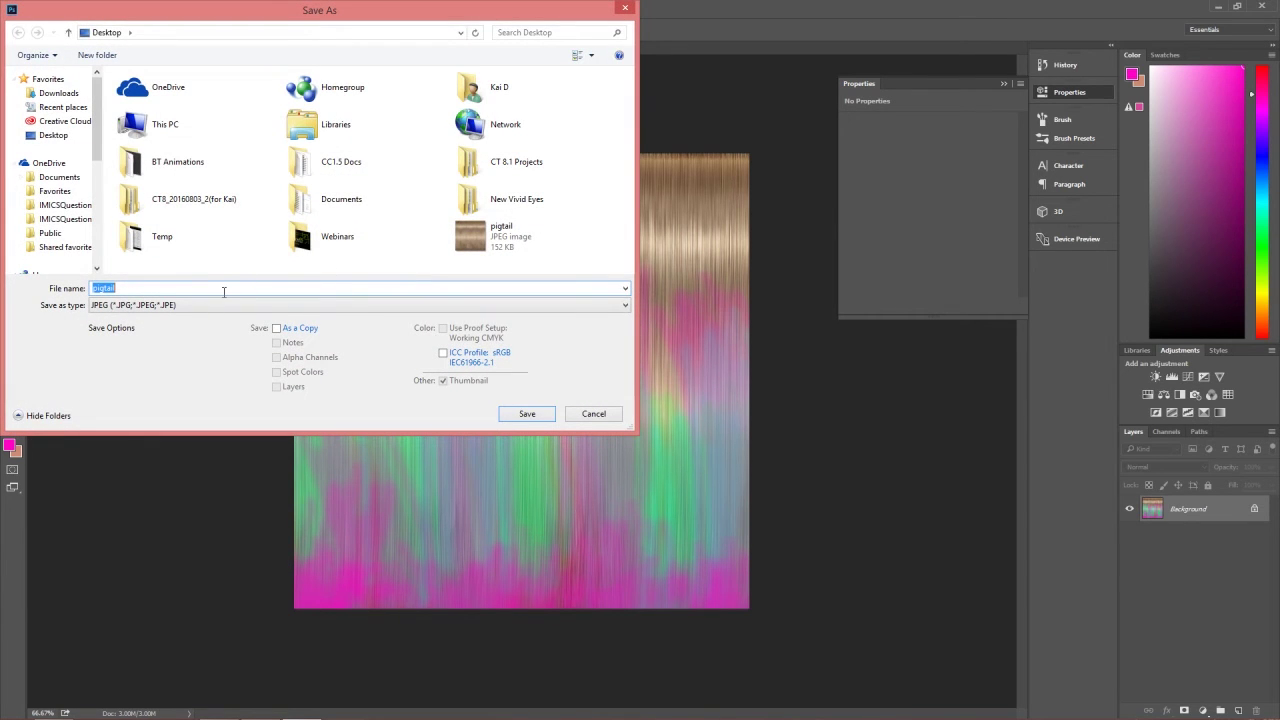
click(529, 413)
click(717, 195)
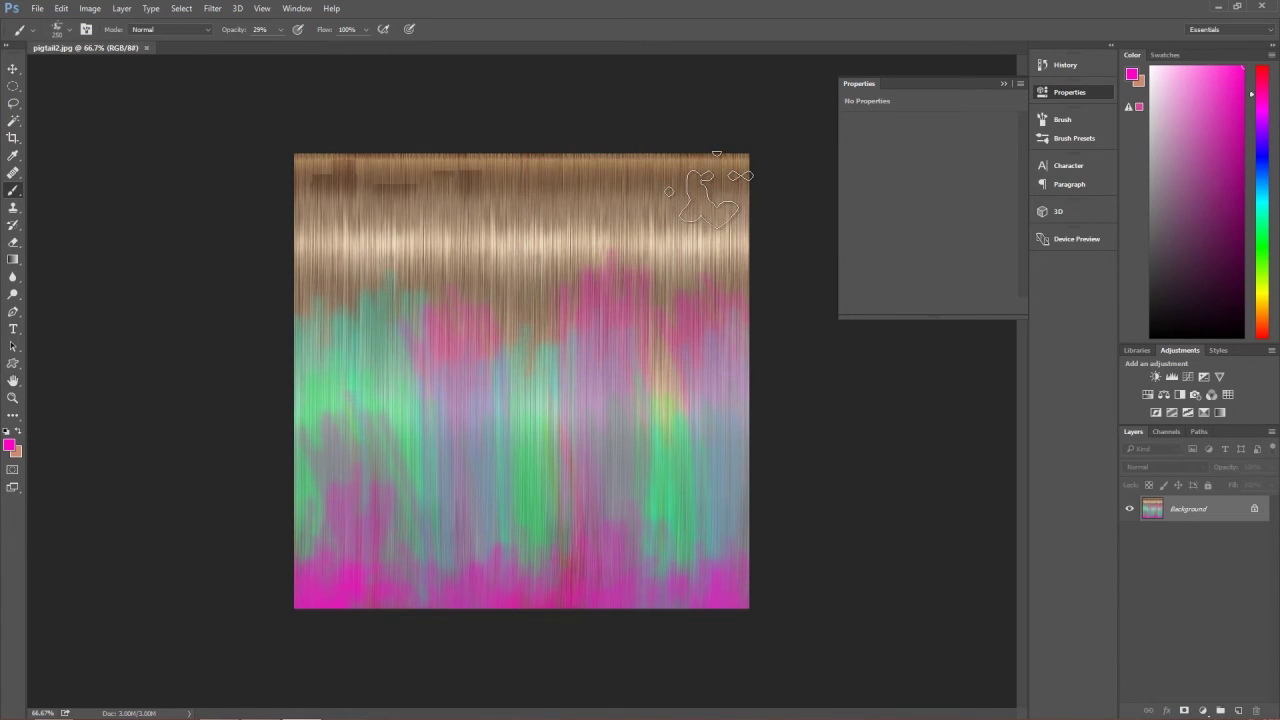
key(alt+Tab)
key(alt+Tab)
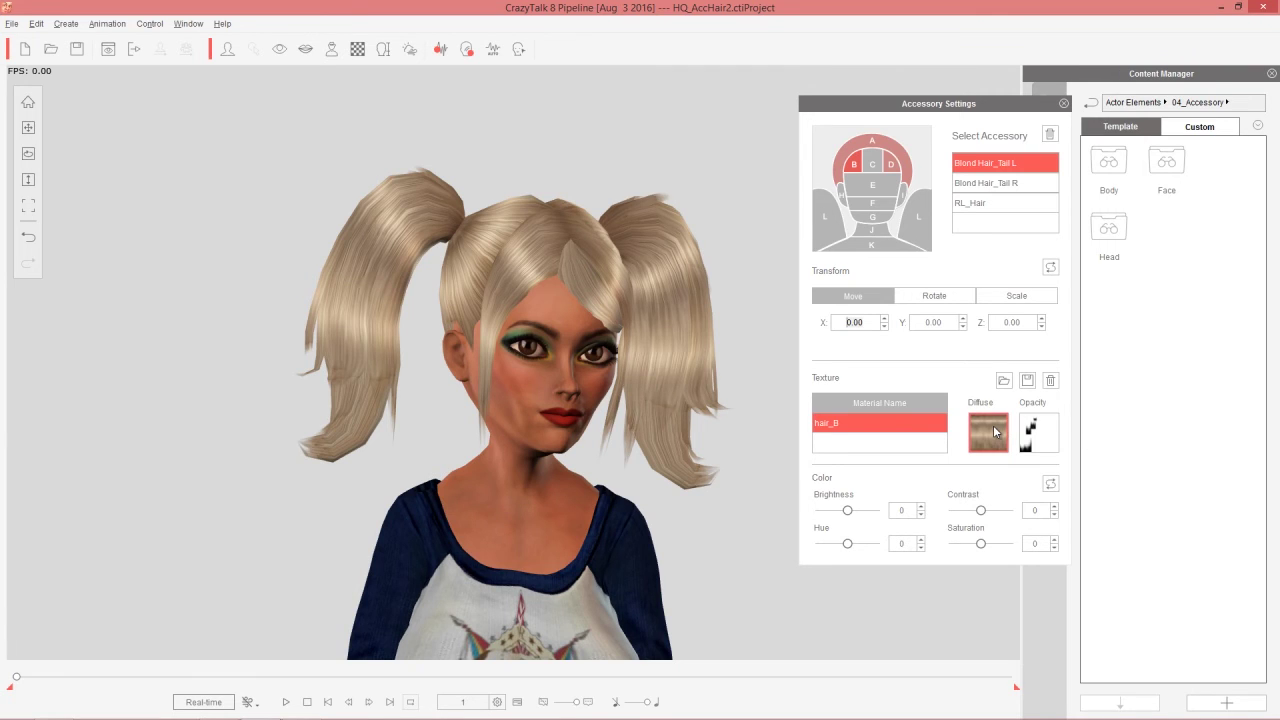
- Load pigtail2 from the Desktop as the Blond Hair_Tail L diffuse texture
click(995, 432)
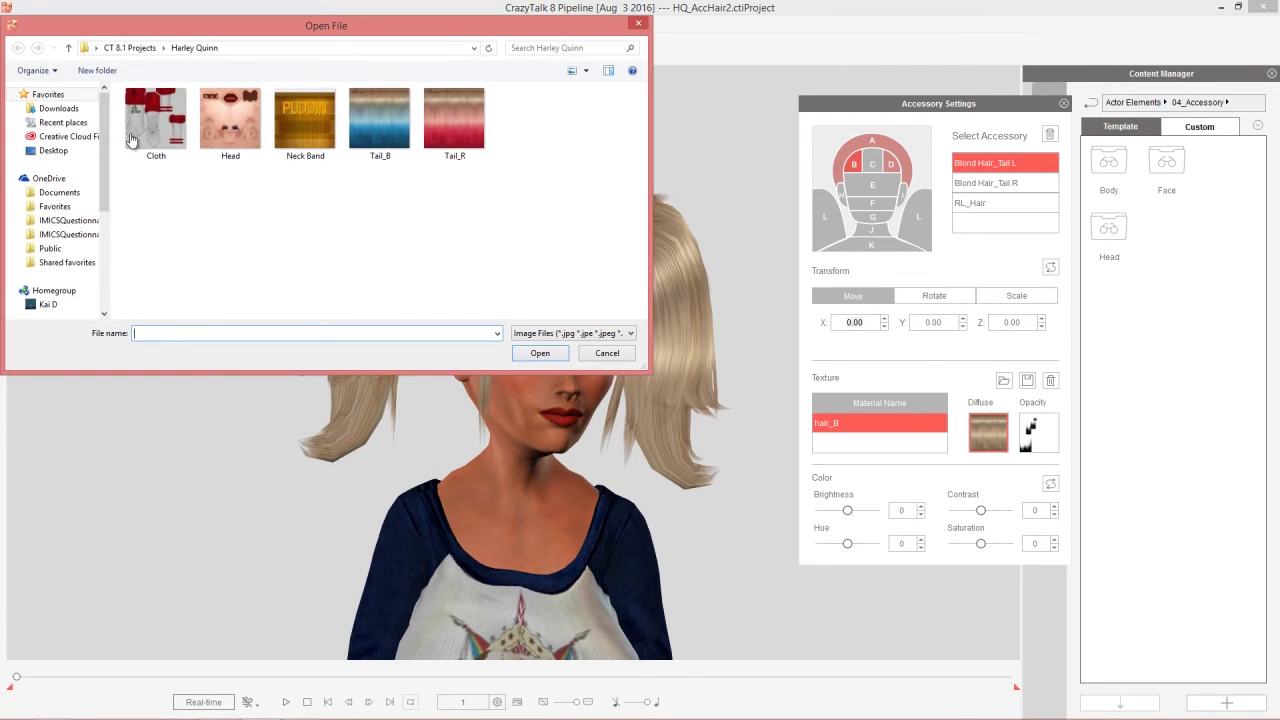
click(52, 151)
double_click(187, 291)
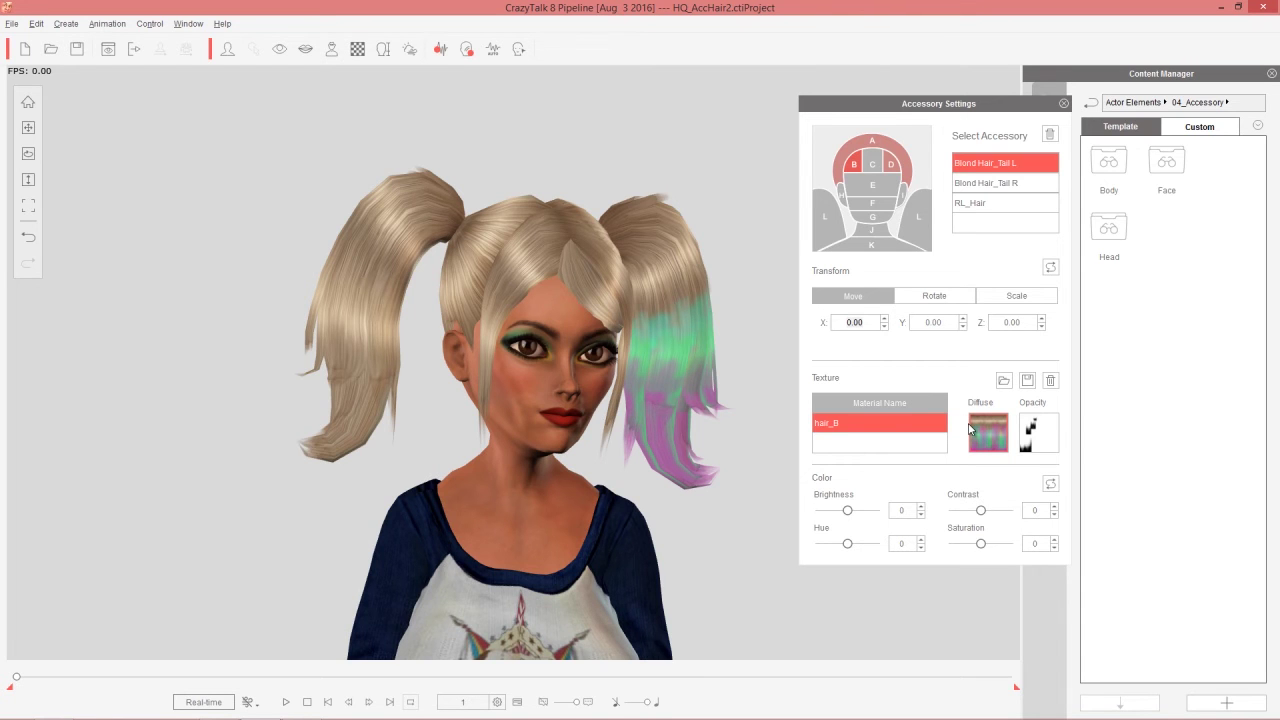
key(super+d)
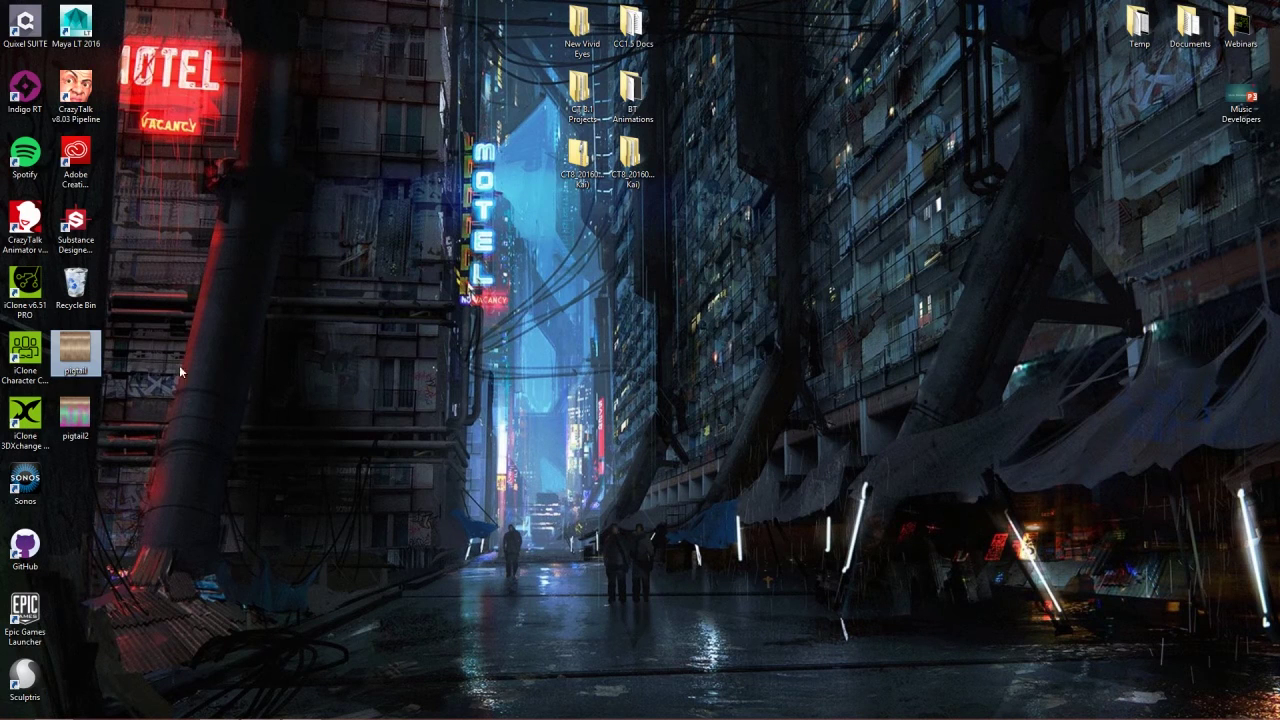
- Open the original pigtail image in Photoshop CC 2015
right_click(98, 358)
mouse_move(137, 516)
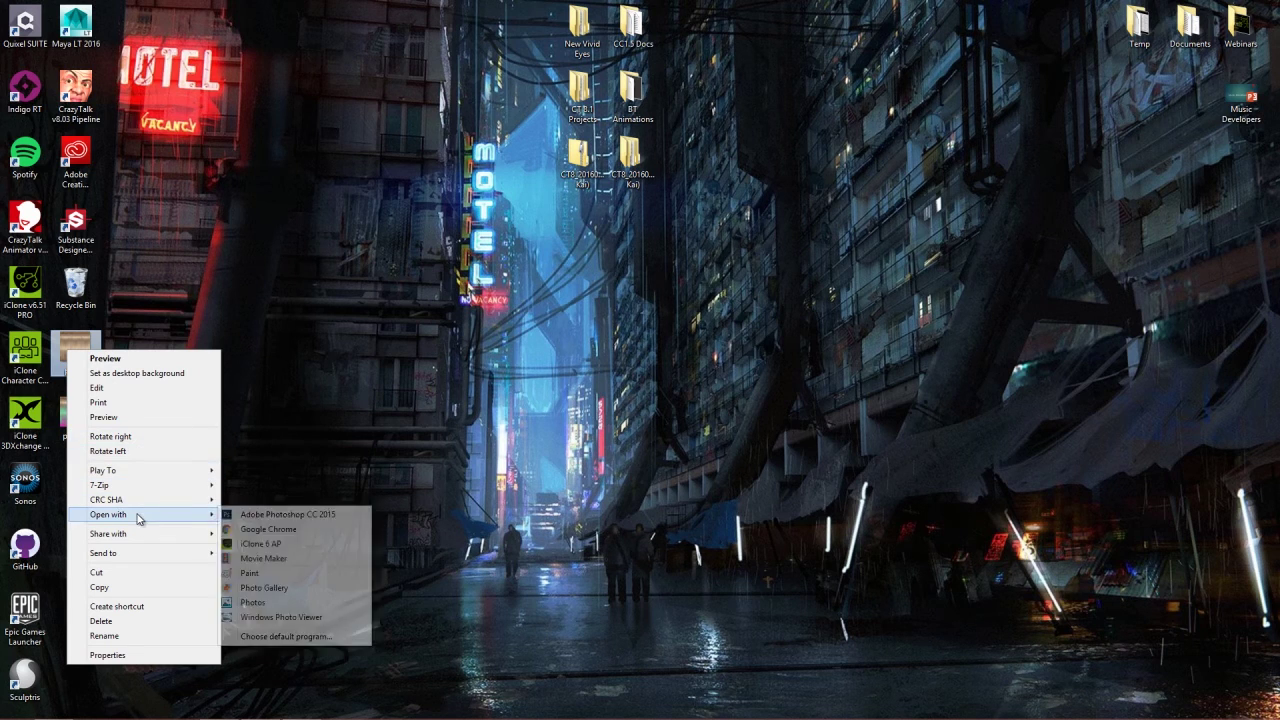
click(326, 516)
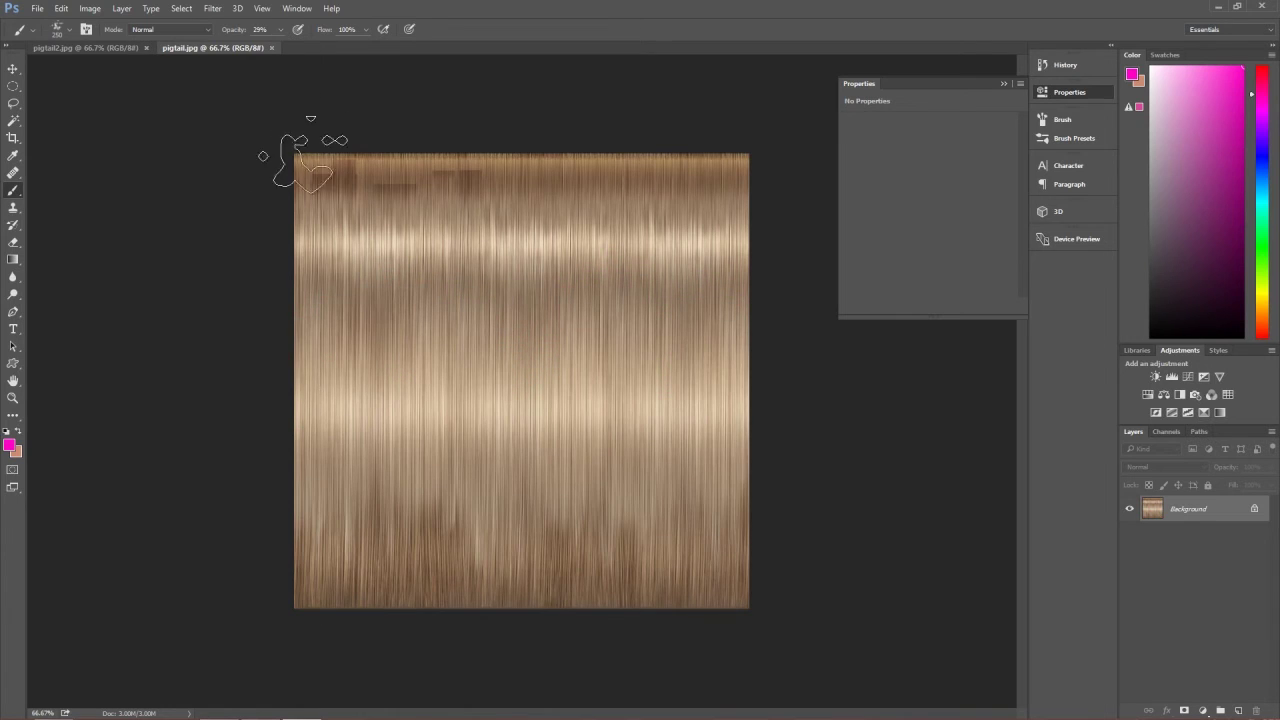
- Brush red over the right and lower-left hair ends
click(10, 446)
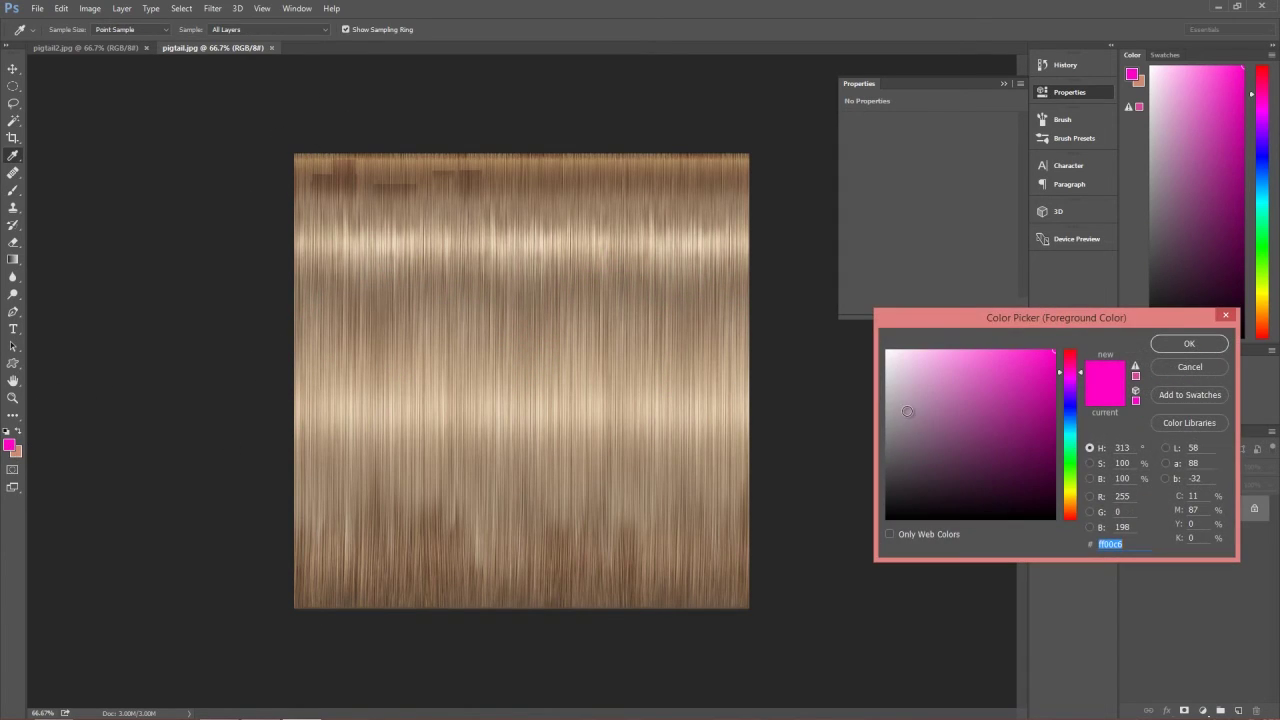
drag(1077, 376, 1064, 335)
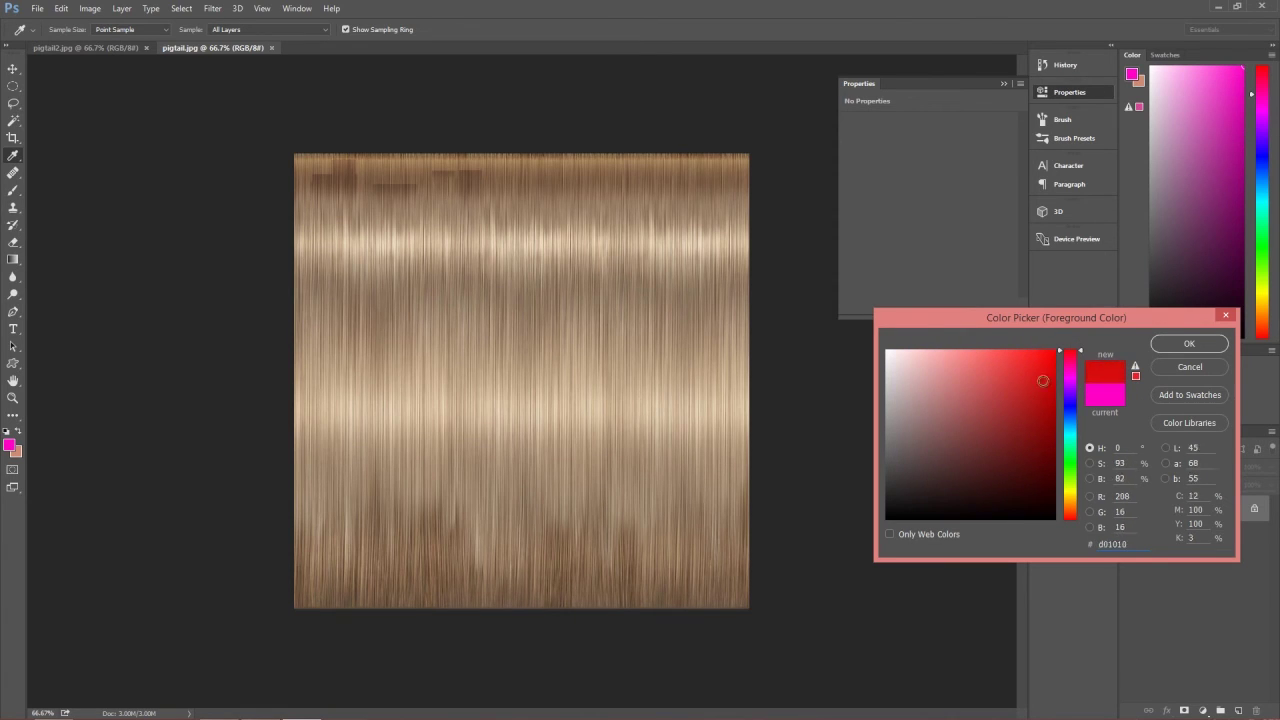
key(b)
click(1189, 343)
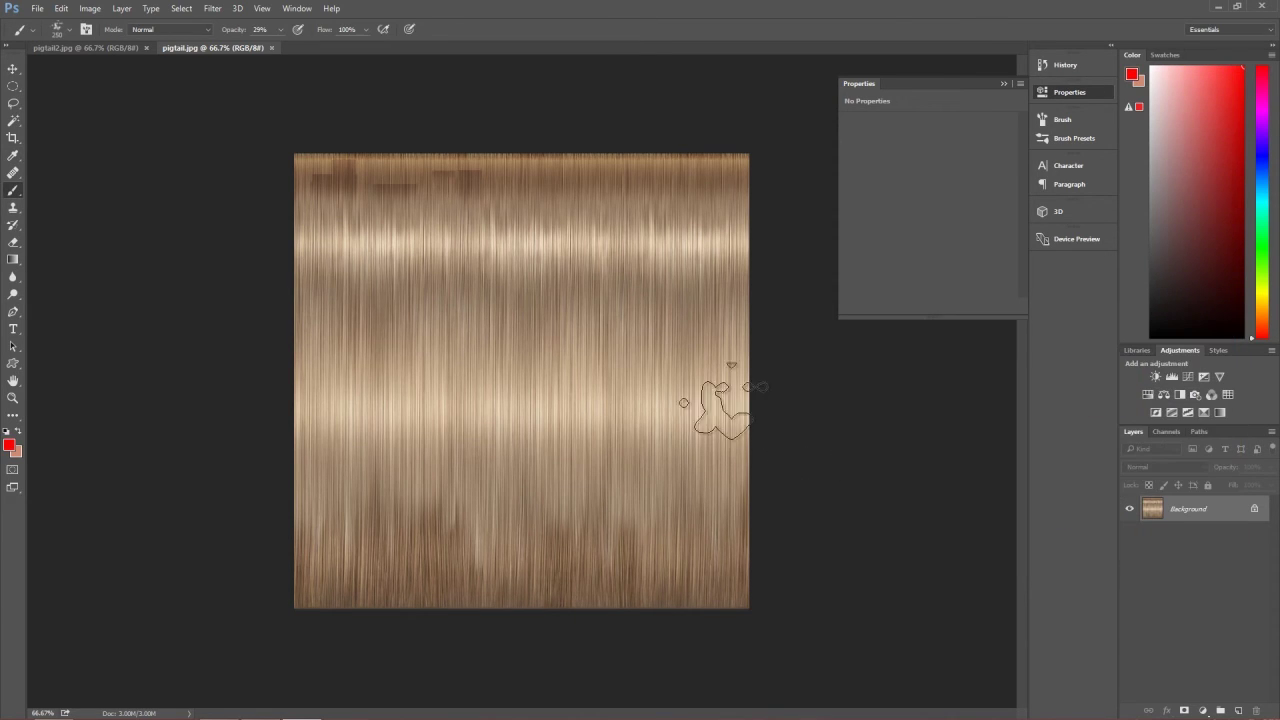
mouse_move(720, 400)
mouse_down()
mouse_move(732, 645)
mouse_move(652, 393)
mouse_move(647, 657)
mouse_move(603, 450)
mouse_move(581, 643)
mouse_move(514, 416)
mouse_move(500, 660)
mouse_move(423, 337)
mouse_move(380, 580)
mouse_up()
mouse_move(355, 395)
mouse_down()
mouse_move(332, 615)
mouse_move(309, 405)
mouse_move(322, 541)
mouse_move(442, 571)
mouse_move(454, 520)
mouse_move(446, 660)
mouse_move(594, 487)
mouse_move(375, 584)
mouse_move(401, 521)
mouse_move(417, 619)
mouse_move(495, 438)
mouse_move(500, 631)
mouse_move(599, 488)
mouse_move(693, 538)
mouse_move(699, 612)
mouse_move(751, 592)
mouse_move(573, 538)
mouse_move(560, 597)
mouse_move(517, 563)
mouse_move(413, 539)
mouse_move(360, 545)
mouse_up()
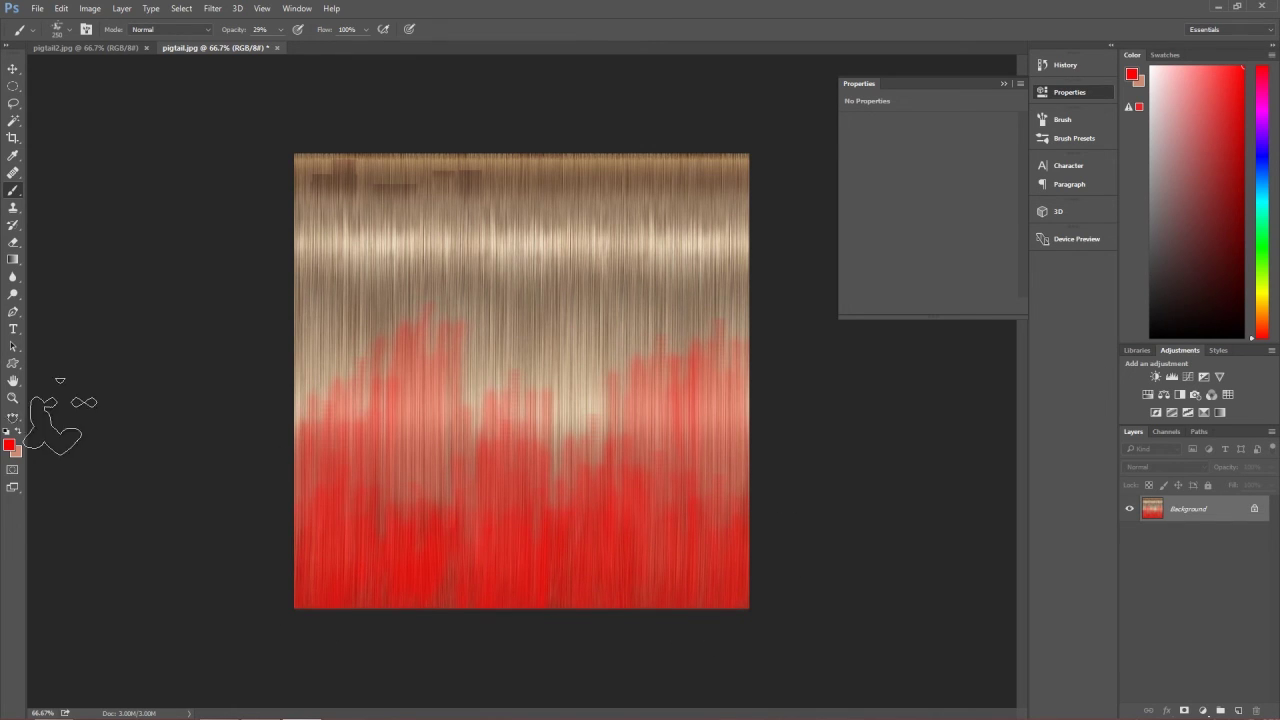
- Brush orange strokes over the red hair ends
click(12, 447)
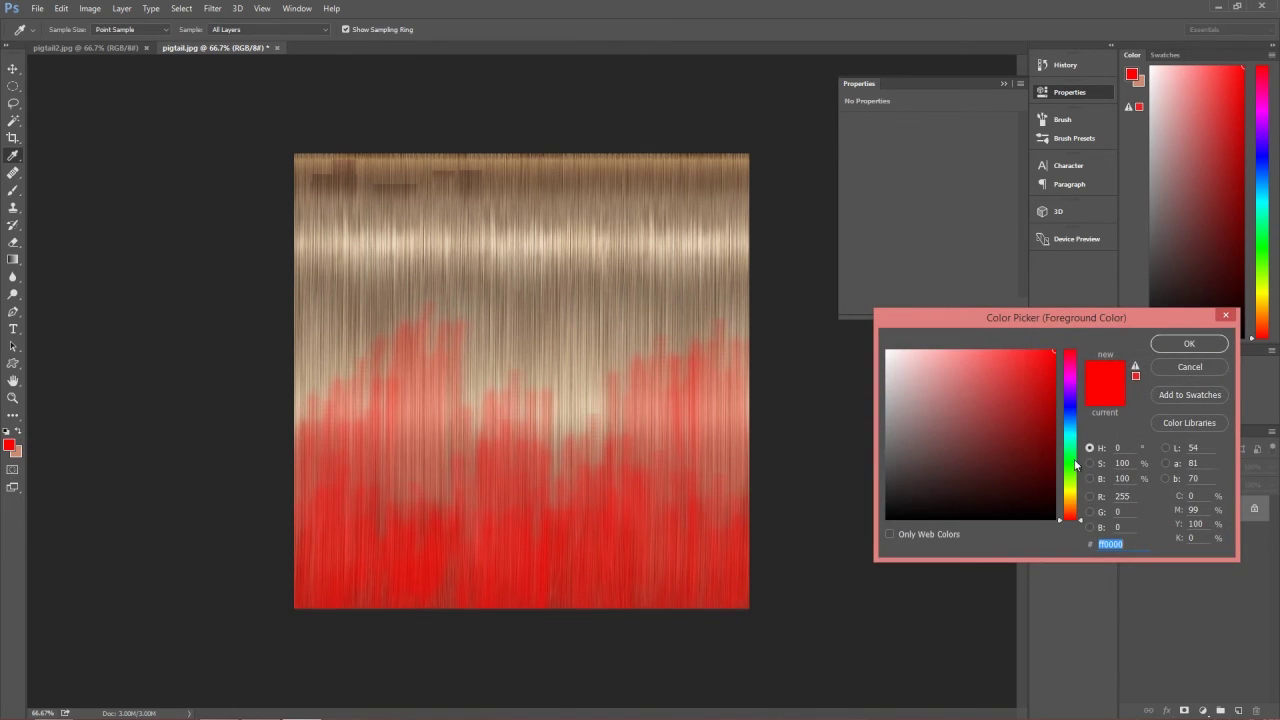
drag(1076, 465, 1073, 503)
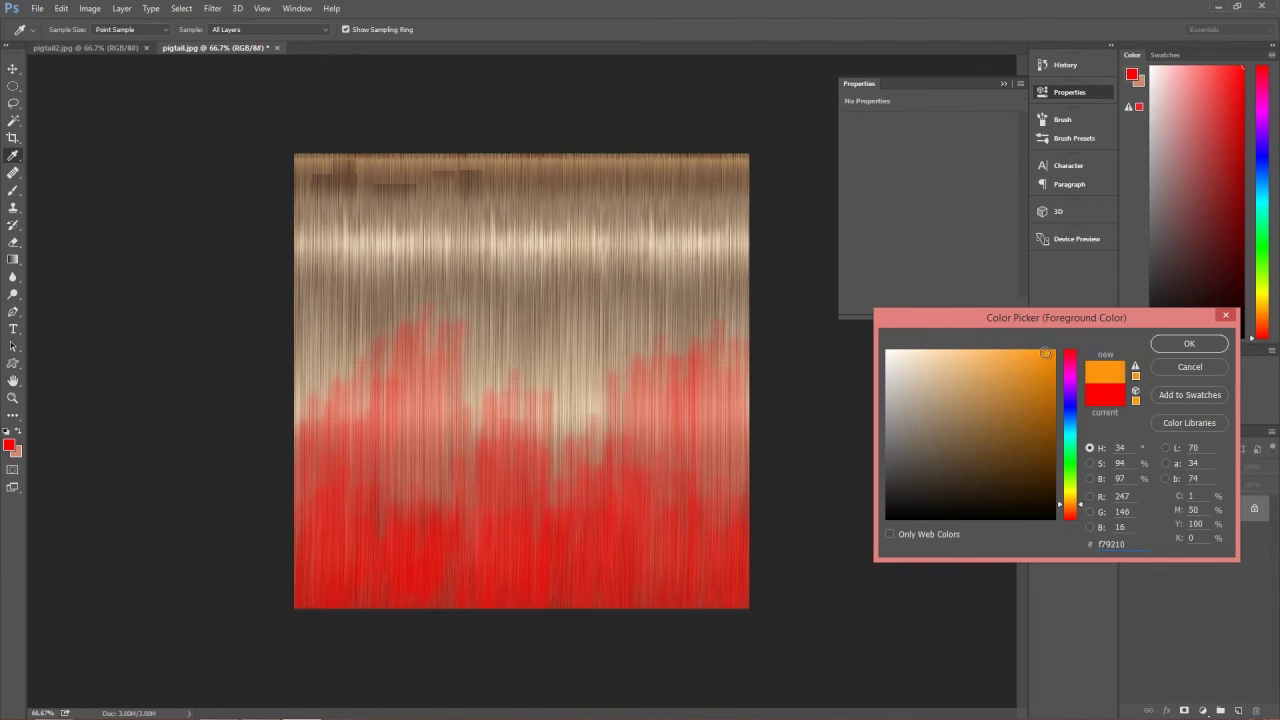
click(1189, 344)
key(b)
mouse_move(680, 357)
mouse_down()
mouse_move(691, 652)
mouse_move(646, 414)
mouse_move(629, 453)
mouse_move(616, 647)
mouse_move(473, 355)
mouse_move(462, 614)
mouse_move(442, 345)
mouse_move(394, 661)
mouse_up()
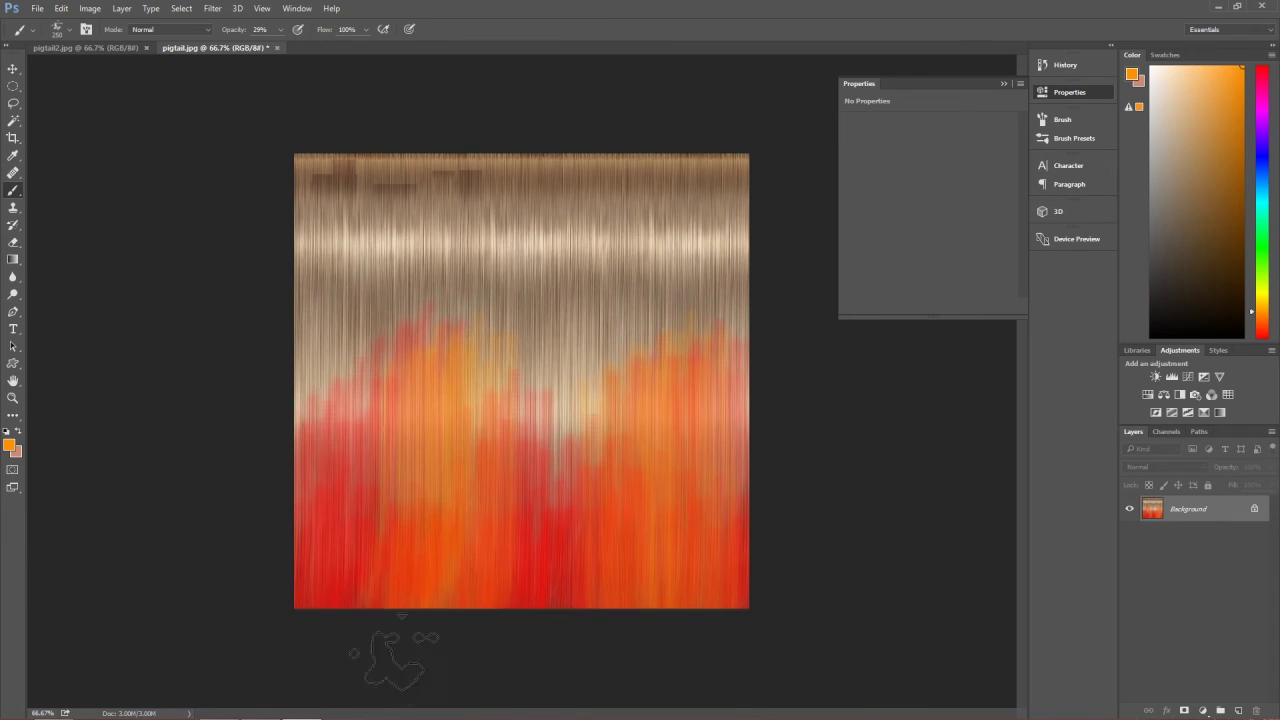
drag(325, 500, 368, 572)
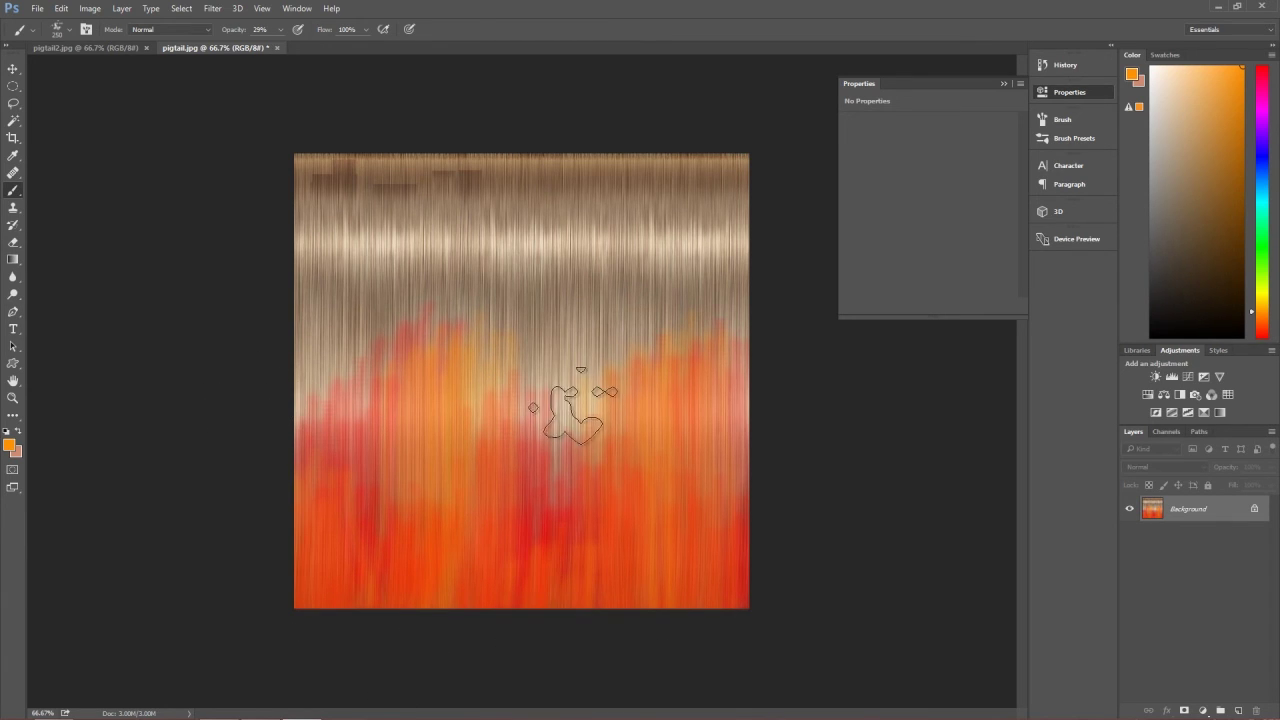
- Save the fiery texture as a JPEG named pigtail3
click(37, 8)
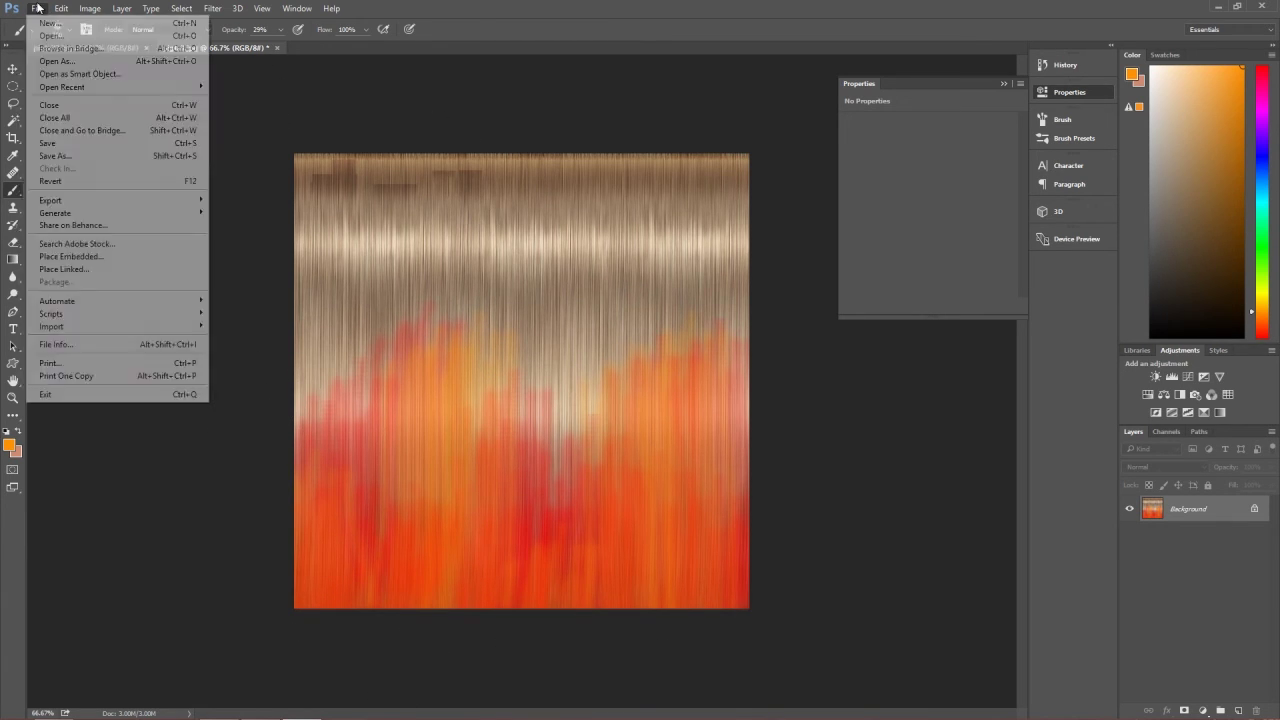
click(166, 160)
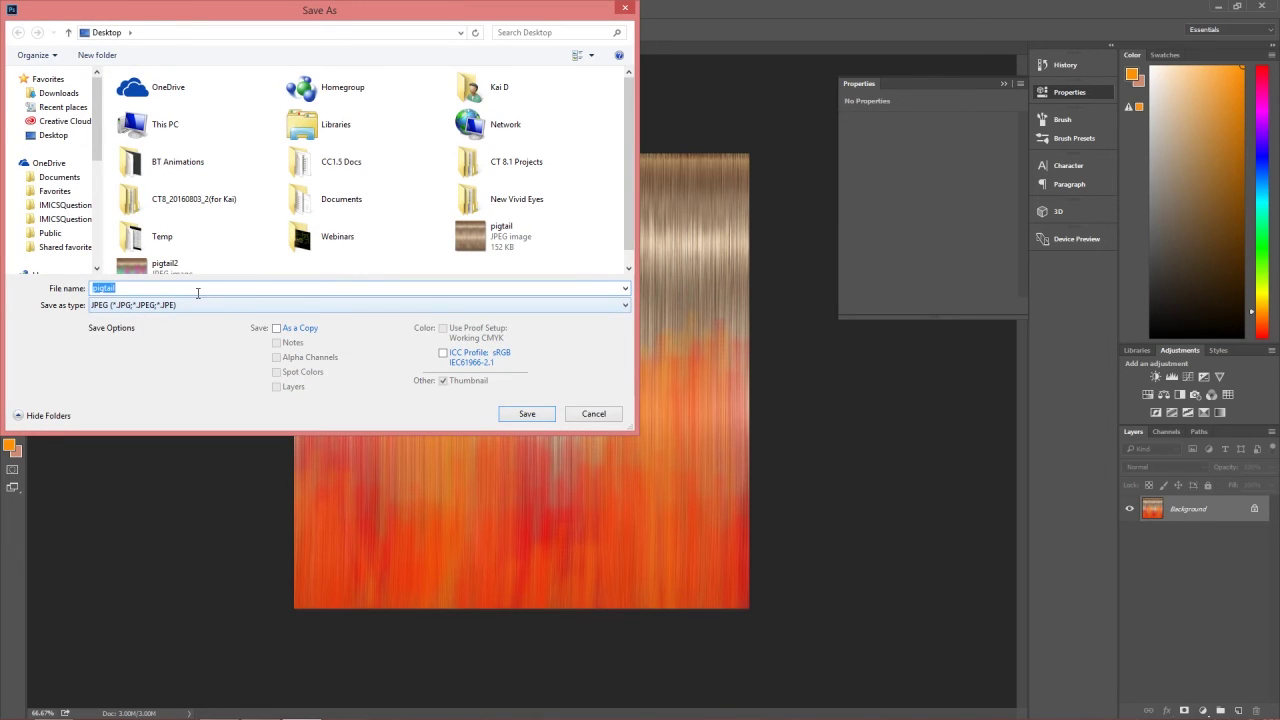
click(530, 414)
- Finish the pigtail3 JPEG save and apply it as the Blond Hair_Tail R diffuse texture
click(720, 196)
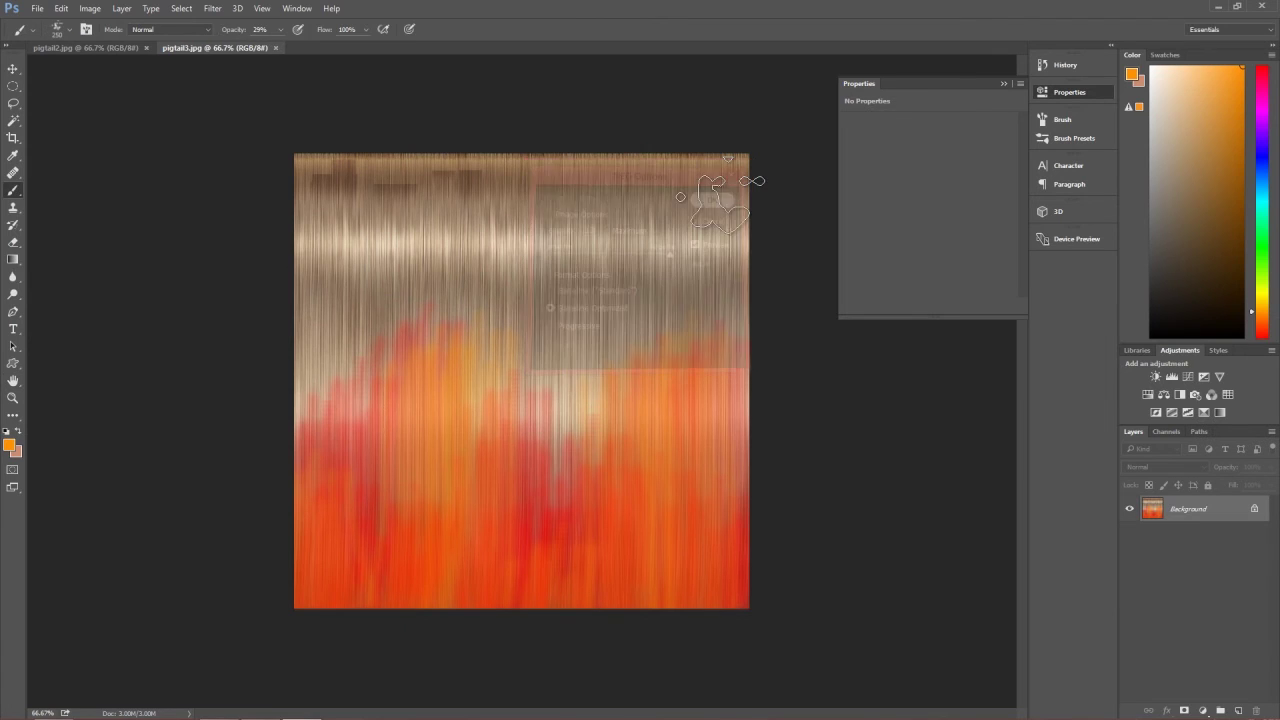
key(alt+Tab)
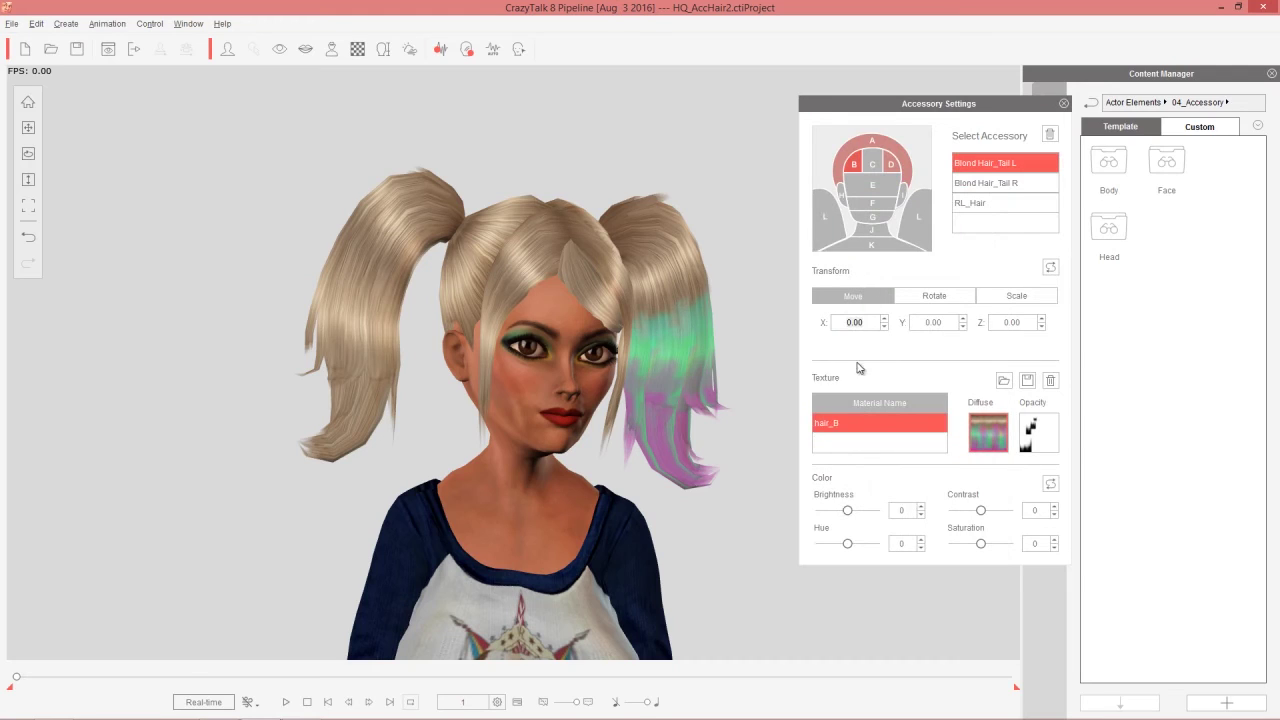
click(889, 165)
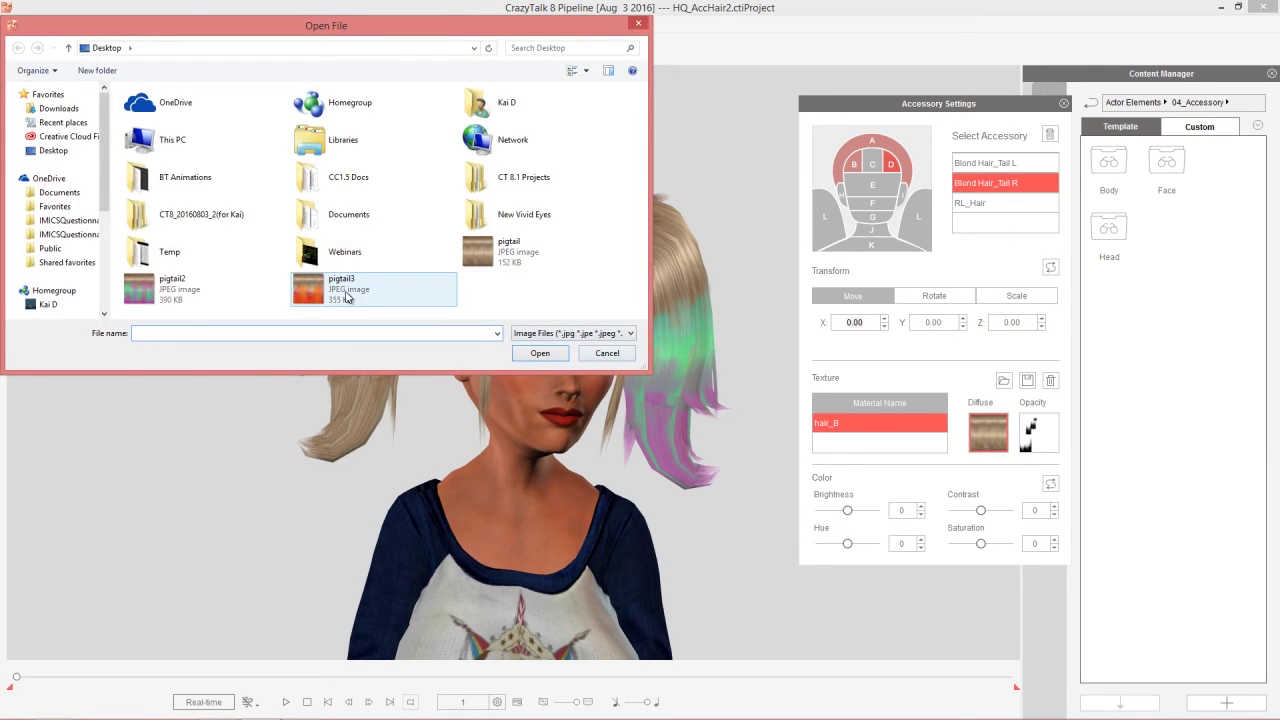
double_click(342, 288)
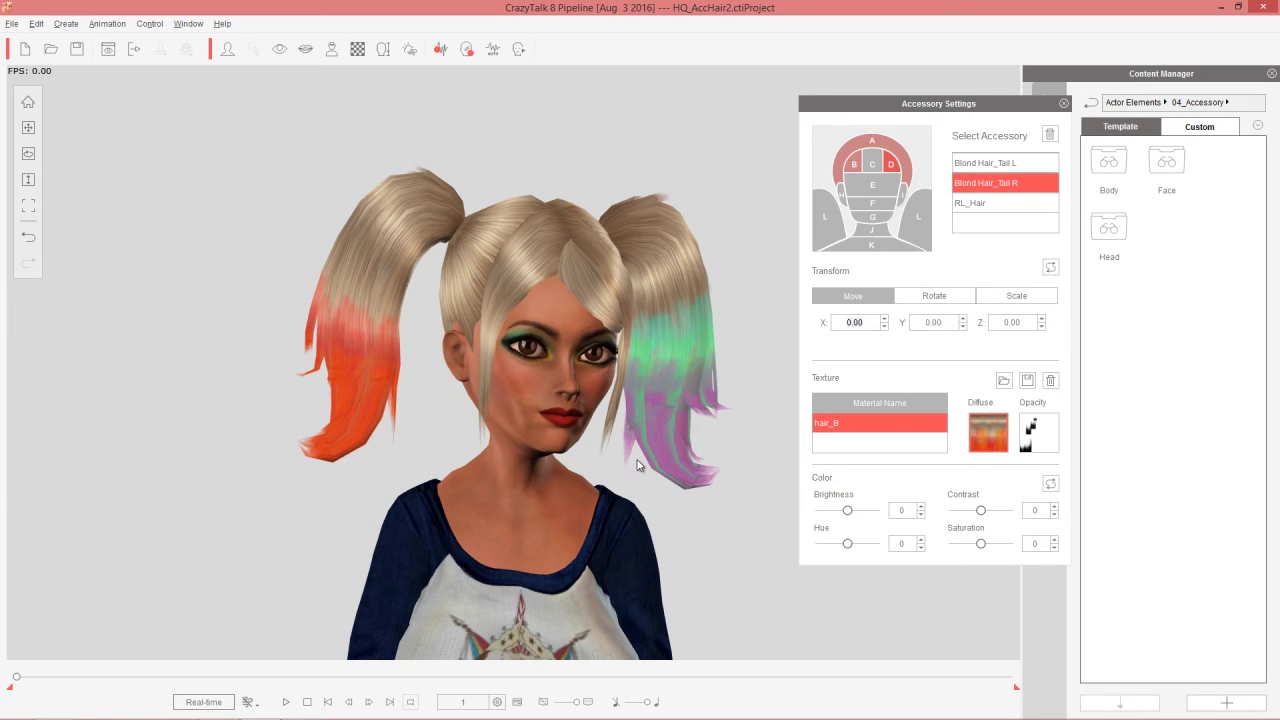
click(985, 204)
click(1003, 163)
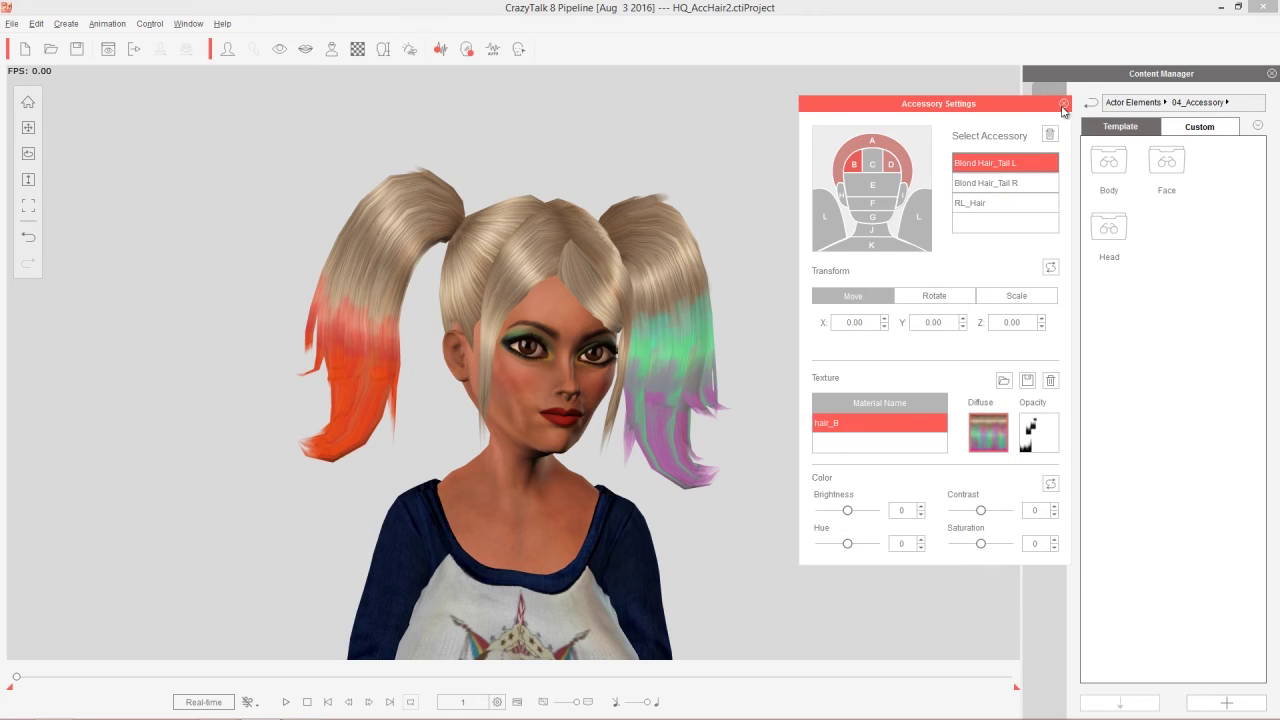
- Export the Skin_Head diffuse texture from Texture Settings to the desktop as head
click(1064, 104)
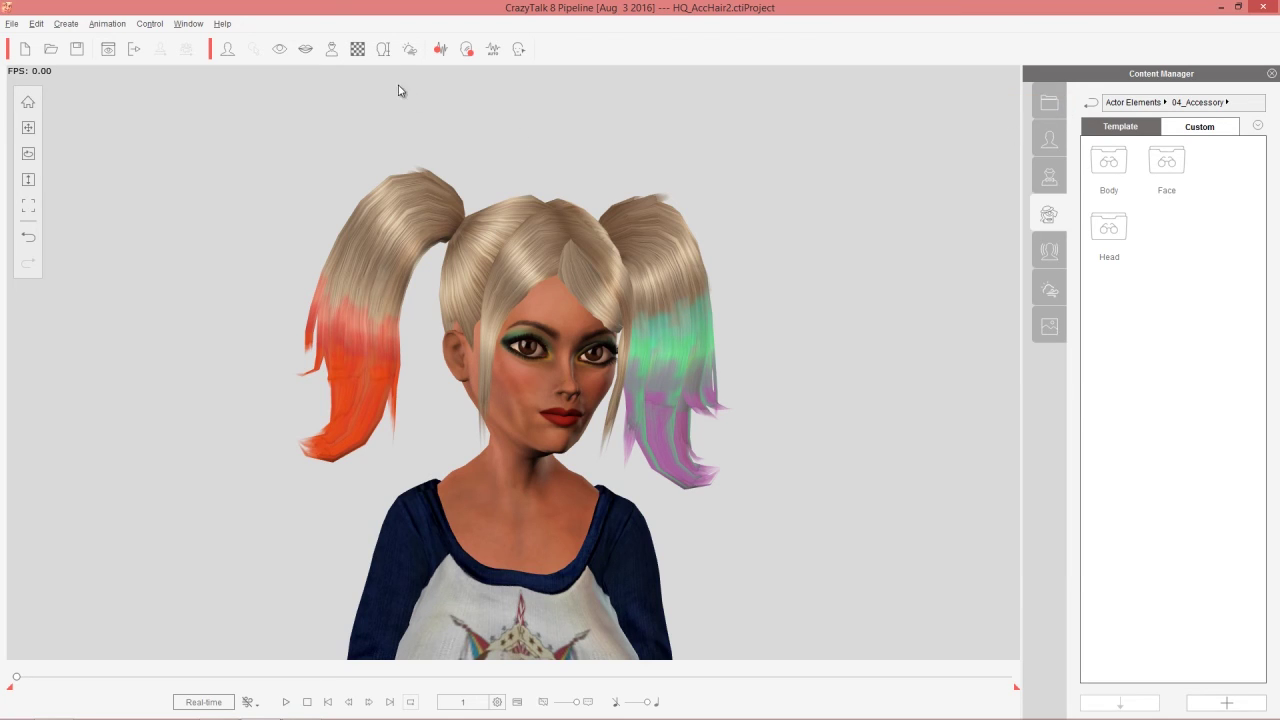
click(358, 49)
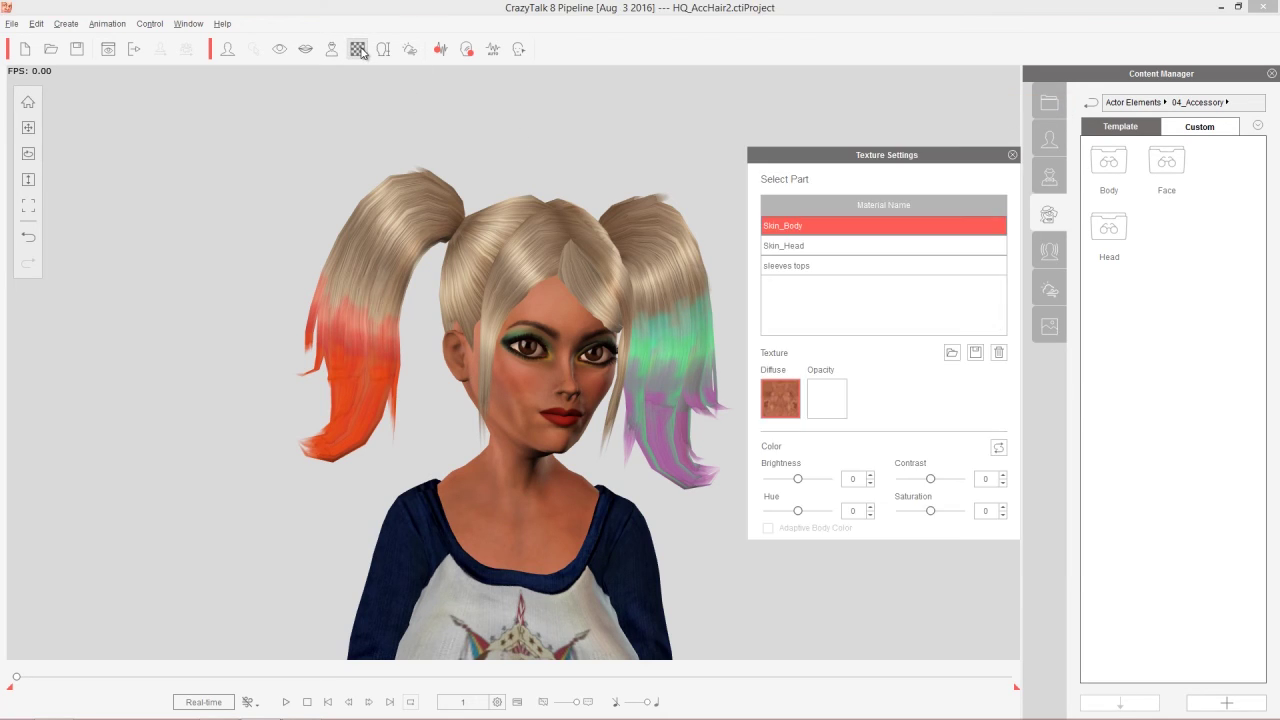
click(811, 250)
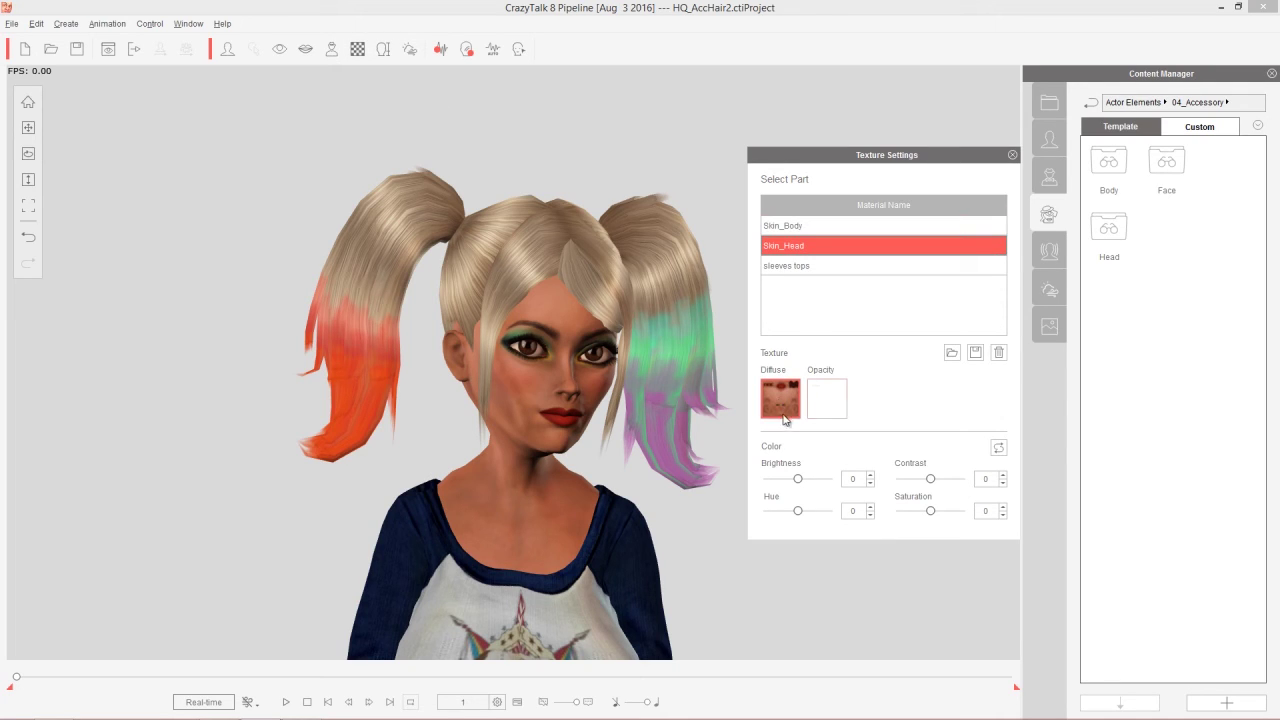
click(976, 353)
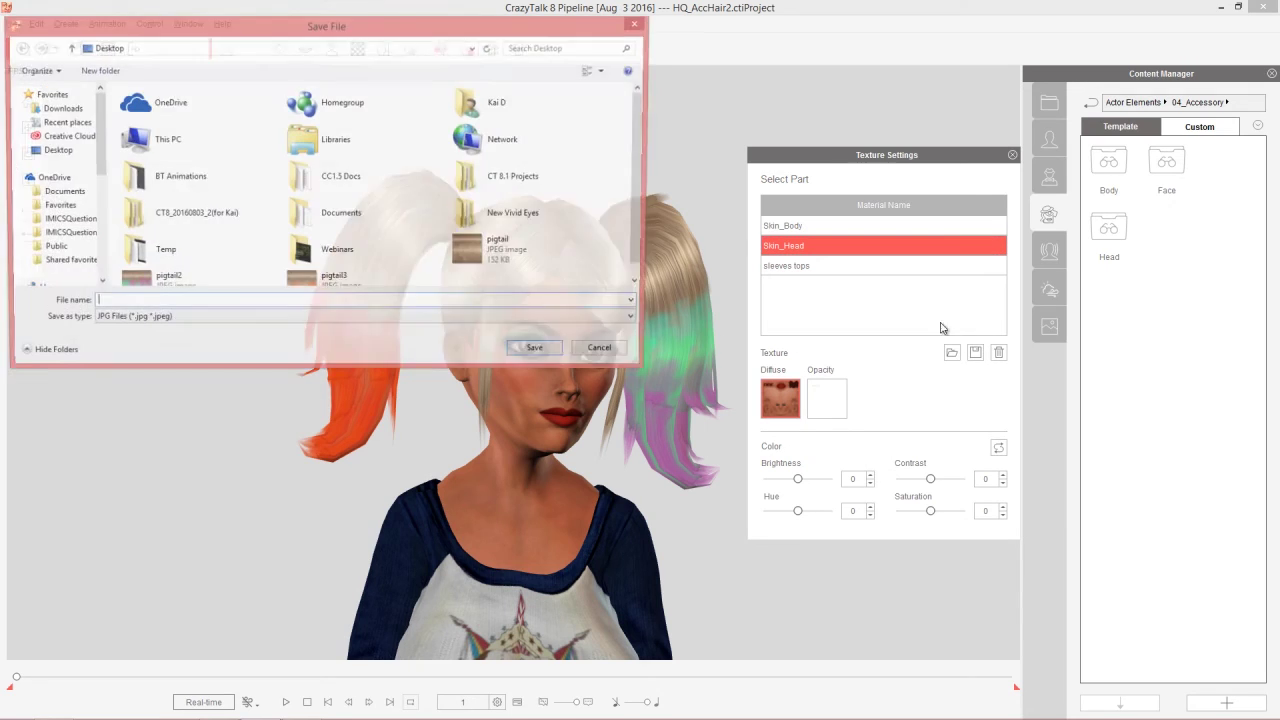
text(head)
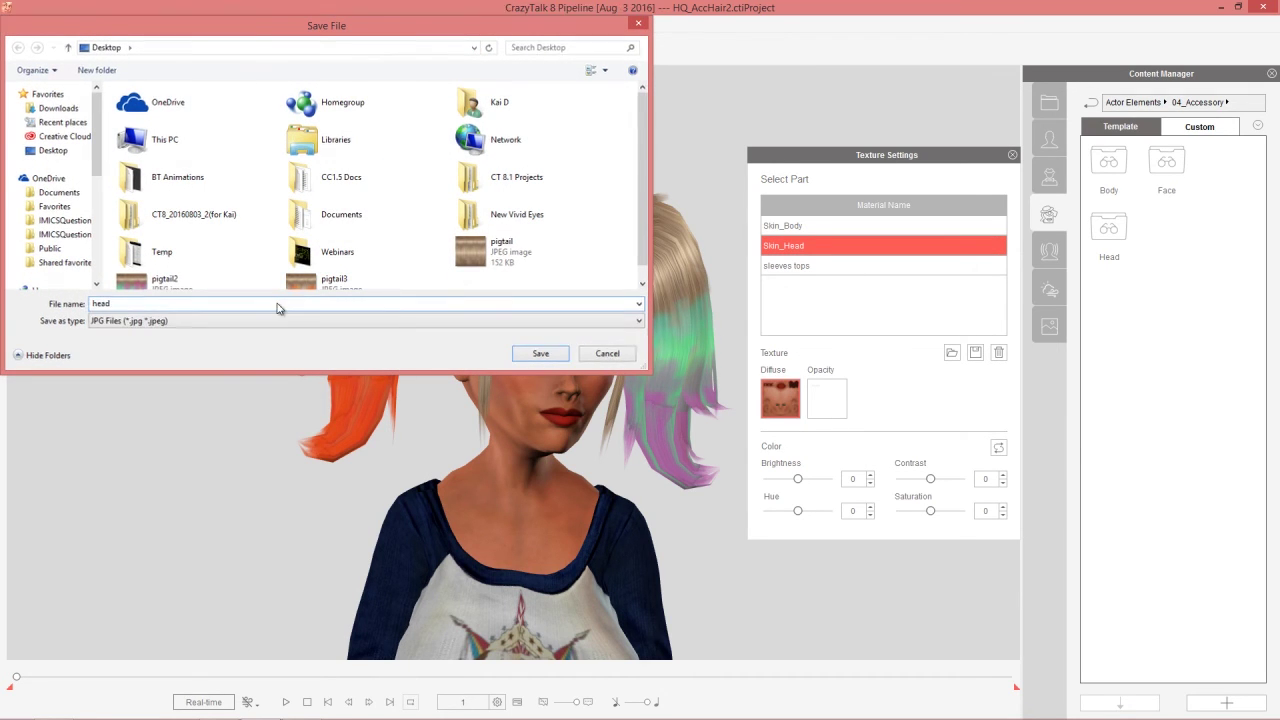
key(Return)
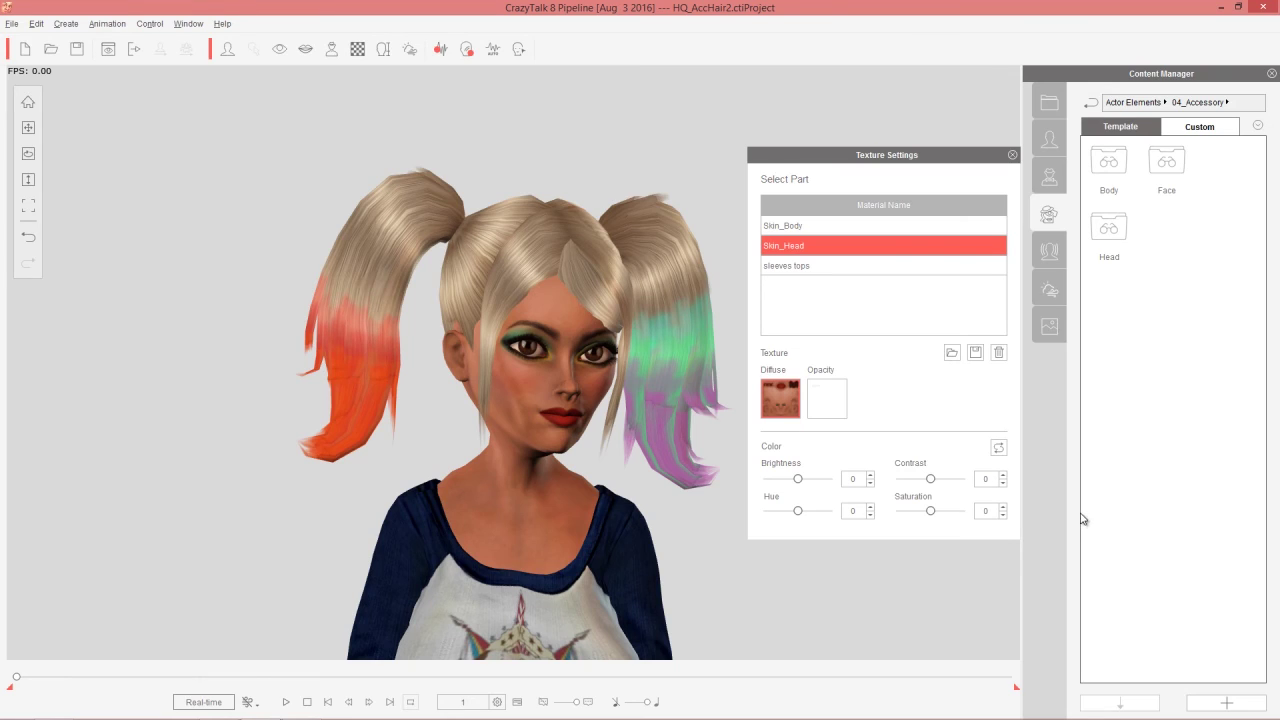
key(super+d)
- Open head.jpg in Photoshop CC 2015, then bring up the Harley Quinn project folder
right_click(80, 542)
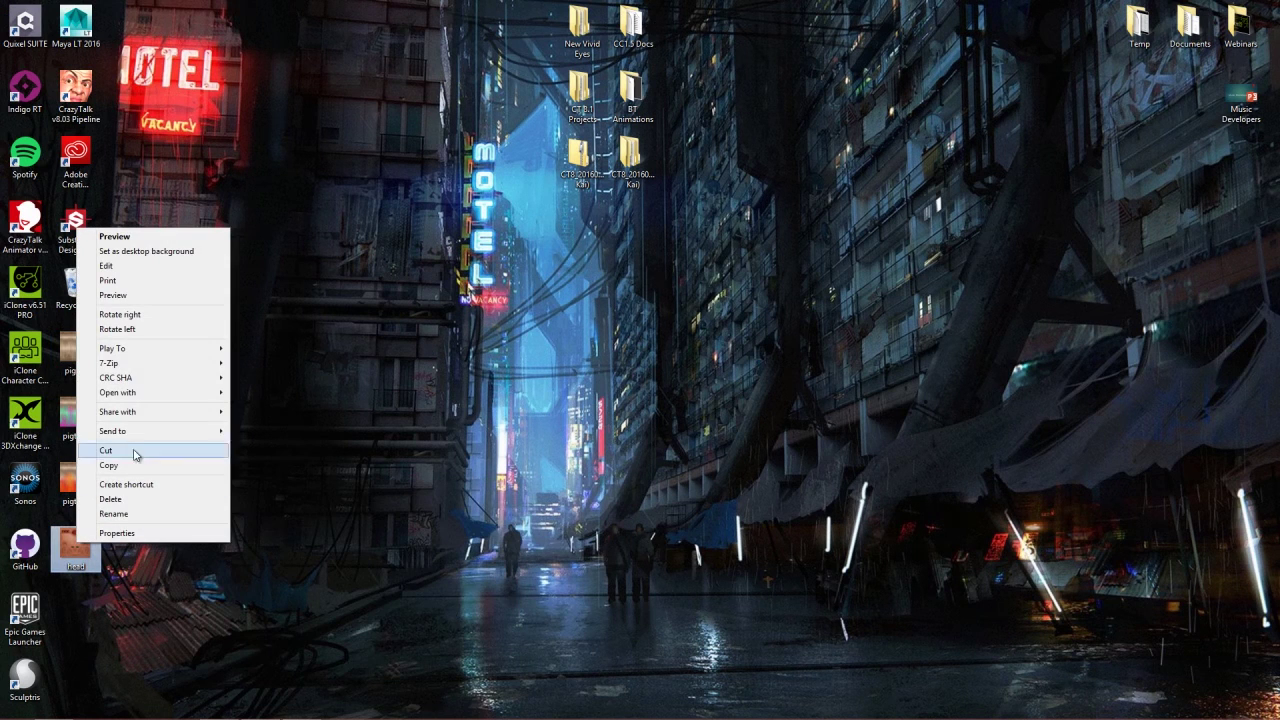
mouse_move(157, 393)
click(285, 392)
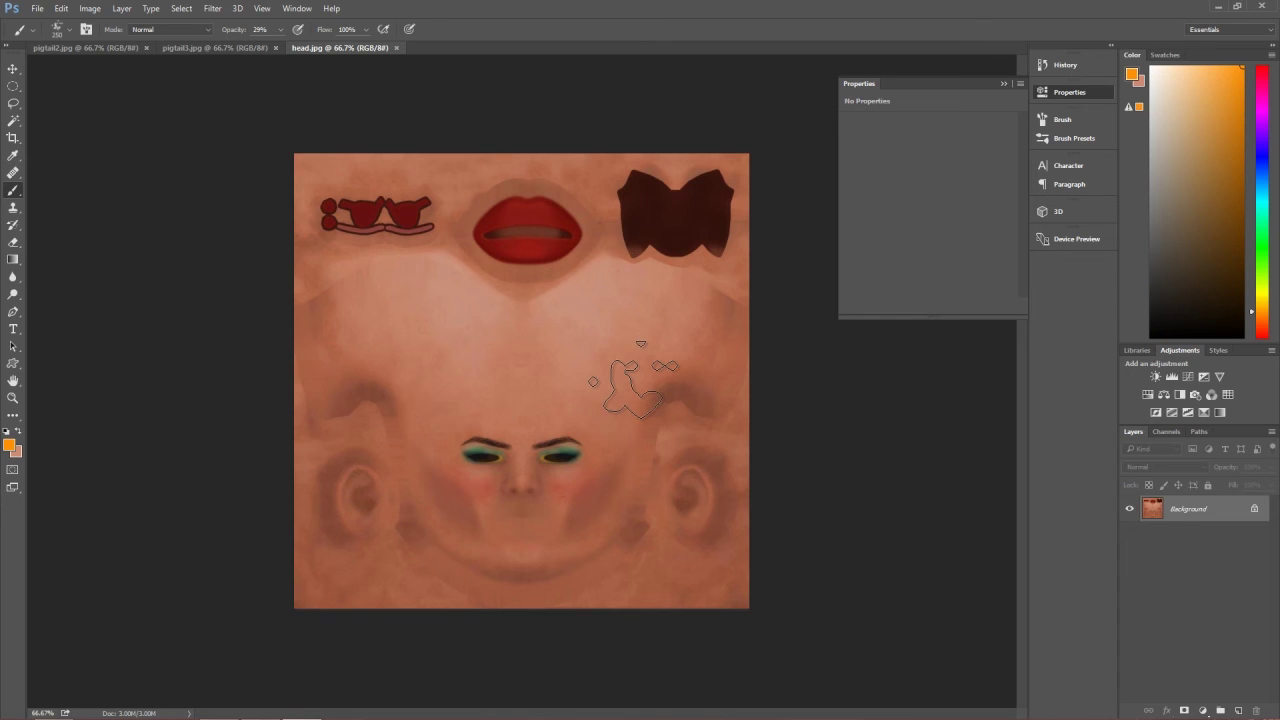
key(alt+Tab)
key(alt+Tab)
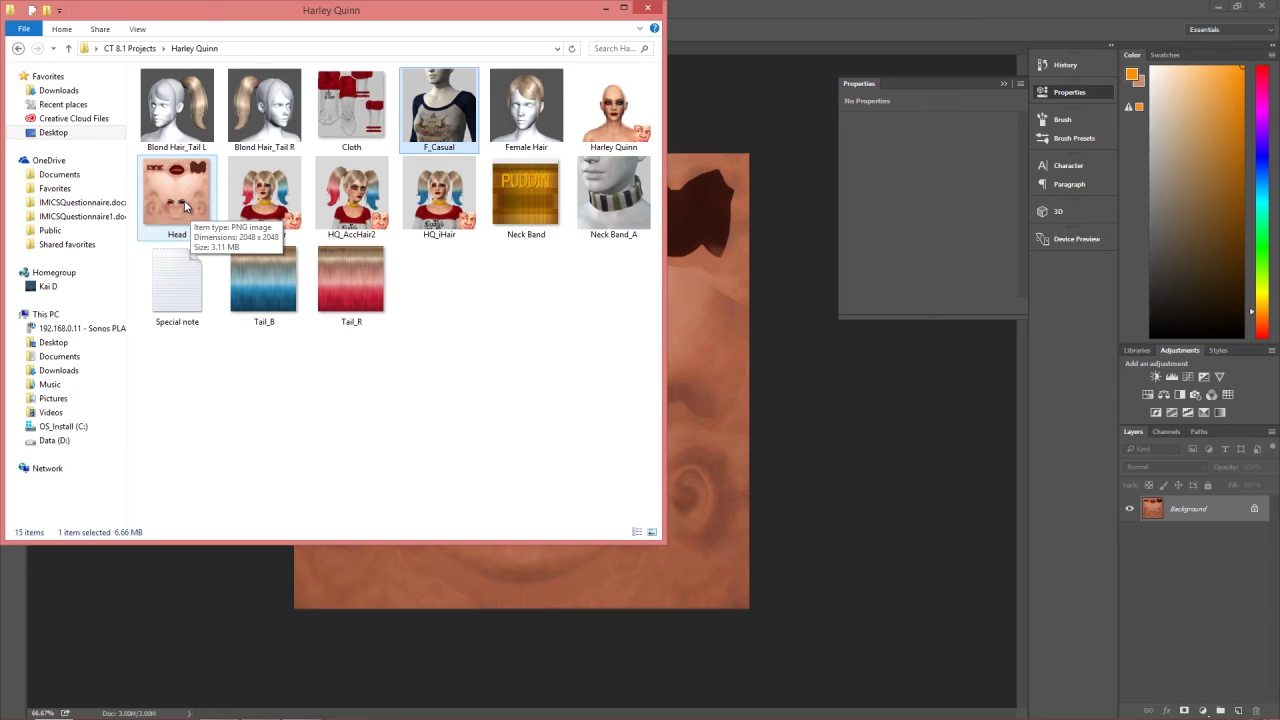
- Preview the Head texture zoomed in on the eyes, then return to CrazyTalk
double_click(184, 200)
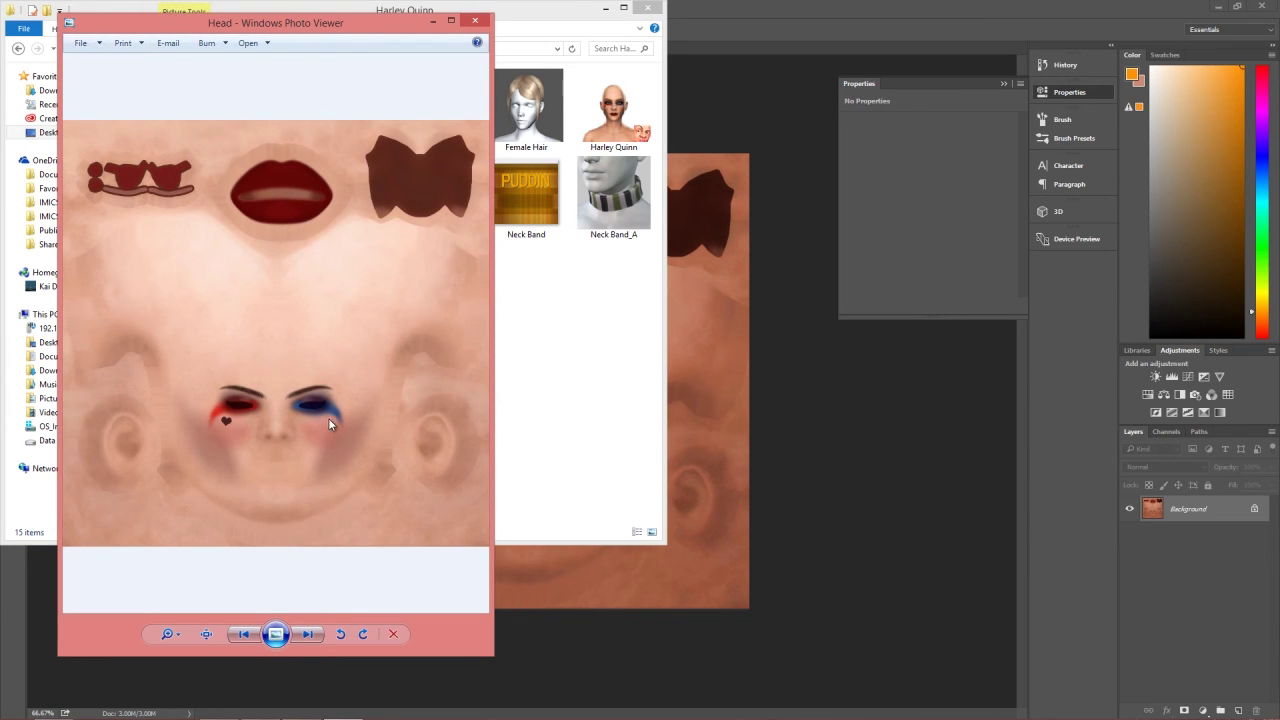
scroll(329, 420, up, 4)
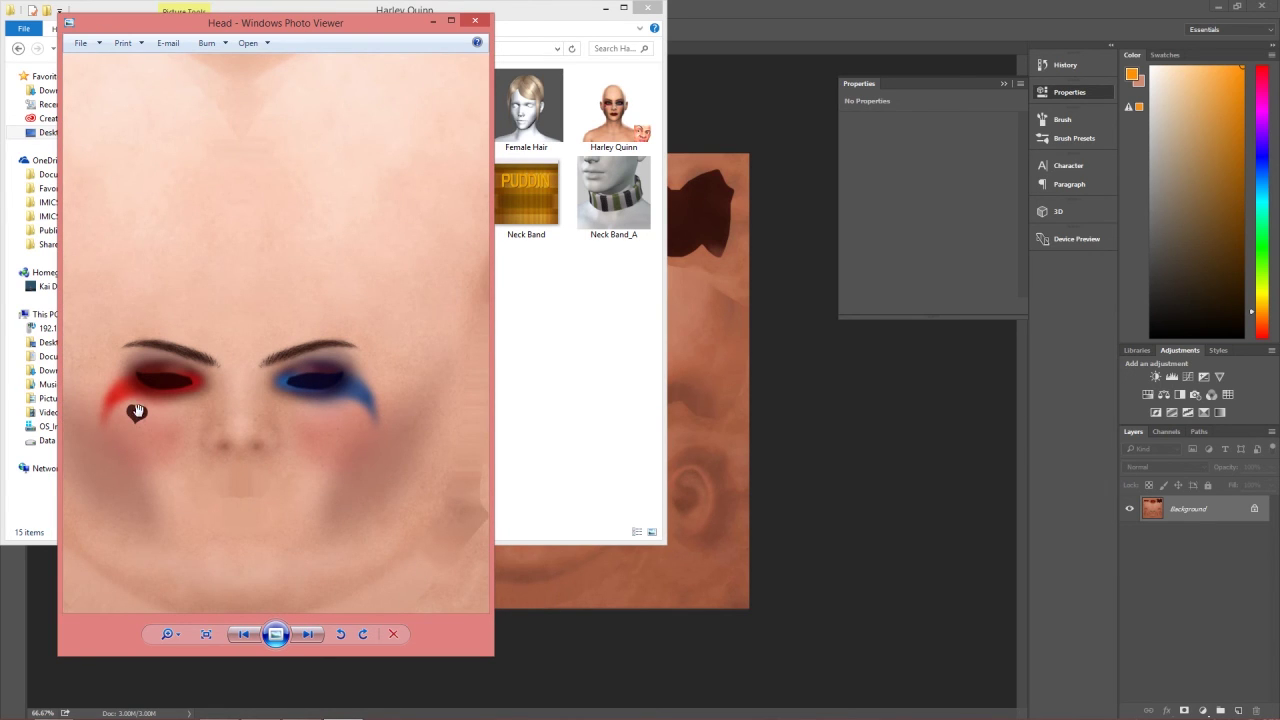
click(475, 20)
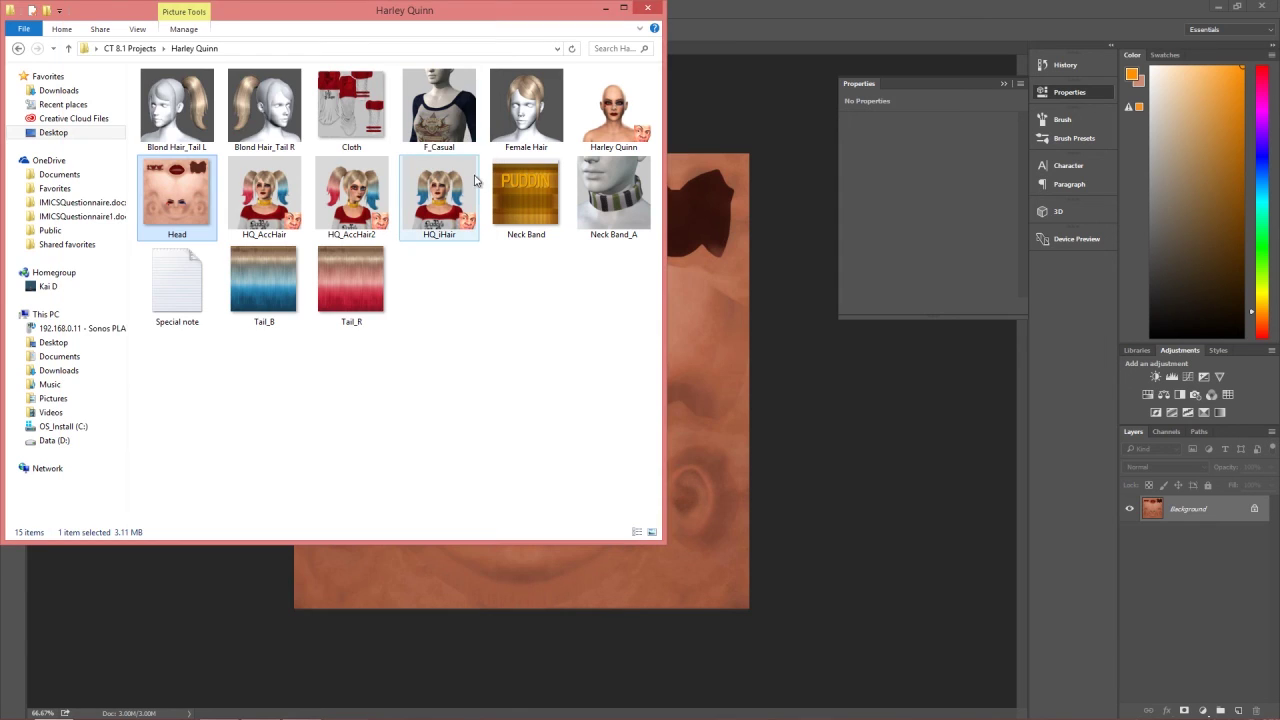
key(alt+Tab)
key(alt+Tab)
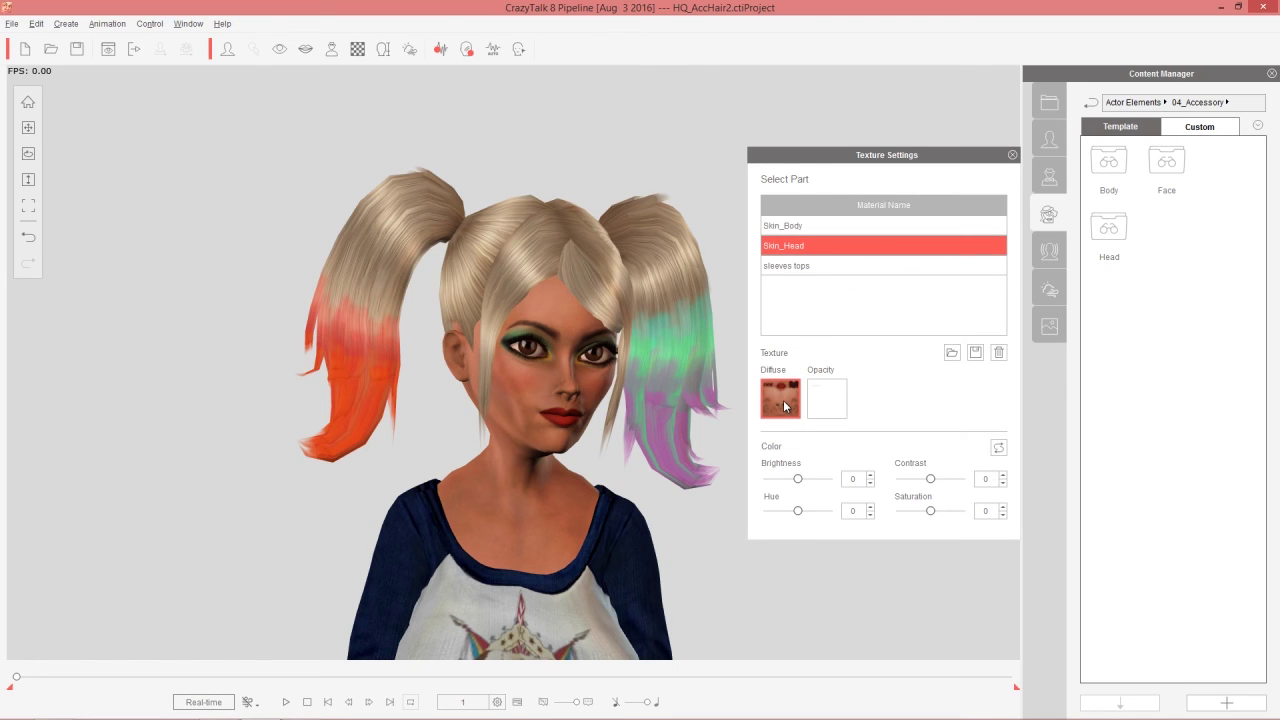
- Load Harley Quinn\Head from CT 8.1 Projects as the Skin_Head diffuse texture
double_click(782, 400)
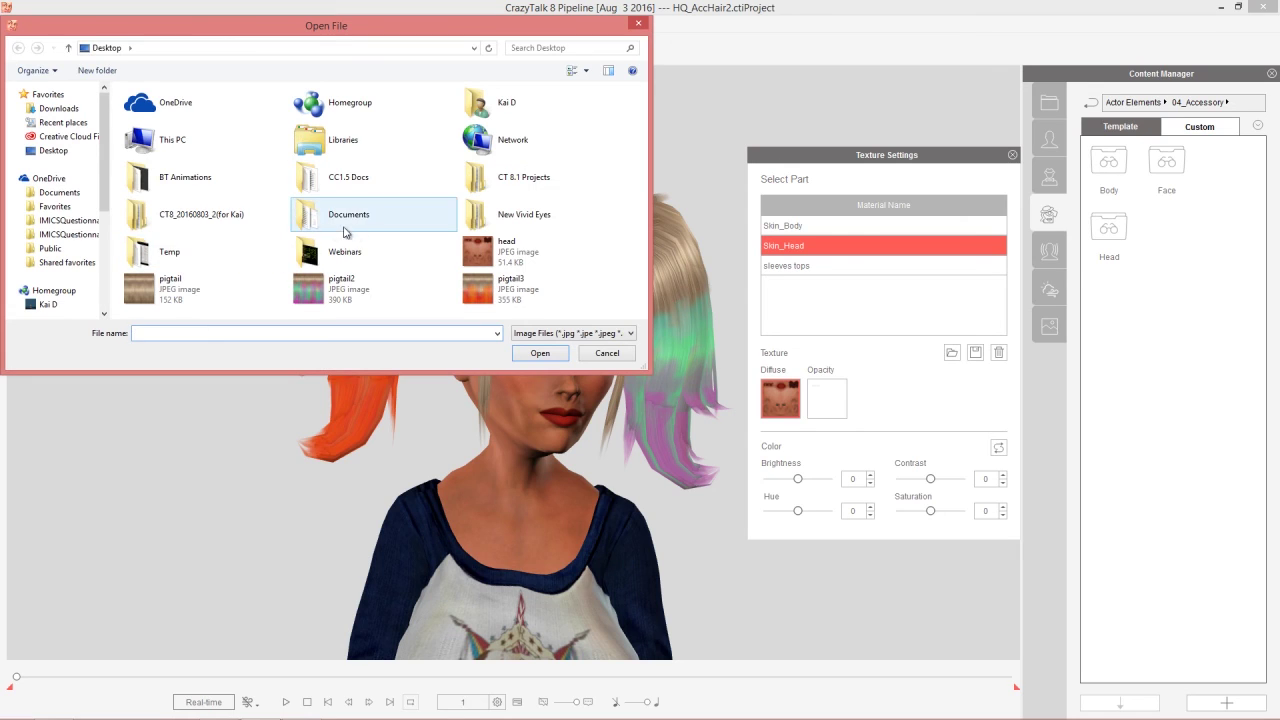
double_click(508, 183)
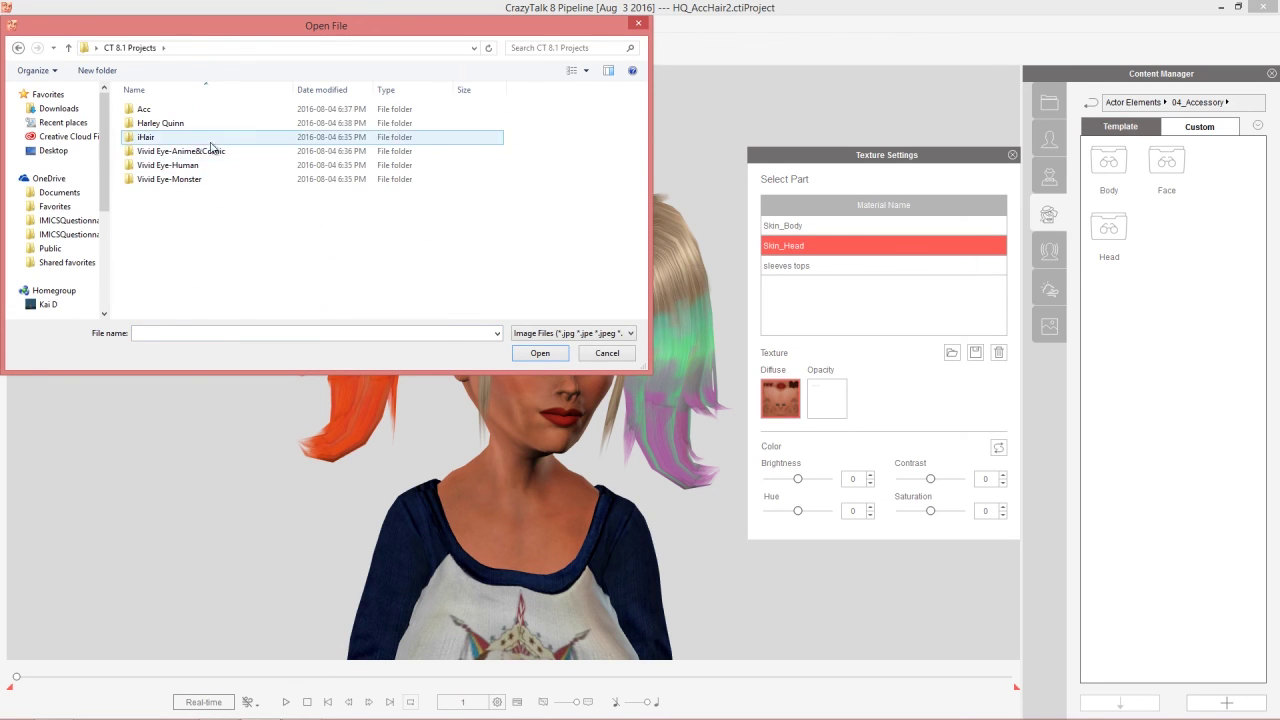
double_click(160, 123)
click(238, 118)
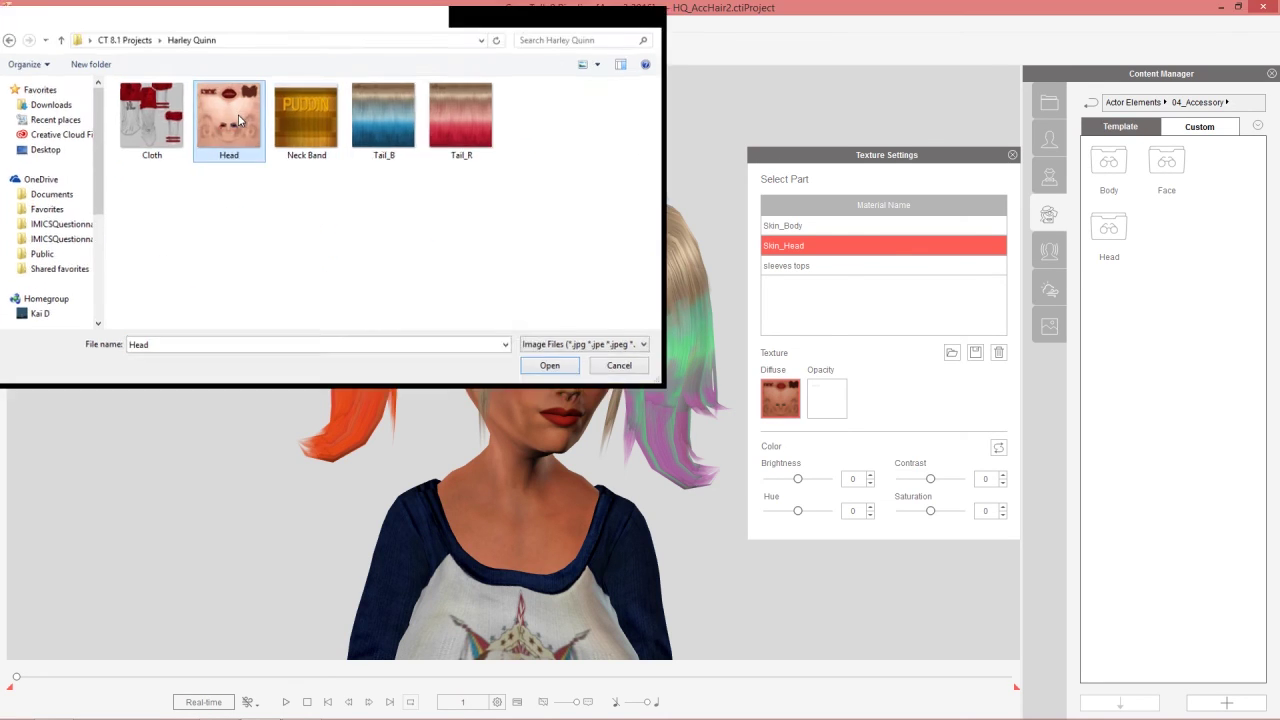
double_click(238, 118)
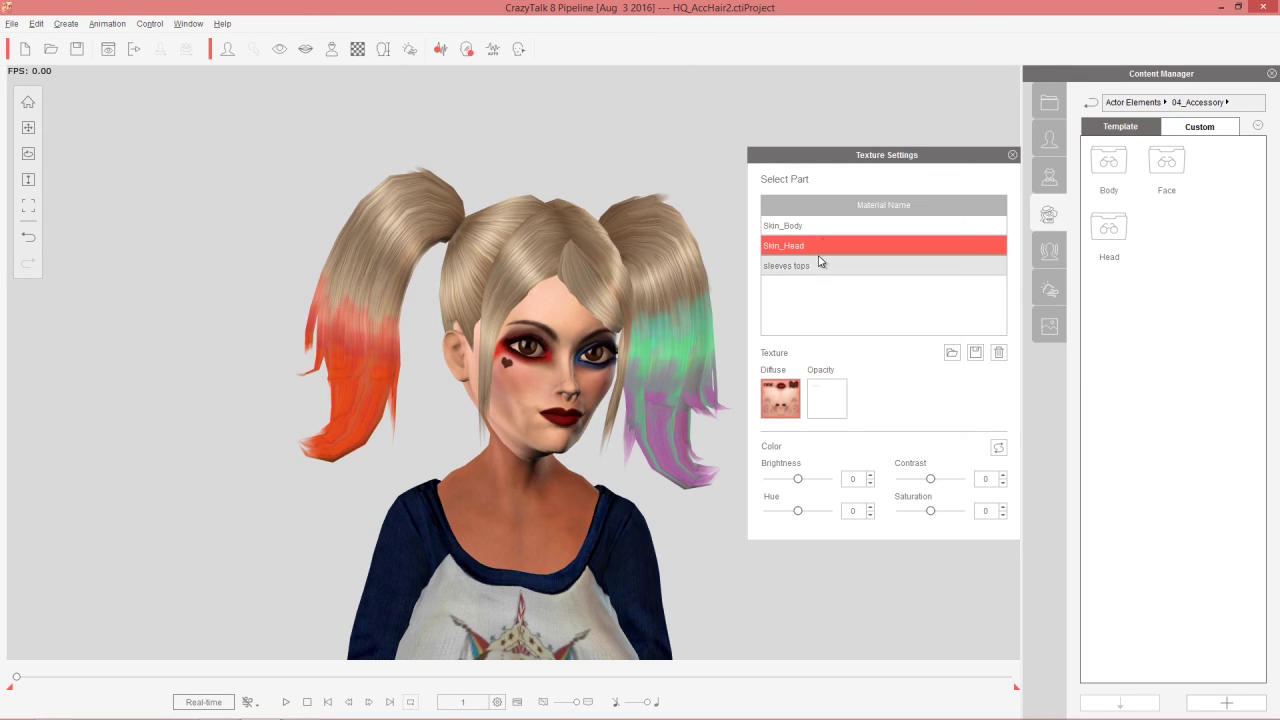
- Raise the Skin_Body brightness to 26
click(826, 226)
drag(801, 486, 810, 481)
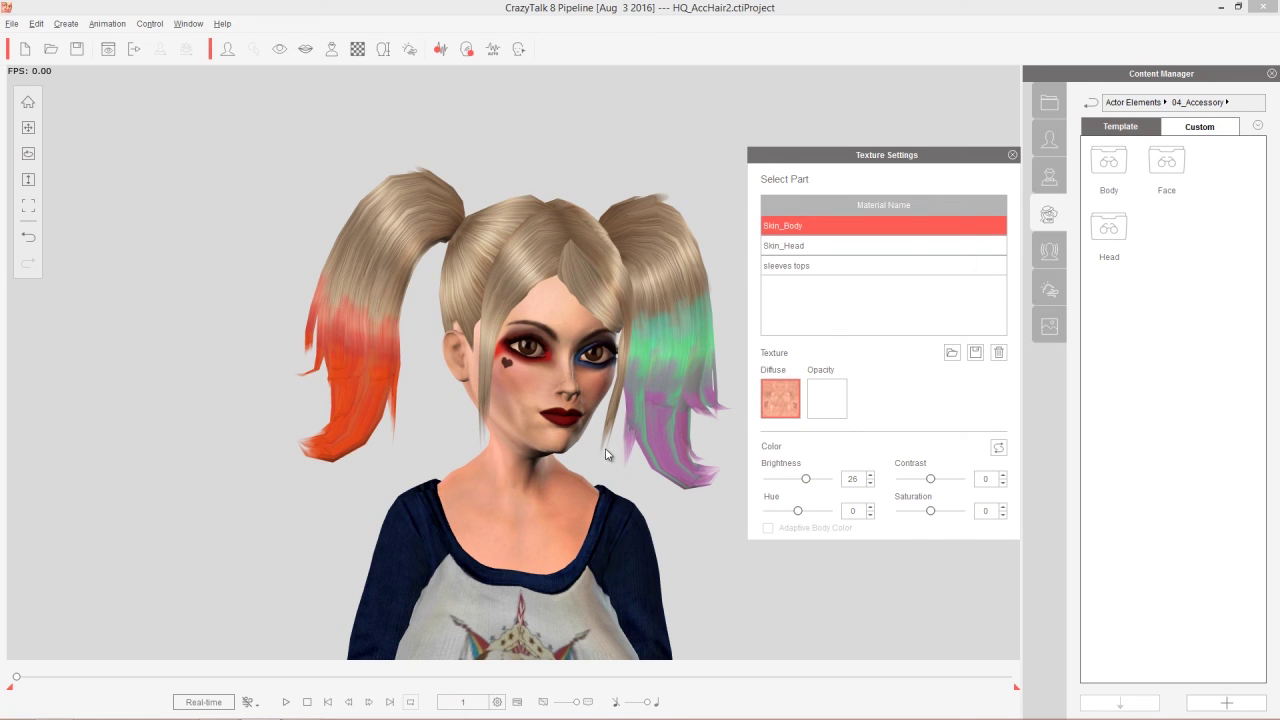
drag(17, 678, 2, 711)
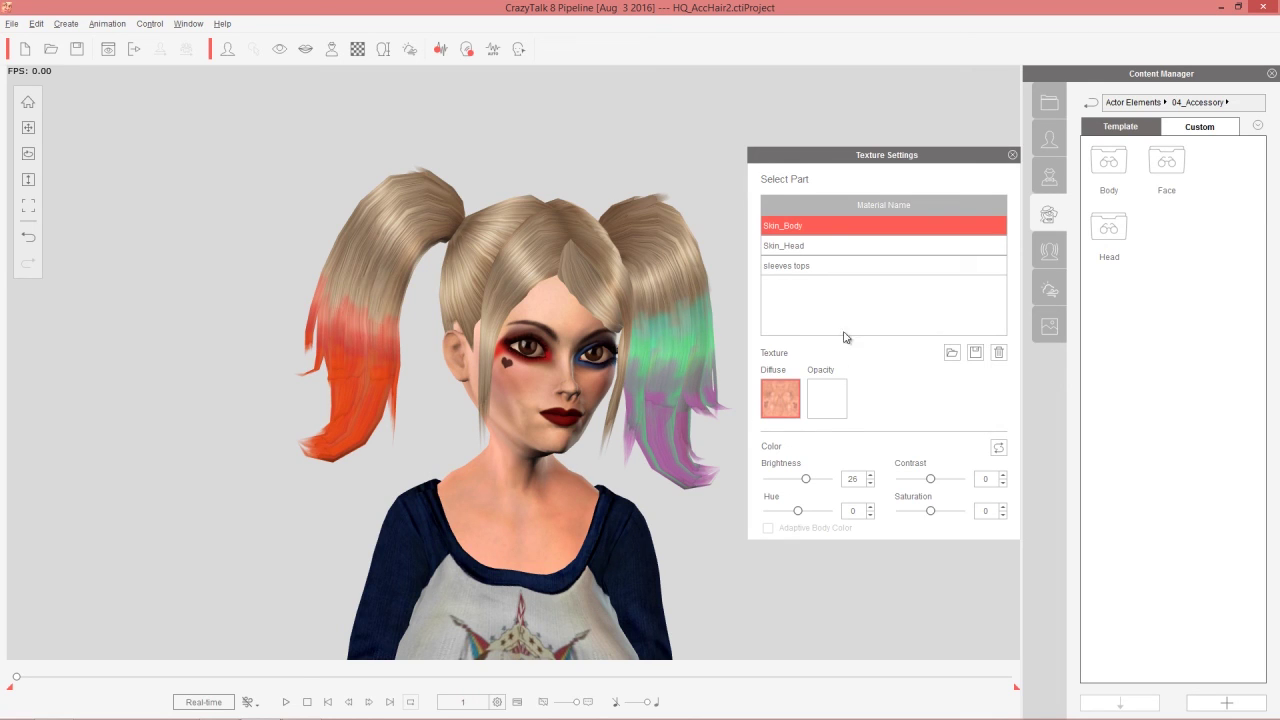
click(843, 266)
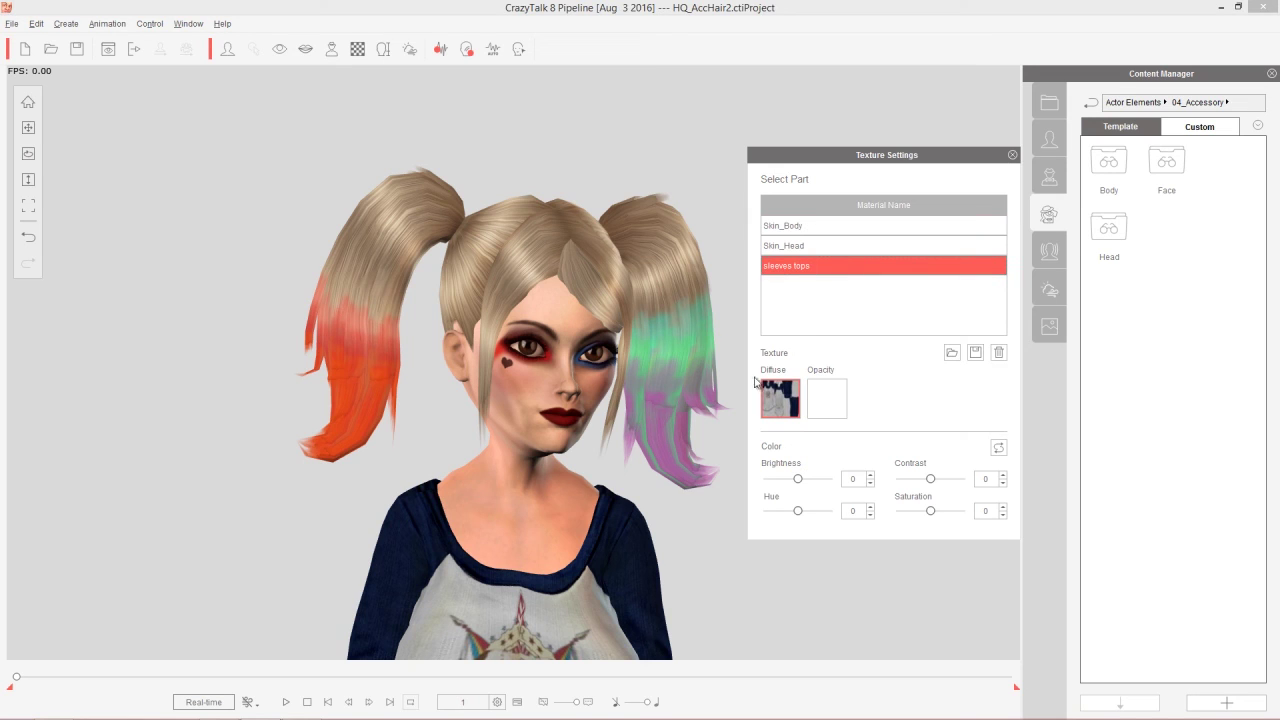
- Apply the Cloth texture to sleeves tops and drag Neck Band_A onto the character's neck
double_click(780, 398)
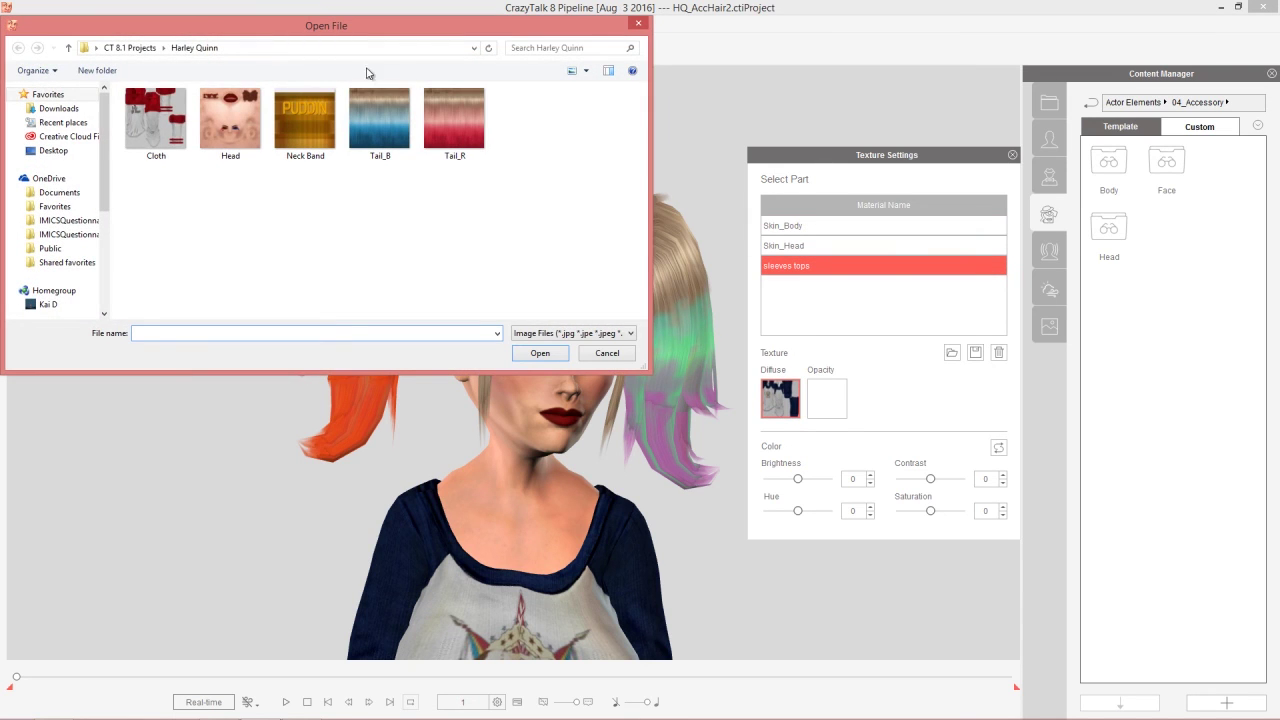
double_click(165, 128)
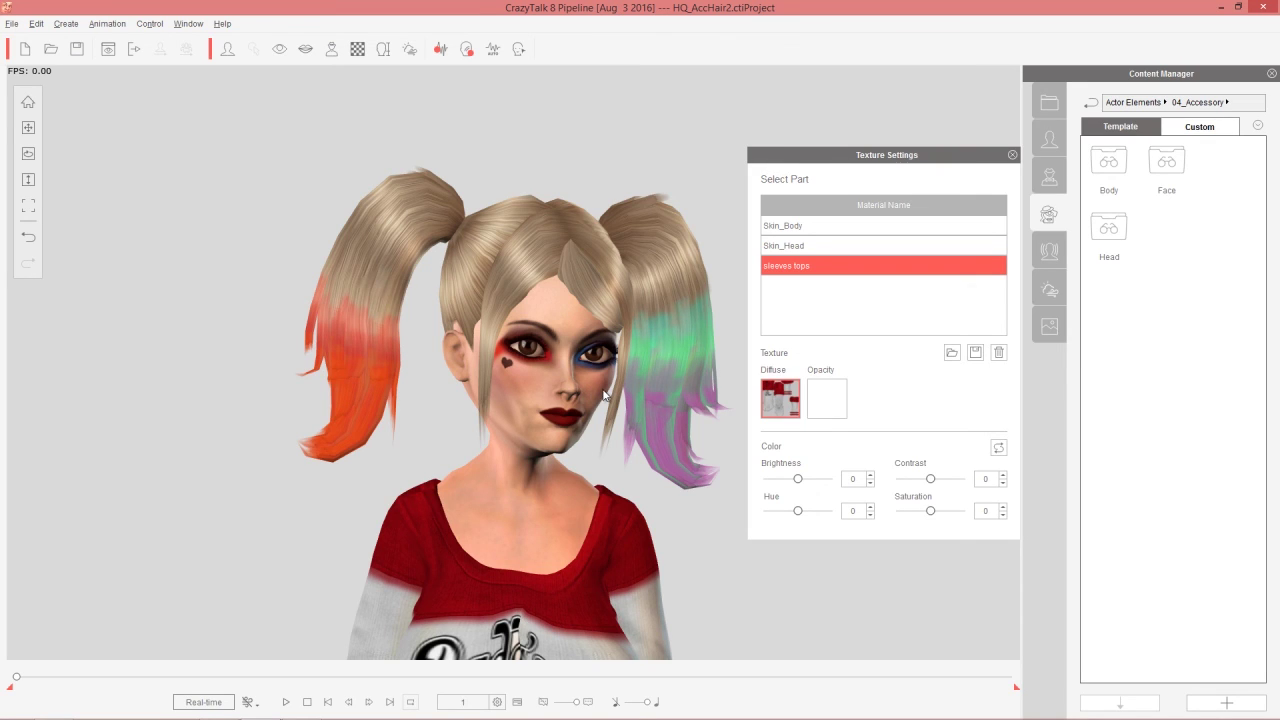
click(1012, 155)
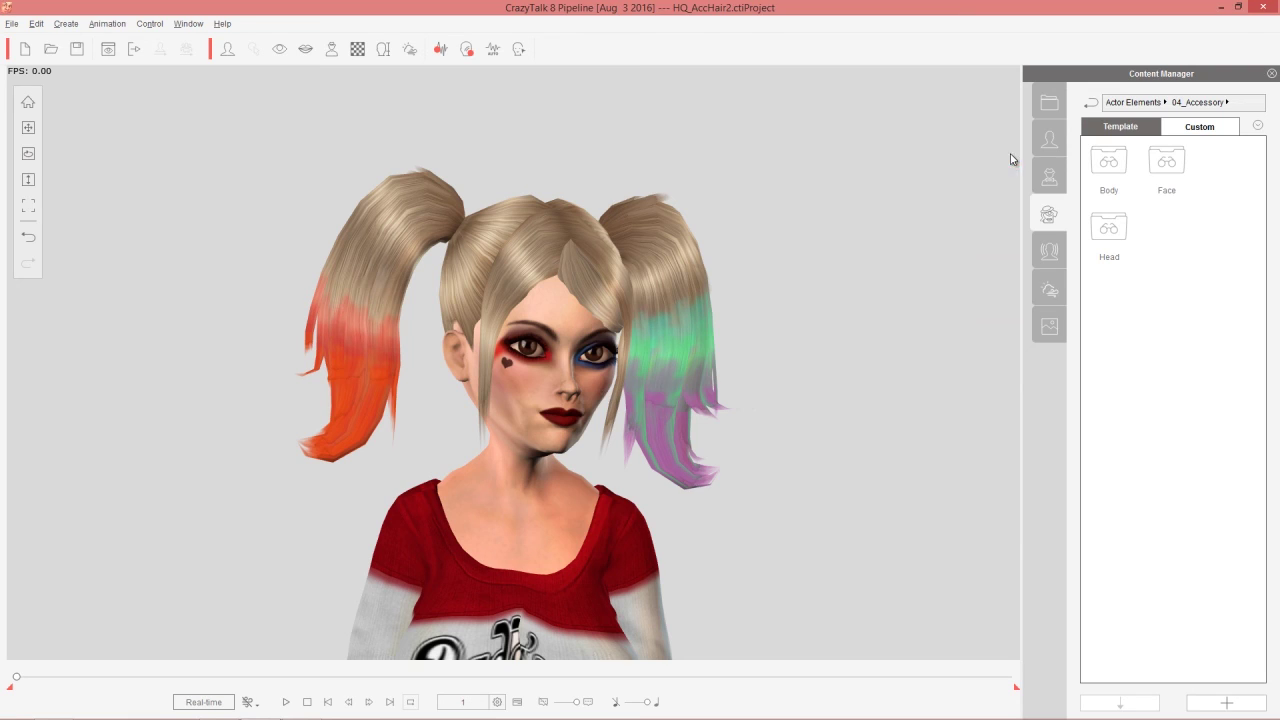
key(alt+Tab)
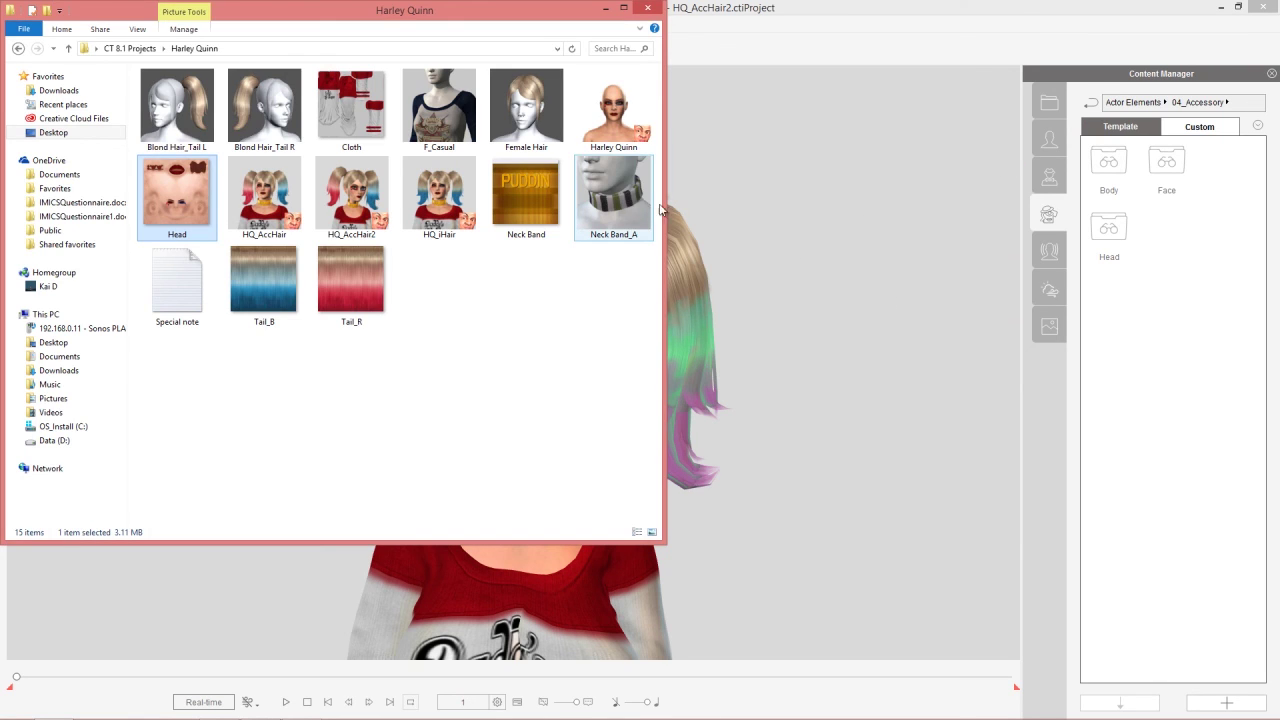
drag(620, 200, 519, 517)
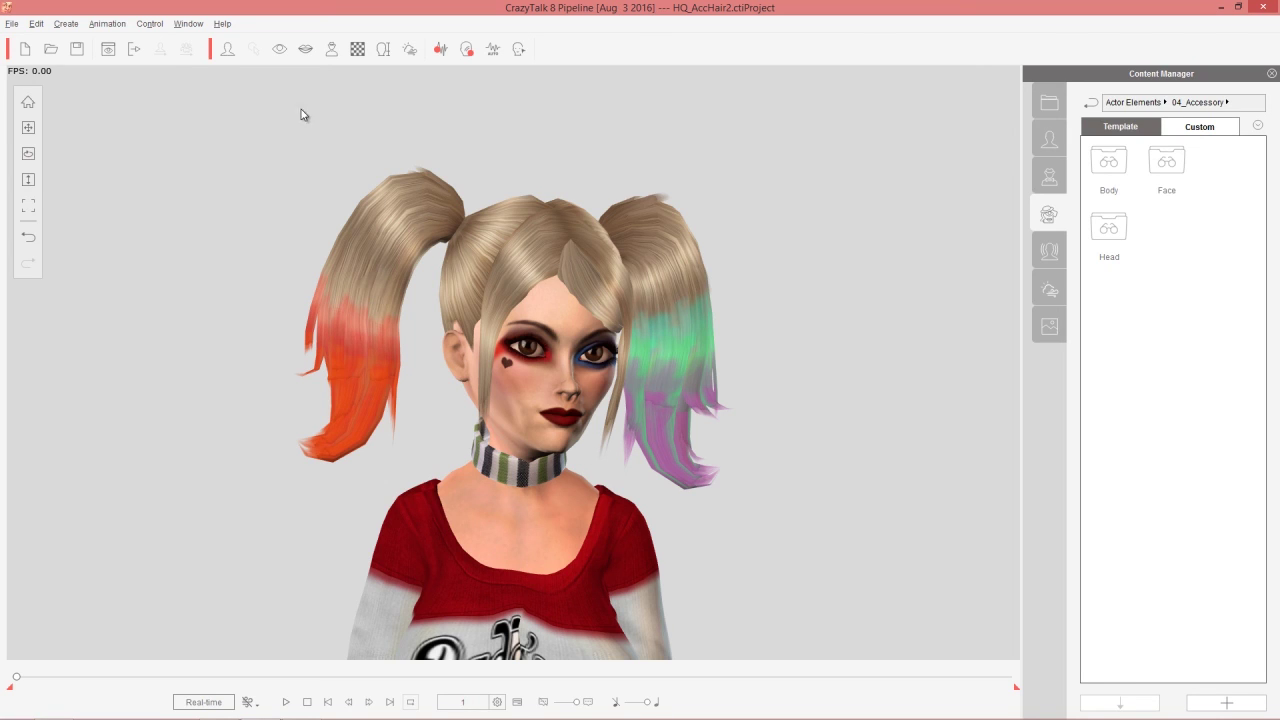
- Give the Neck Band the gold PUDDIN Neck Band diffuse image and play the animation
click(66, 23)
click(110, 116)
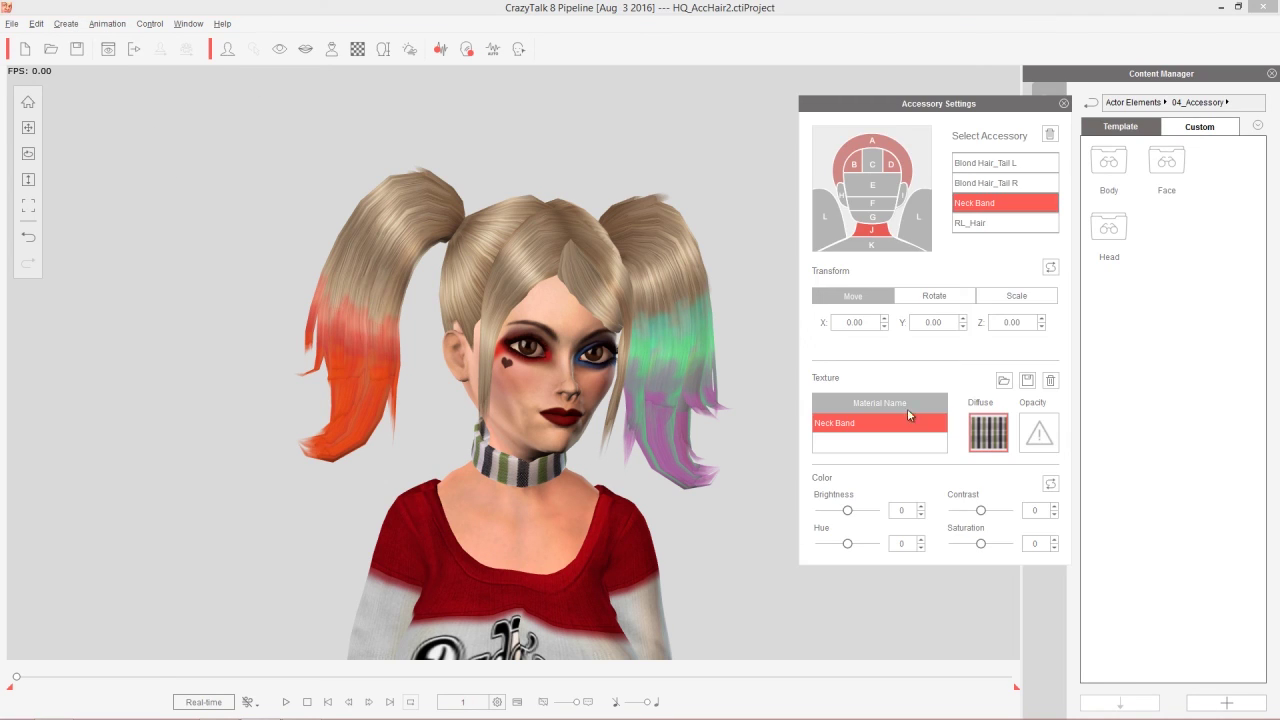
click(995, 436)
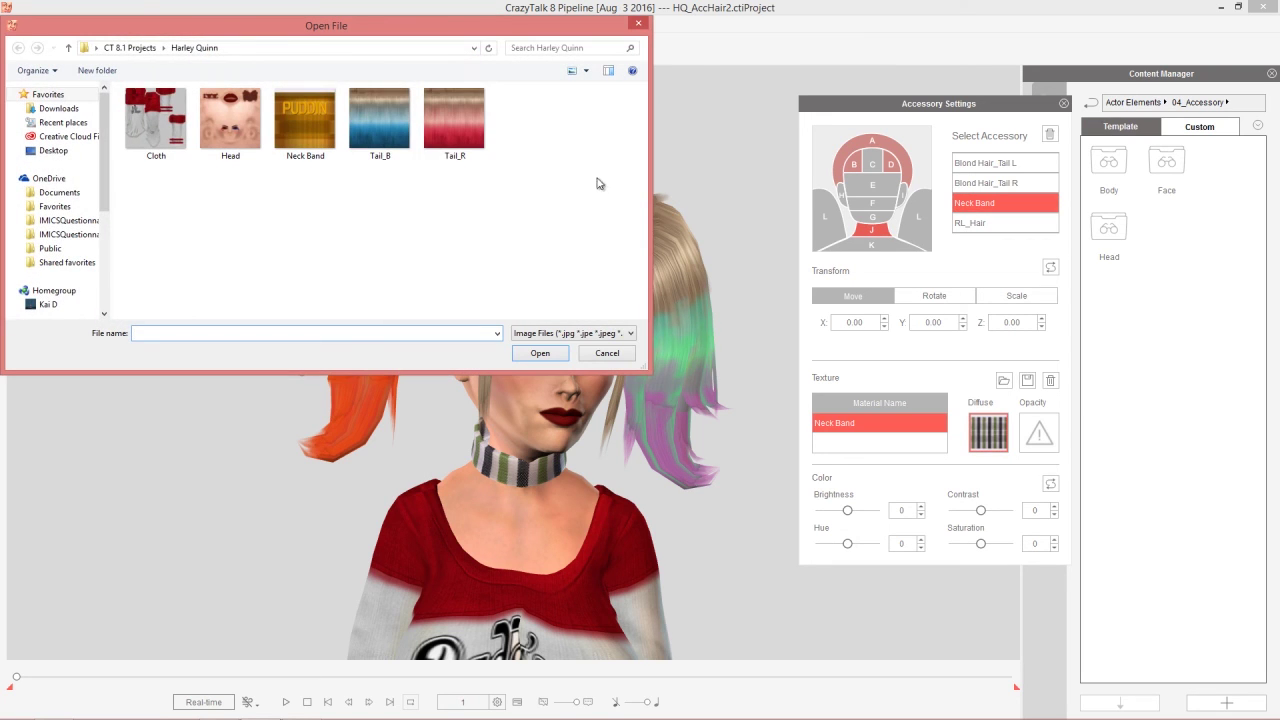
double_click(310, 119)
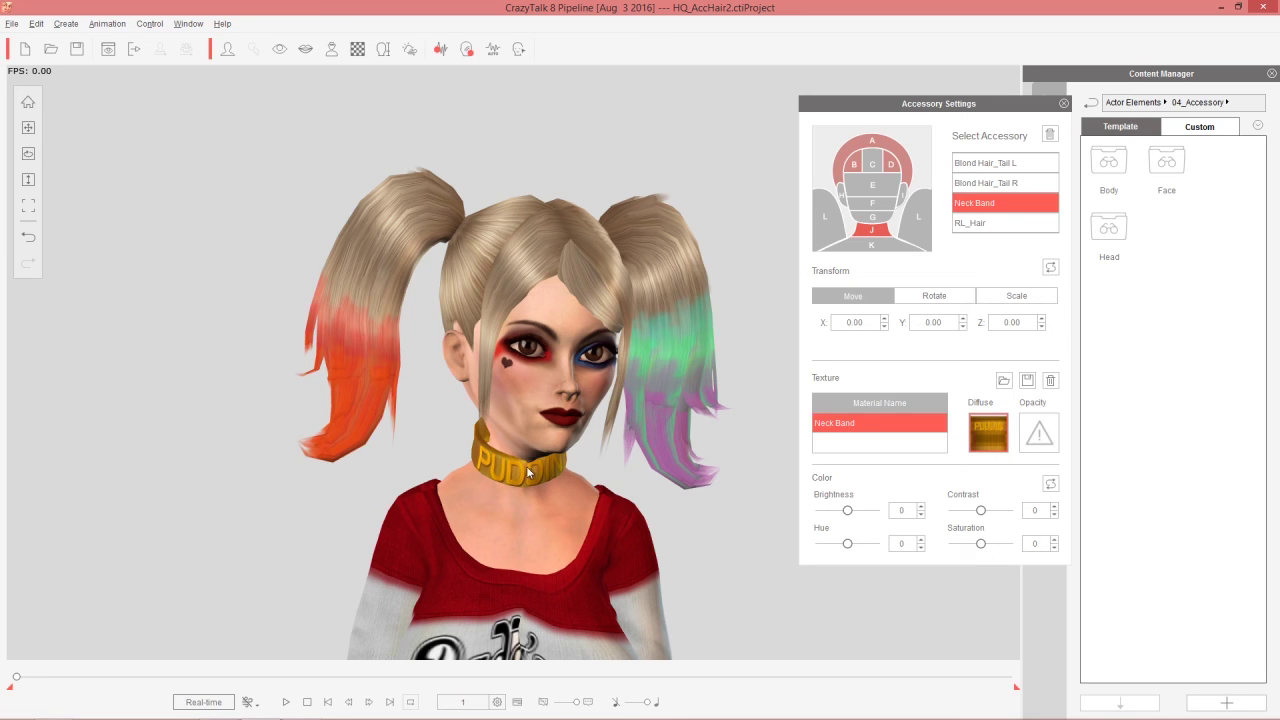
click(285, 702)
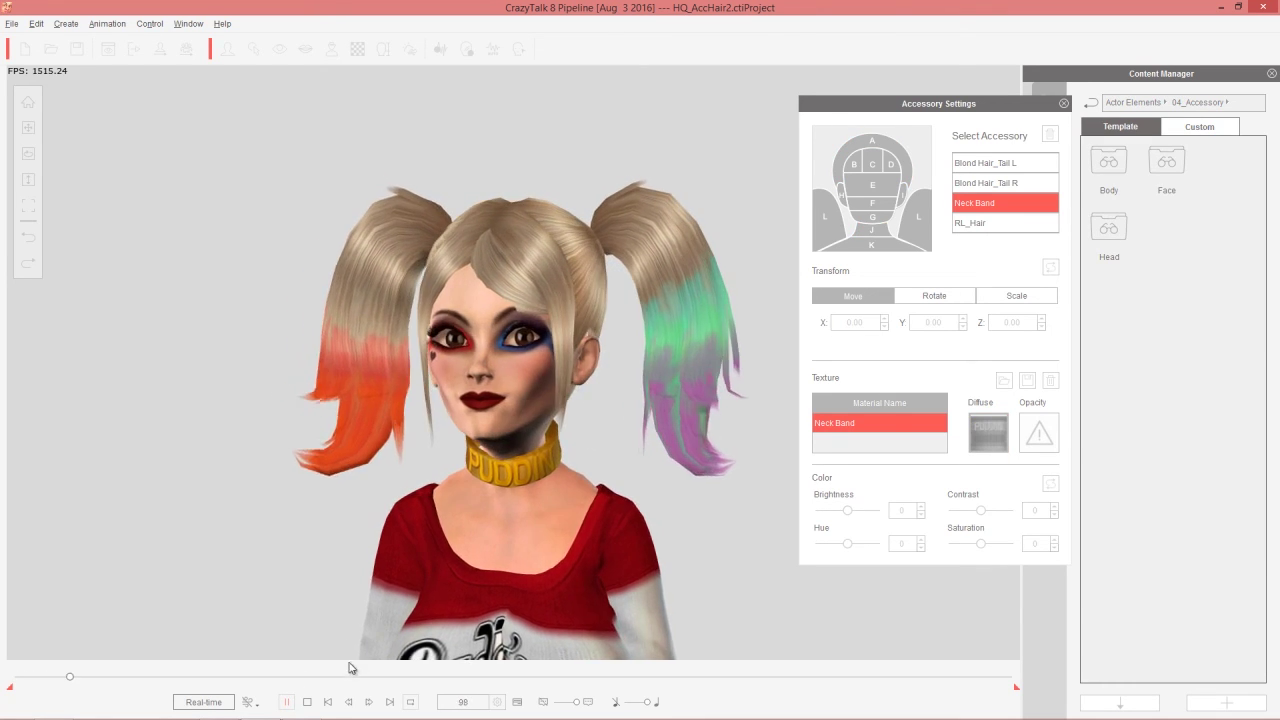
- Close Accessory Settings and play the finished Harley Quinn animation once, stopping at frame 1
click(307, 702)
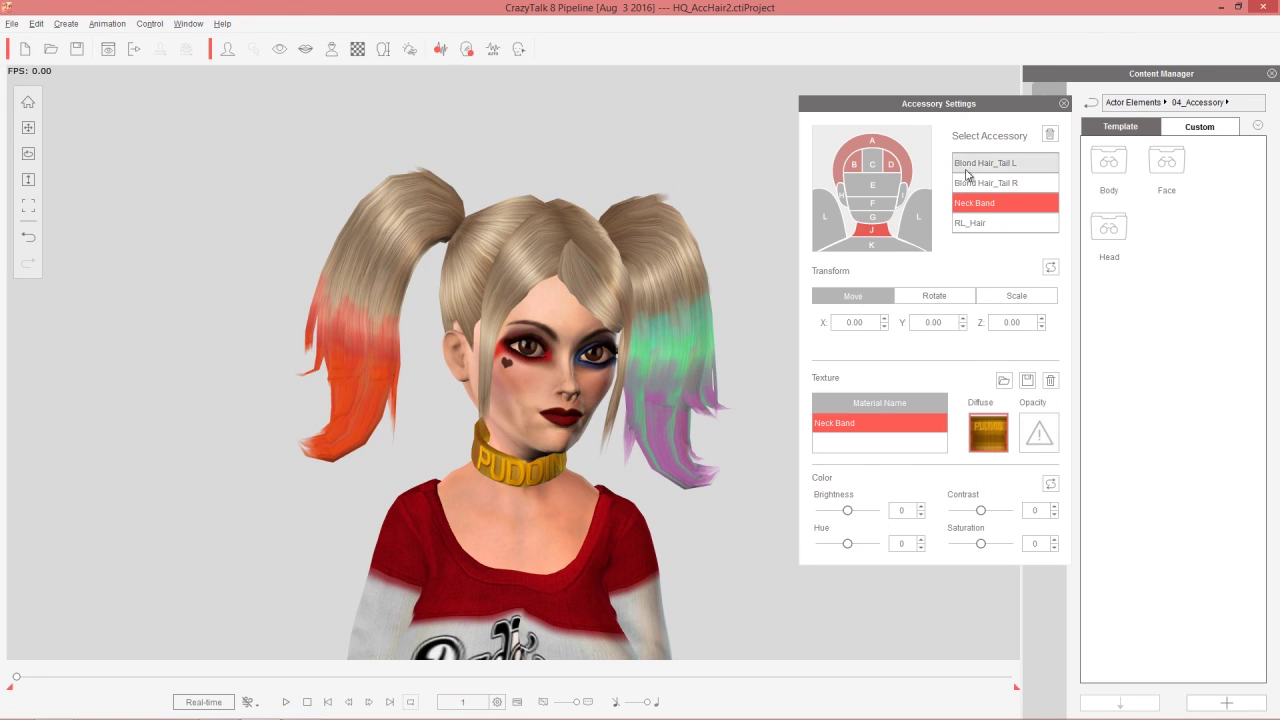
click(1063, 103)
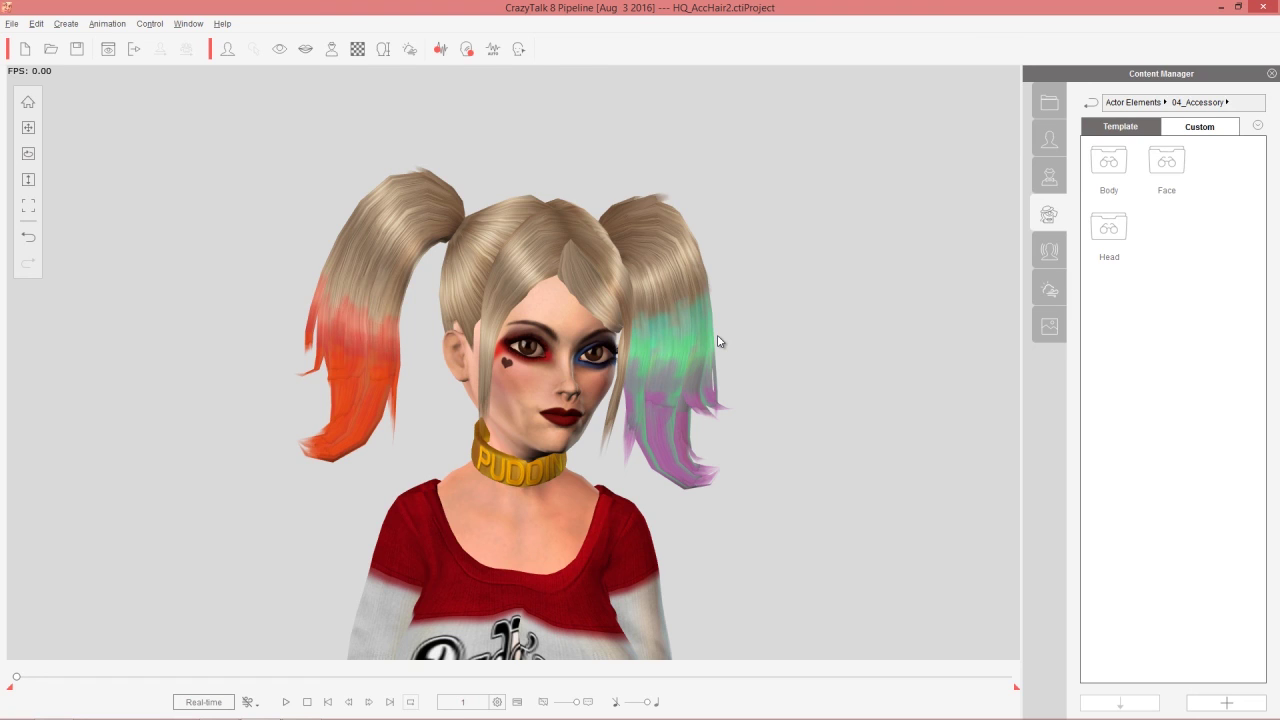
click(285, 702)
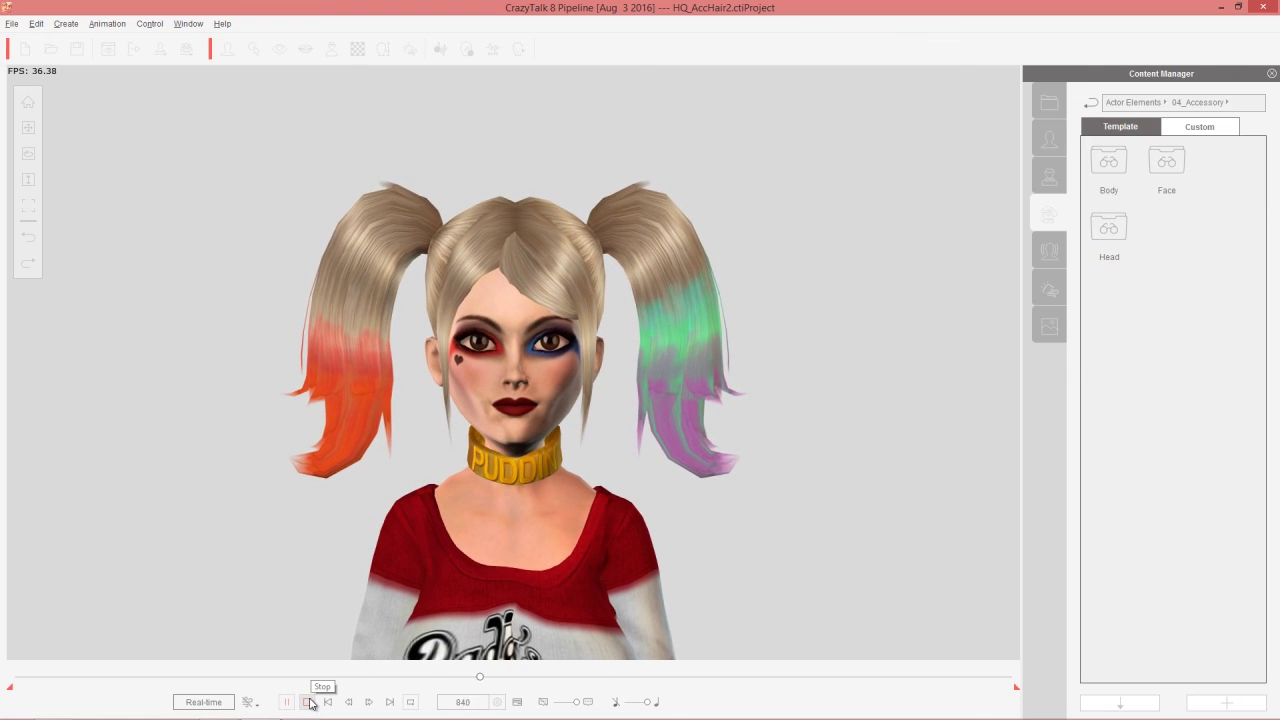
click(309, 702)
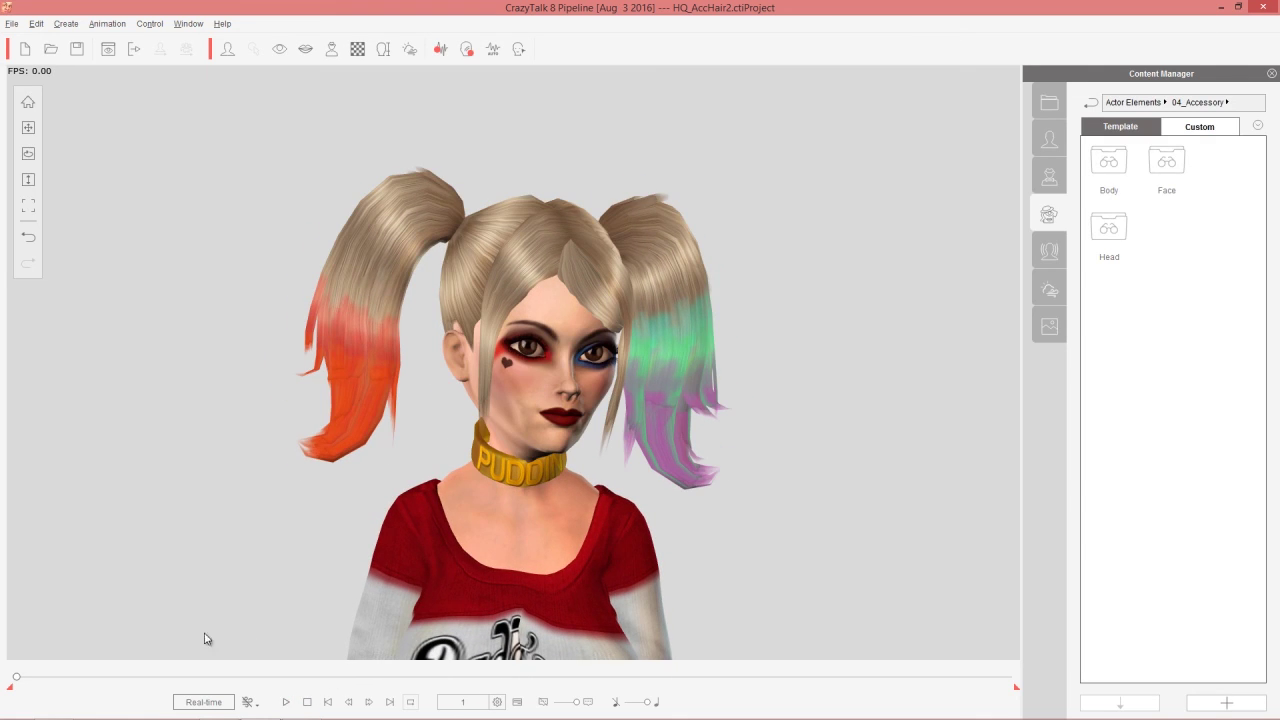